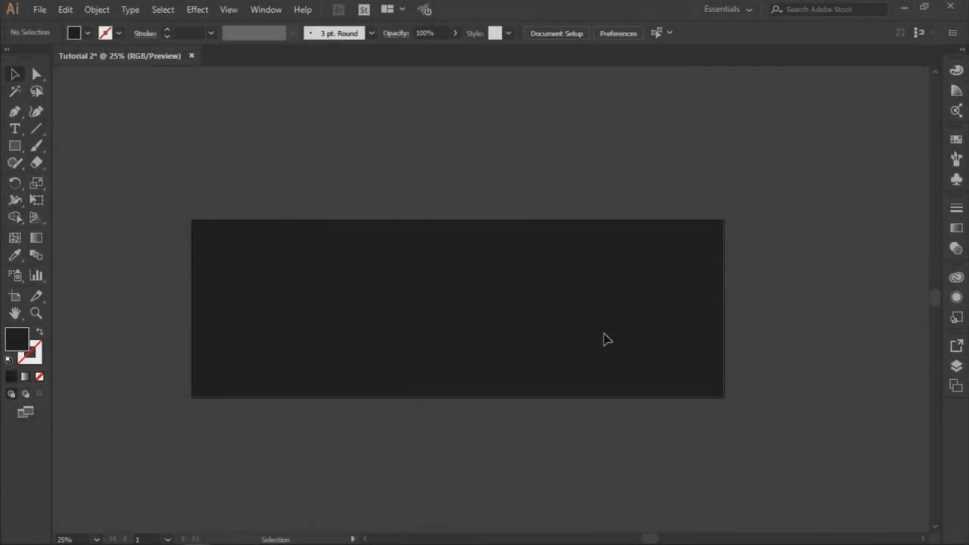
pyautogui.press('p')
pyautogui.click(955, 365)
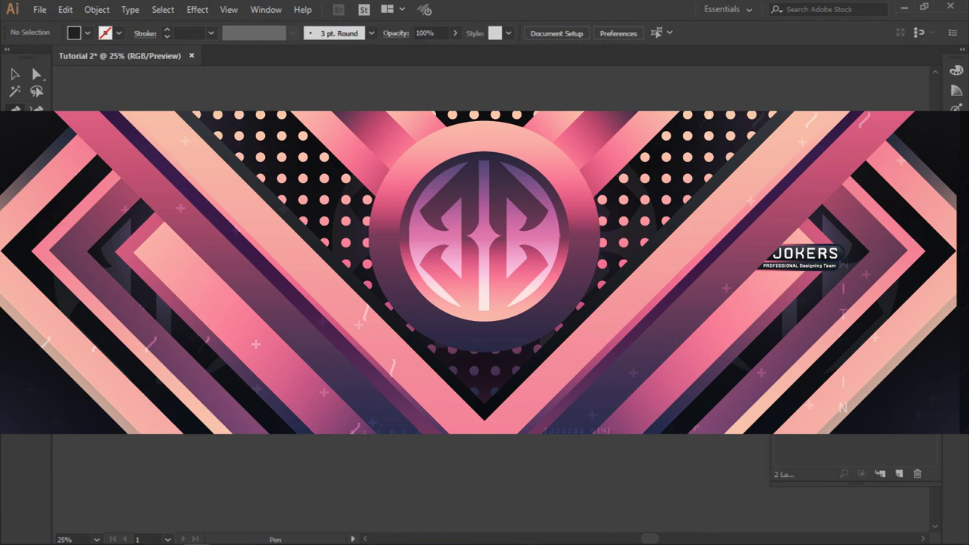
pyautogui.hotkey('ctrl', 'n')
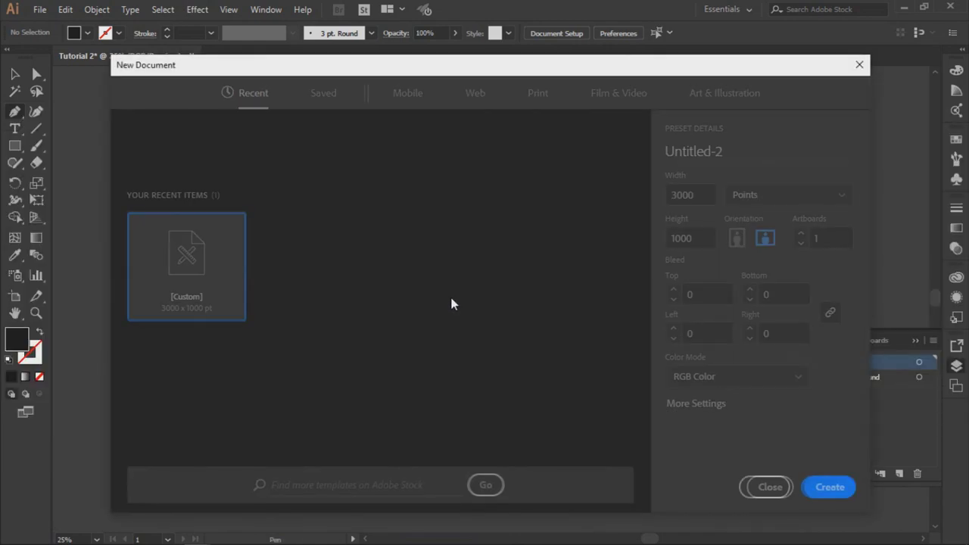
pyautogui.doubleClick(669, 198)
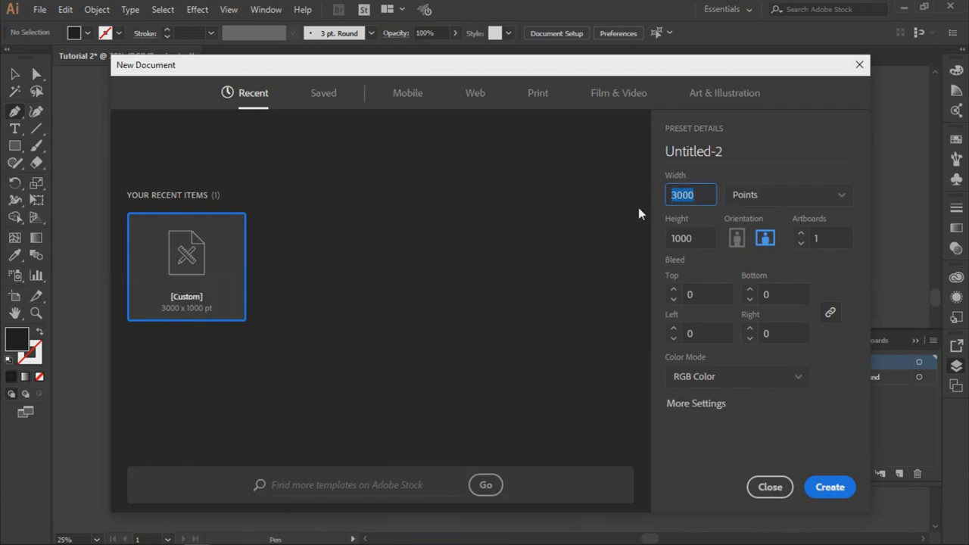
pyautogui.doubleClick(676, 239)
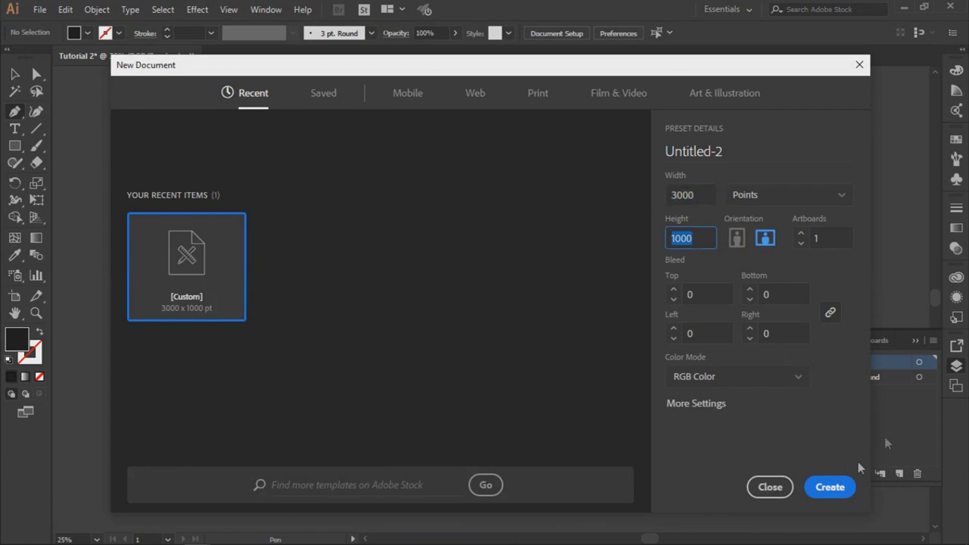
pyautogui.click(770, 486)
pyautogui.click(919, 344)
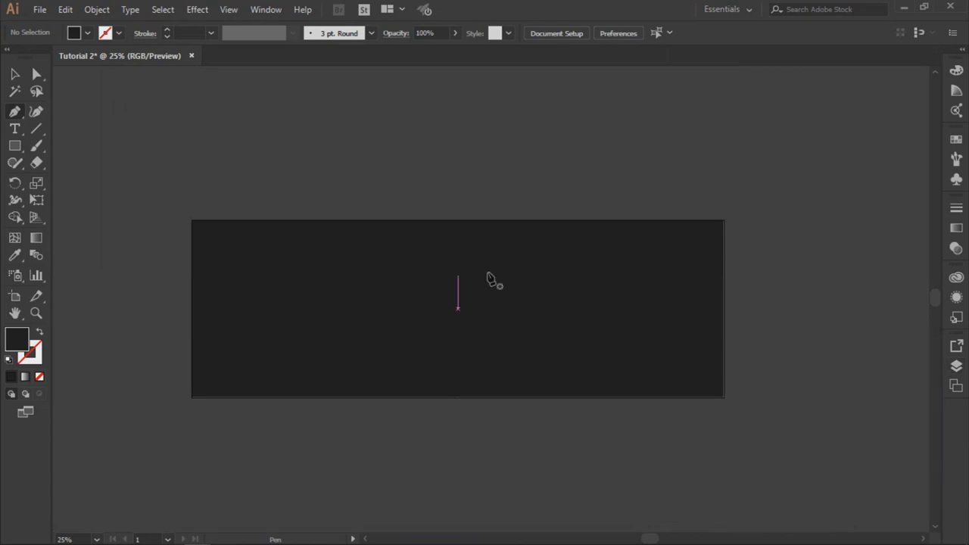
# Draw an S-shaped wave path about 730 pt wide with the Pen tool across the middle of the dark artboard.
pyautogui.press('z')
pyautogui.click(433, 314)
pyautogui.click(434, 315)
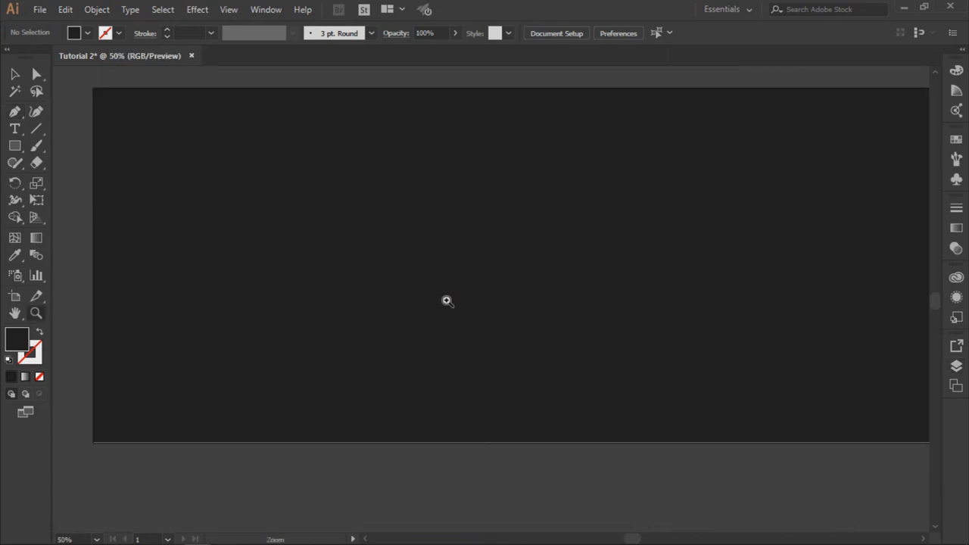
pyautogui.press('h')
pyautogui.moveTo(528, 243); pyautogui.dragTo(481, 255)
pyautogui.press('p')
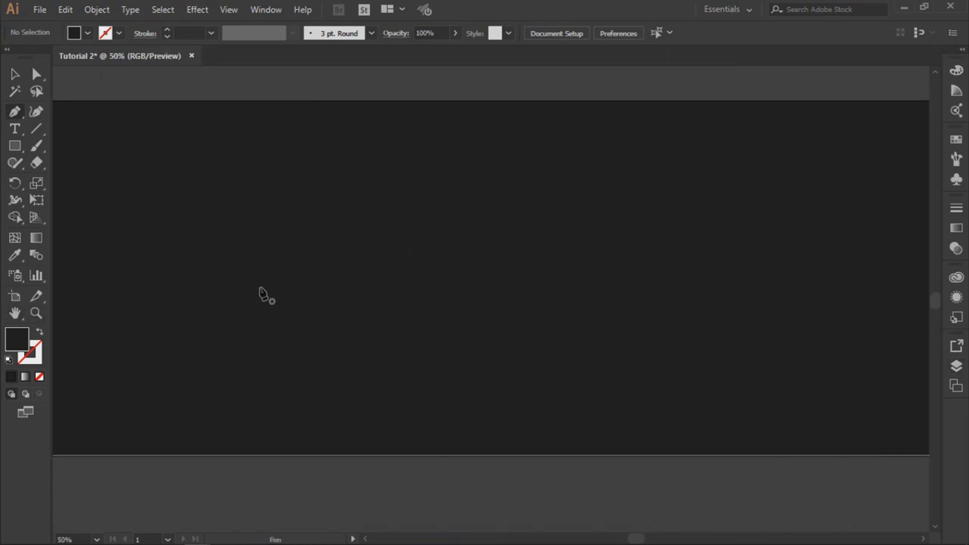
pyautogui.click(259, 286)
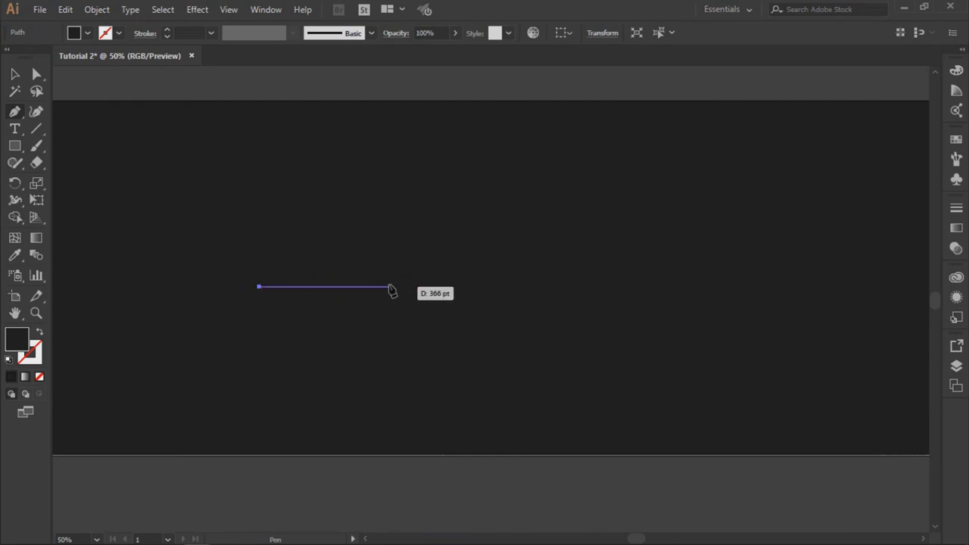
pyautogui.moveTo(389, 286); pyautogui.dragTo(453, 353)
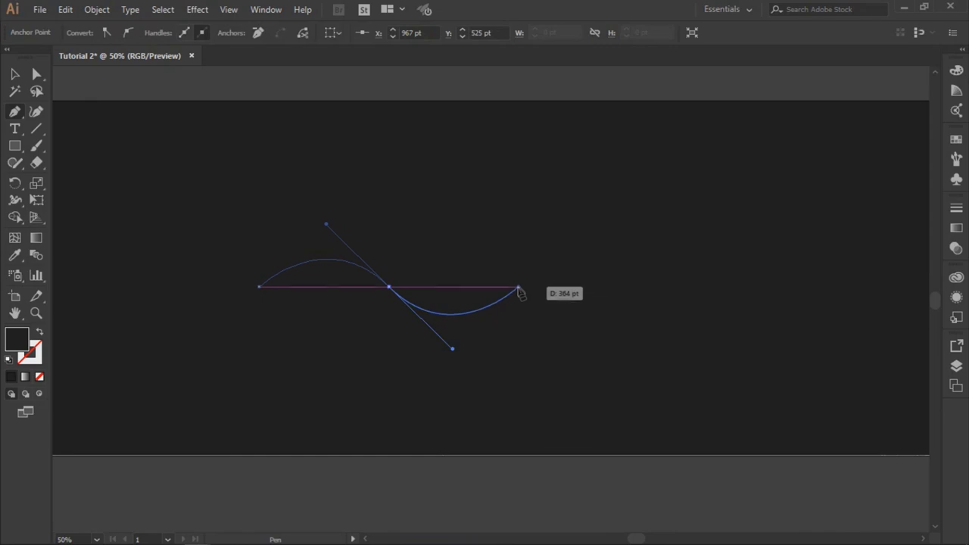
pyautogui.moveTo(518, 287); pyautogui.dragTo(511, 326)
# Give the wave path no fill and a grey 5B5B5B stroke.
pyautogui.press('v')
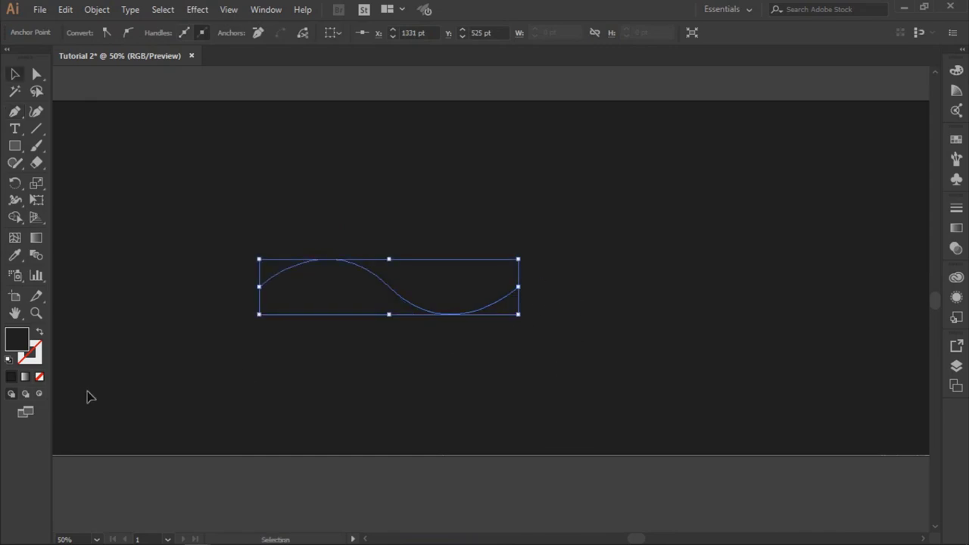
pyautogui.click(36, 371)
pyautogui.doubleClick(31, 360)
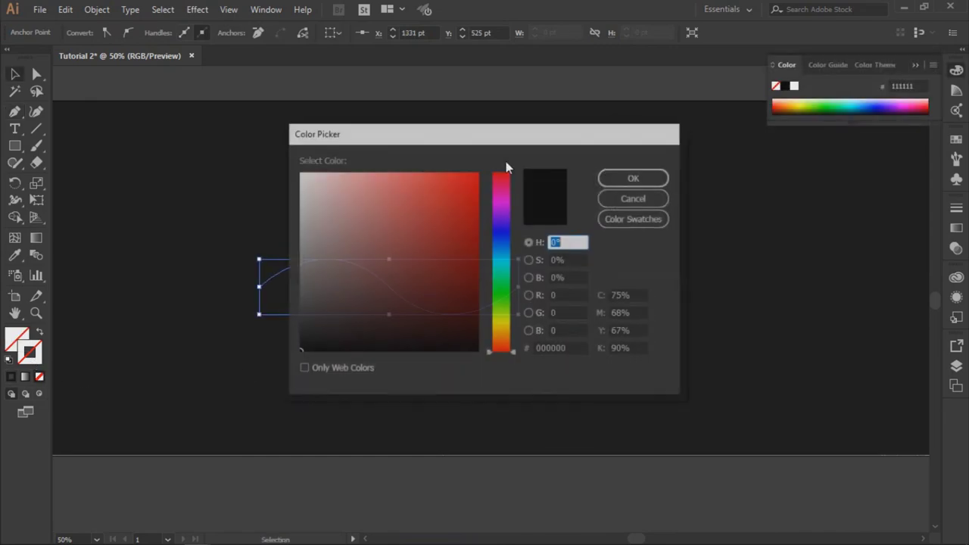
pyautogui.moveTo(416, 266); pyautogui.dragTo(276, 287)
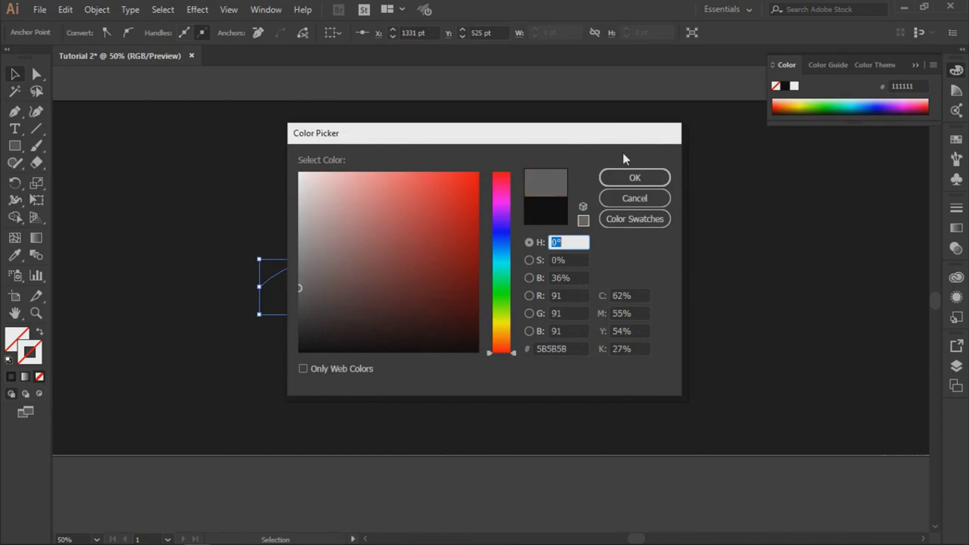
pyautogui.click(632, 177)
pyautogui.click(543, 417)
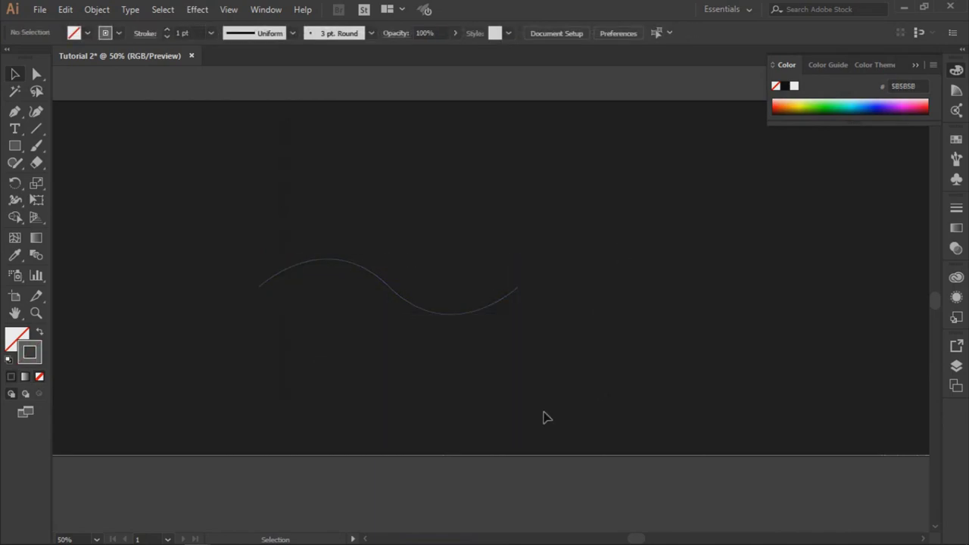
# Set the wave path's stroke weight to 5 pt.
pyautogui.moveTo(504, 398); pyautogui.dragTo(389, 266)
pyautogui.click(211, 33)
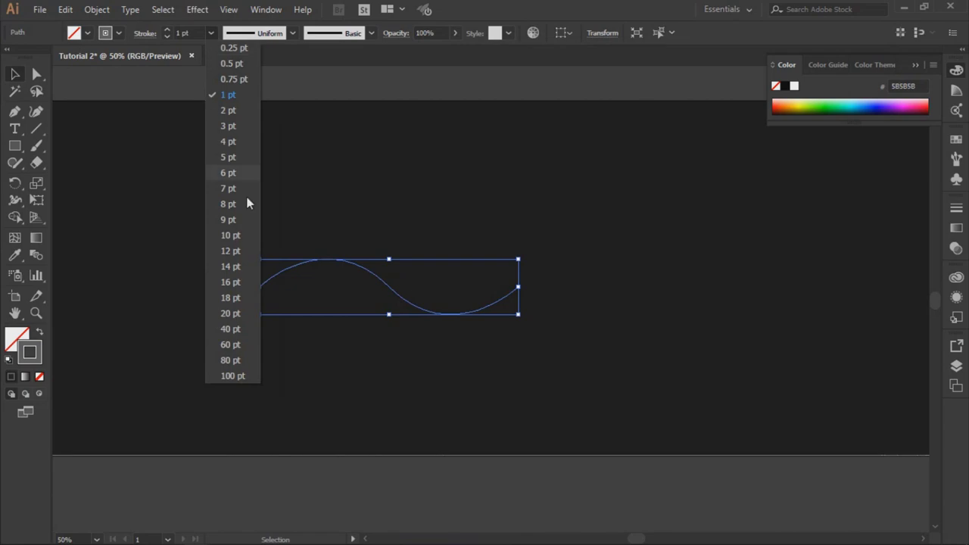
pyautogui.click(249, 161)
pyautogui.click(521, 357)
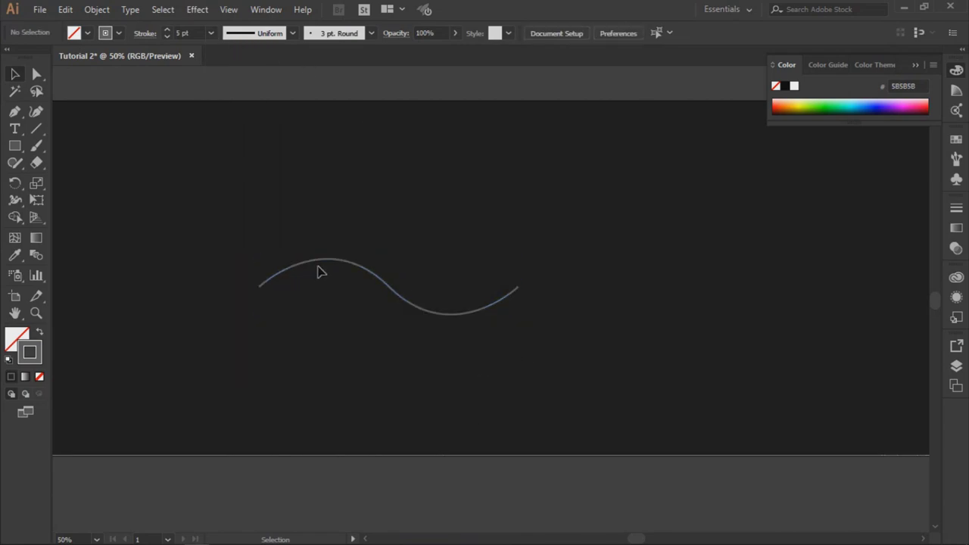
# Start a Transform effect on the wave path with preview enabled and 15 copies.
pyautogui.moveTo(417, 407); pyautogui.dragTo(370, 195)
pyautogui.click(201, 14)
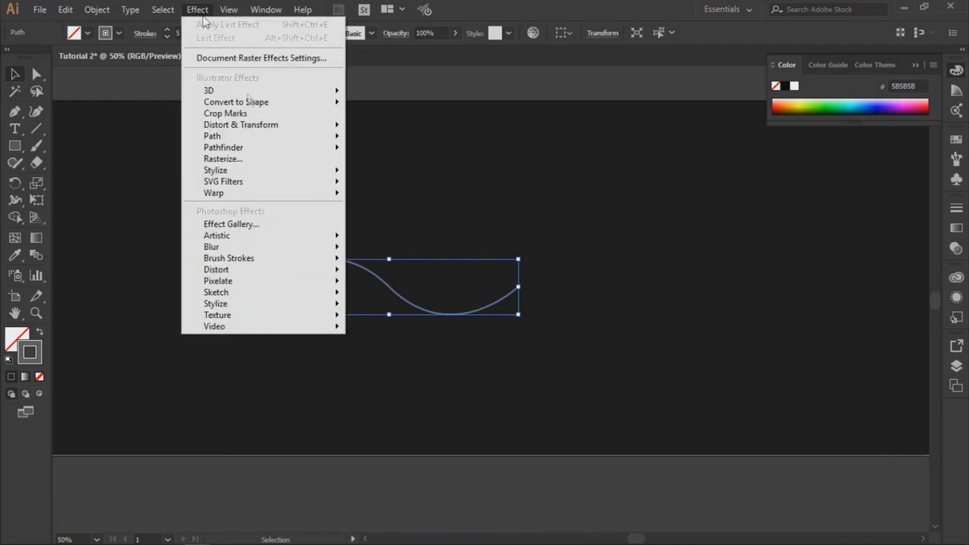
pyautogui.moveTo(312, 132)
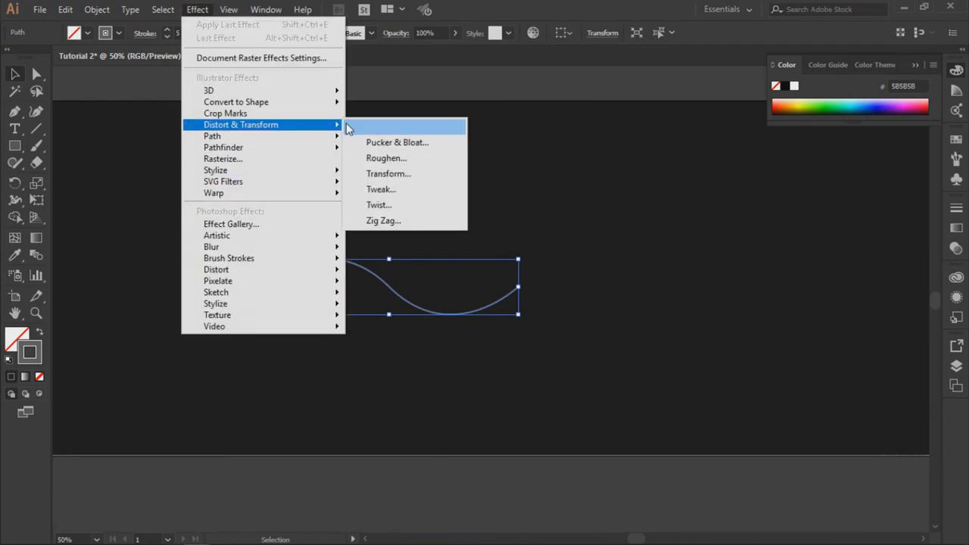
pyautogui.click(422, 175)
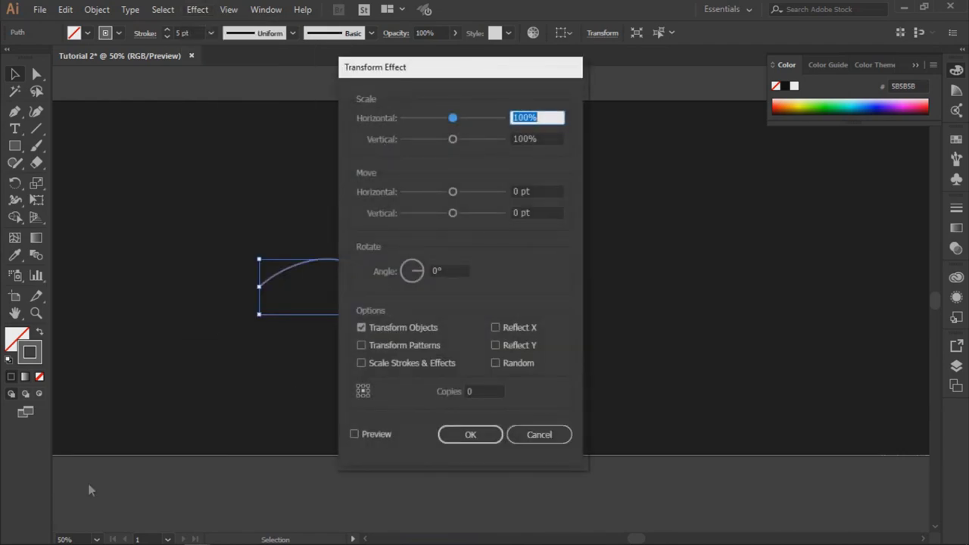
pyautogui.click(377, 435)
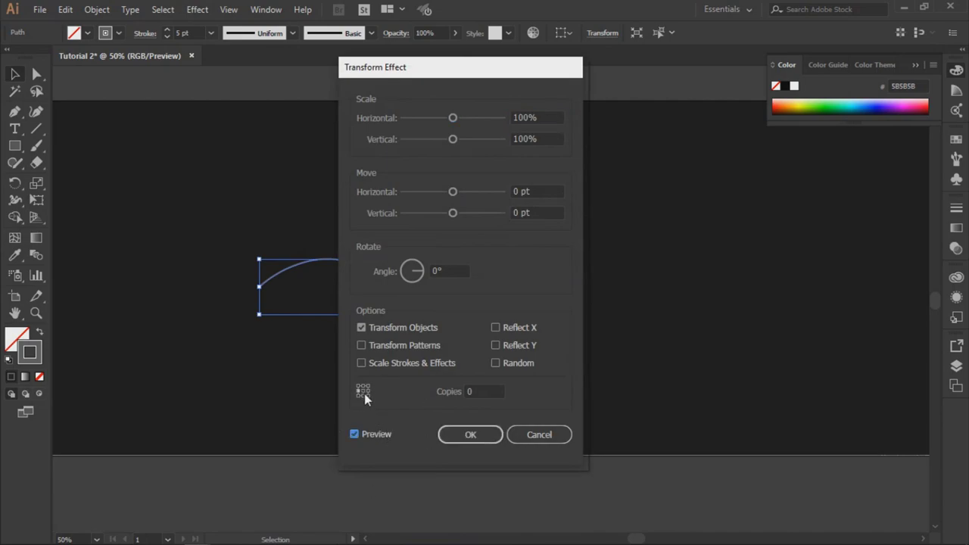
pyautogui.click(478, 391)
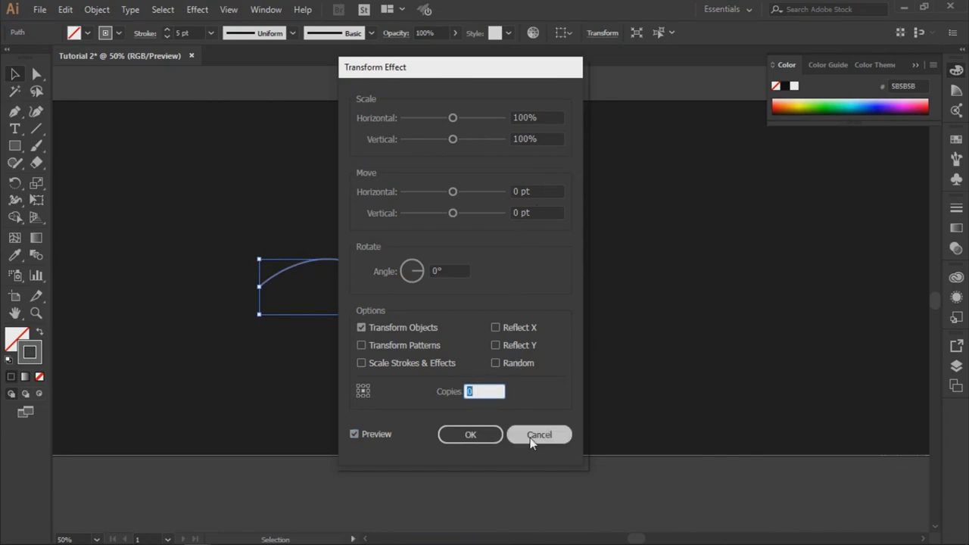
pyautogui.write('15')
# Try rotating the wave copies by 47° and reset the angle to 0°.
pyautogui.moveTo(426, 274); pyautogui.dragTo(422, 263)
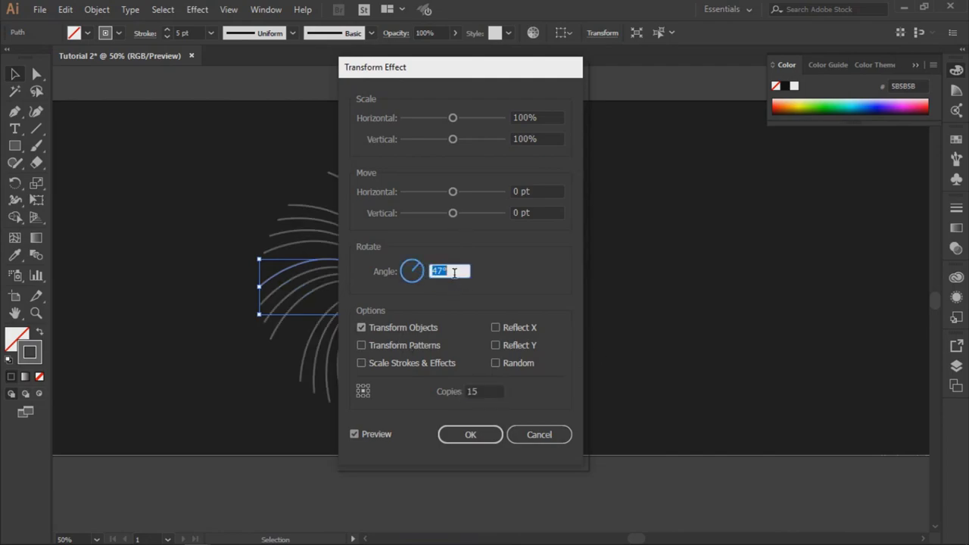
pyautogui.write('0')
pyautogui.click(386, 438)
# Set the vertical move of the wave copies to 29 pt and apply the Transform effect.
pyautogui.moveTo(496, 76); pyautogui.dragTo(797, 96)
pyautogui.moveTo(756, 231); pyautogui.dragTo(771, 234)
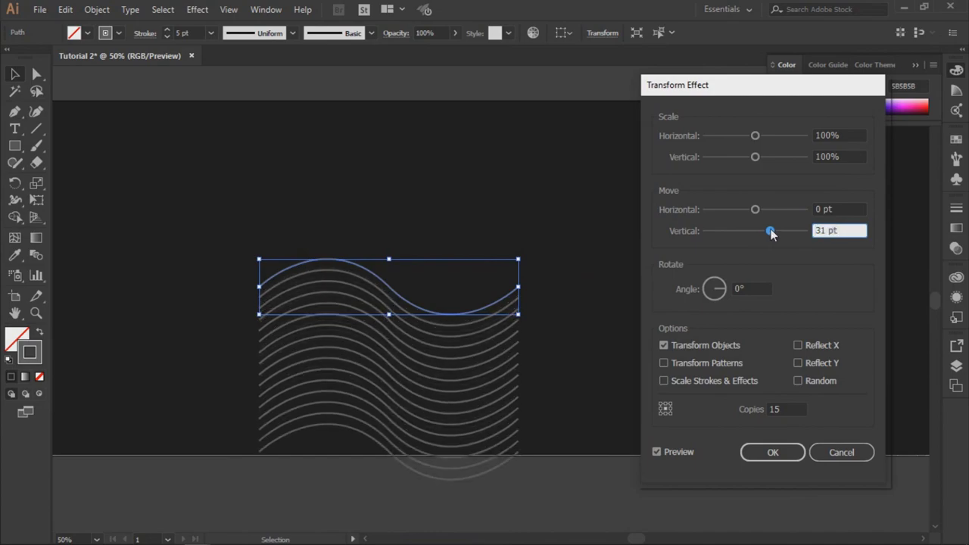
pyautogui.click(759, 214)
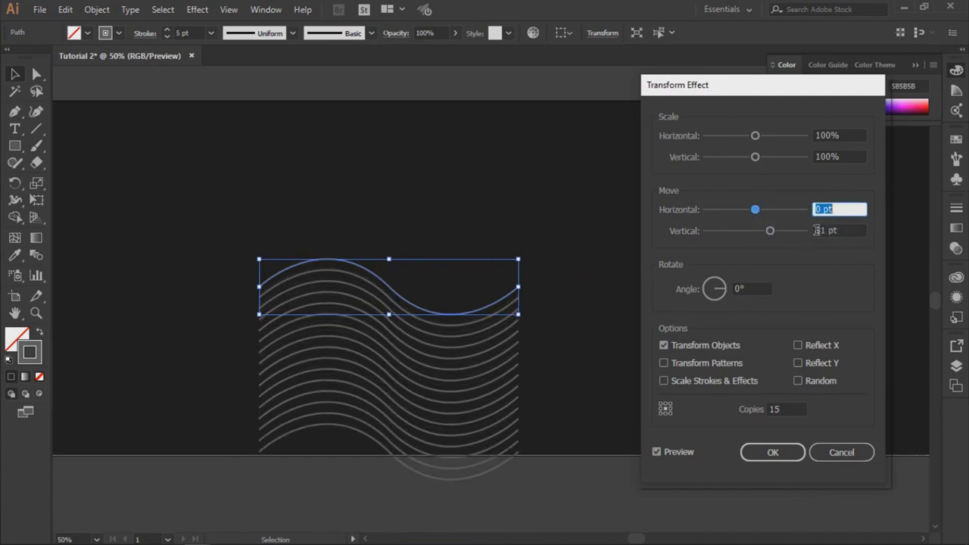
pyautogui.moveTo(770, 231); pyautogui.dragTo(829, 236)
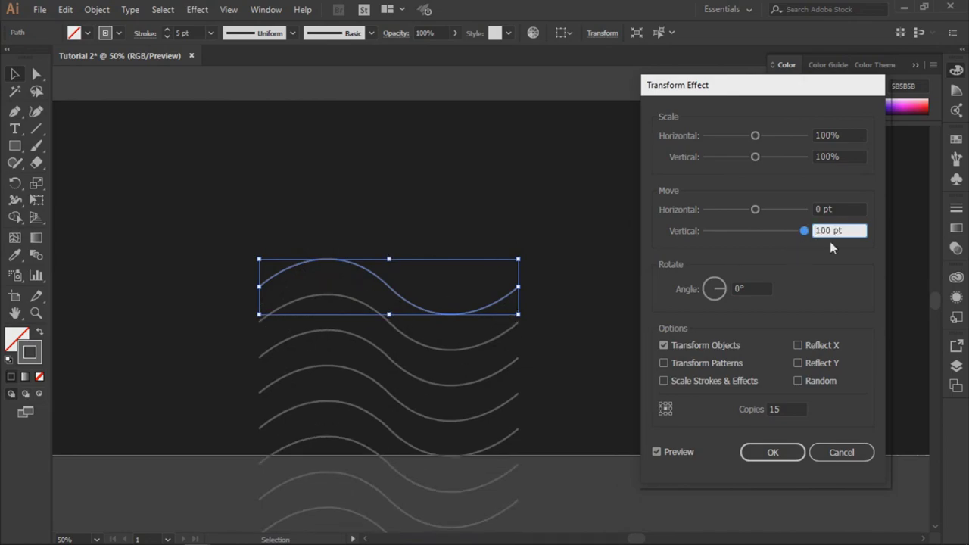
pyautogui.moveTo(806, 231); pyautogui.dragTo(770, 237)
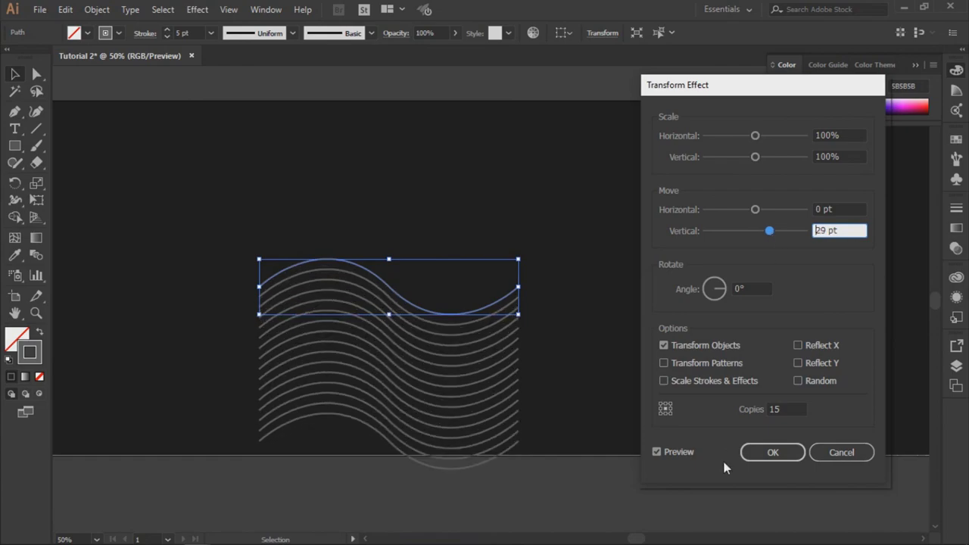
pyautogui.click(773, 452)
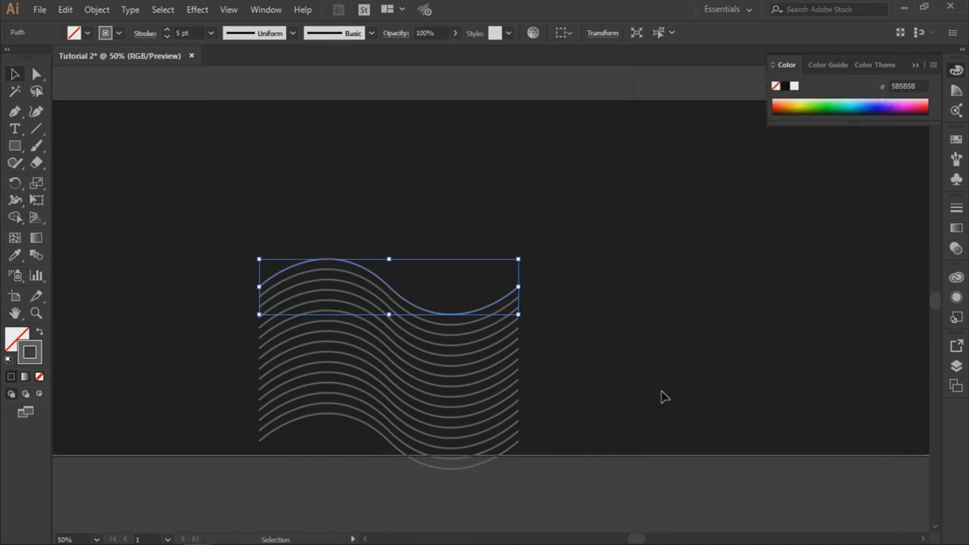
# Move the wave pattern up and slightly left so that all its lines lie inside the artboard.
pyautogui.click(539, 335)
pyautogui.click(464, 313)
pyautogui.press('h')
pyautogui.moveTo(417, 342); pyautogui.dragTo(634, 380)
pyautogui.press('v')
pyautogui.click(665, 345)
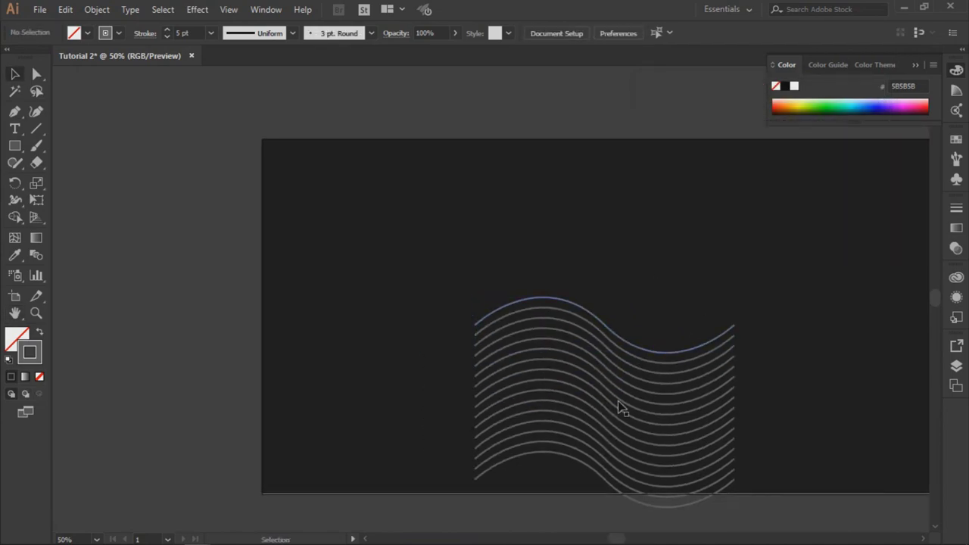
pyautogui.moveTo(676, 357); pyautogui.dragTo(545, 227)
pyautogui.click(794, 340)
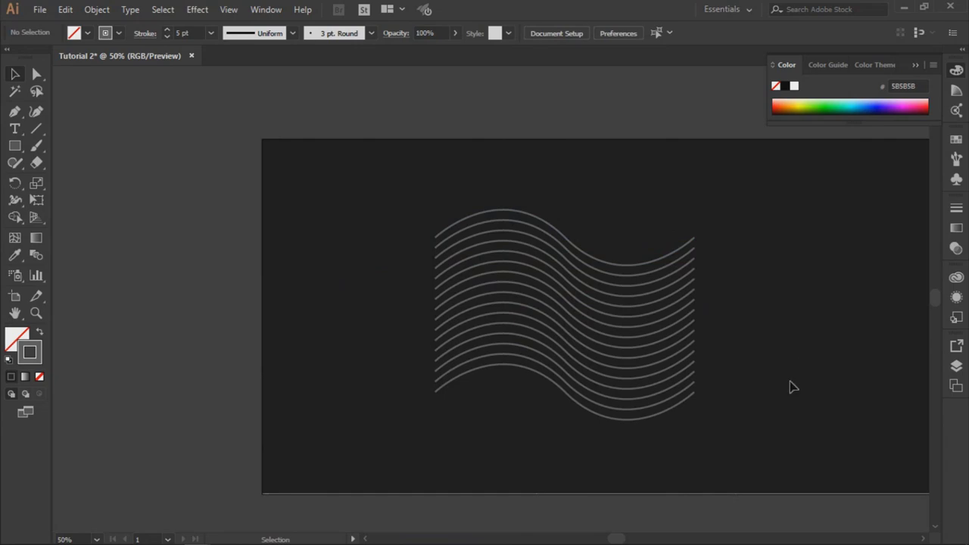
pyautogui.moveTo(746, 433); pyautogui.dragTo(499, 258)
pyautogui.click(409, 312)
pyautogui.moveTo(539, 220); pyautogui.dragTo(551, 245)
pyautogui.click(728, 188)
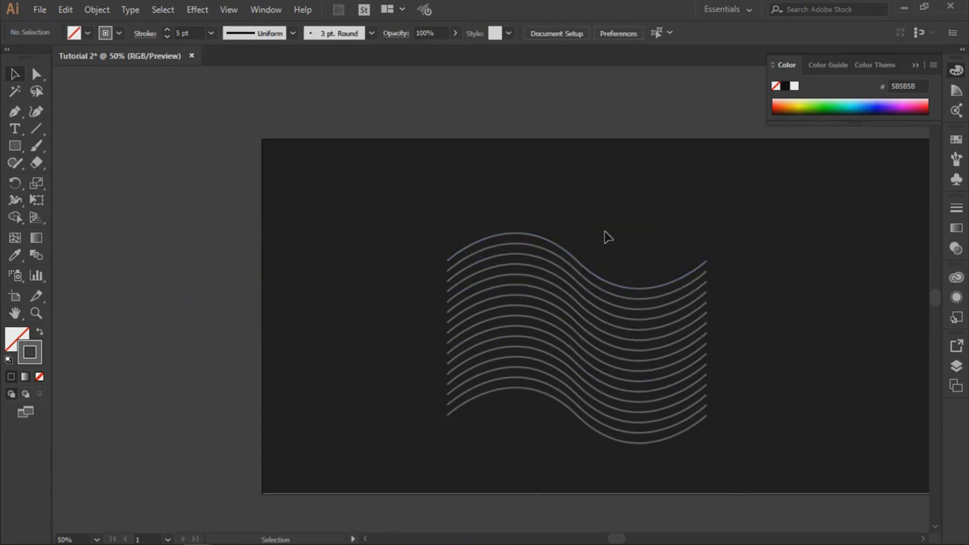
# Look over the whole artboard, from the wave pattern to the empty far end and back.
pyautogui.moveTo(604, 231); pyautogui.dragTo(443, 457)
pyautogui.click(453, 445)
pyautogui.press('space')
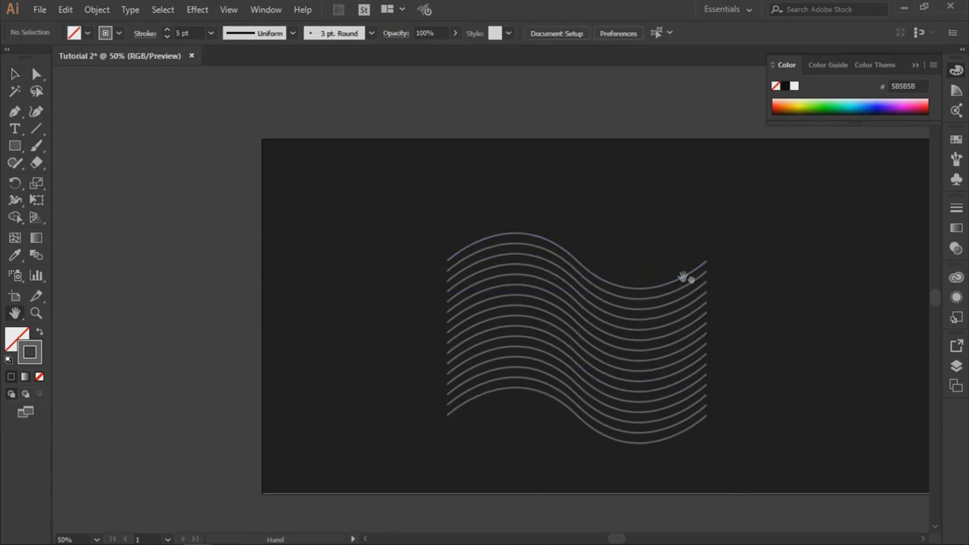
pyautogui.moveTo(601, 284); pyautogui.dragTo(383, 219)
pyautogui.moveTo(662, 206); pyautogui.dragTo(489, 239)
pyautogui.moveTo(817, 235); pyautogui.dragTo(480, 215)
pyautogui.moveTo(304, 287); pyautogui.dragTo(612, 283)
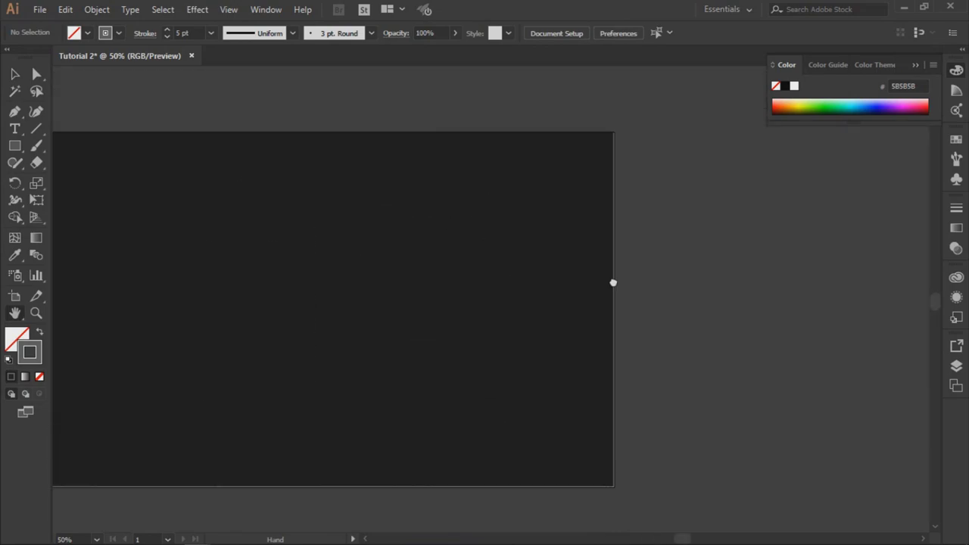
pyautogui.moveTo(379, 315); pyautogui.dragTo(623, 322)
pyautogui.moveTo(393, 335); pyautogui.dragTo(634, 303)
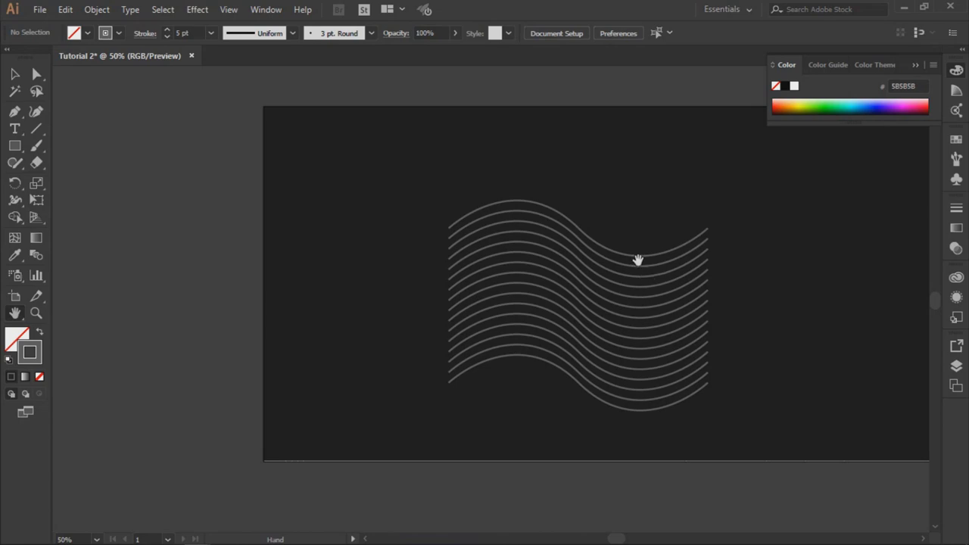
# Move the wave pattern to the artboard's upper-left corner, overlapping the top and left edges, and fine-tune its height.
pyautogui.press('v')
pyautogui.moveTo(627, 262); pyautogui.dragTo(393, 136)
pyautogui.click(634, 346)
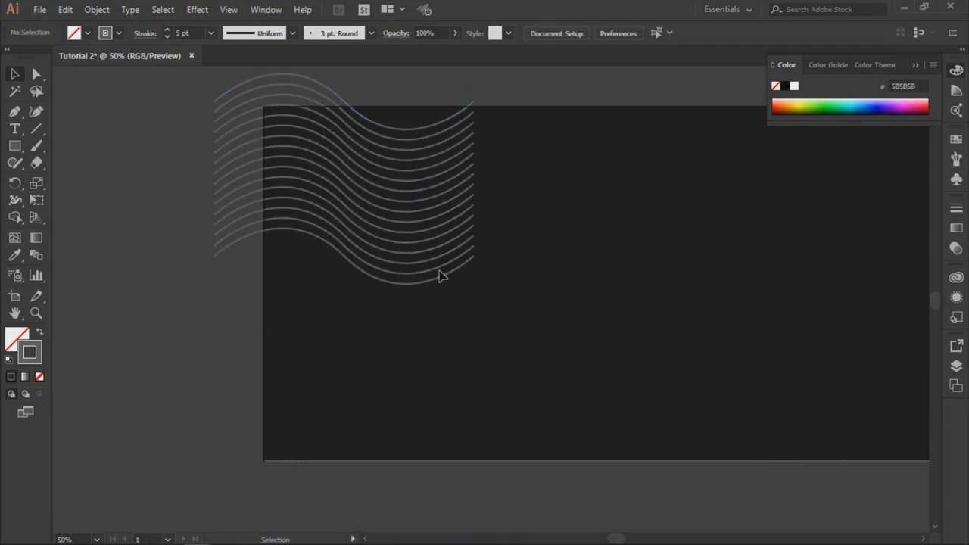
pyautogui.moveTo(408, 208); pyautogui.dragTo(407, 193)
pyautogui.click(521, 331)
pyautogui.moveTo(428, 227); pyautogui.dragTo(426, 212)
pyautogui.click(489, 324)
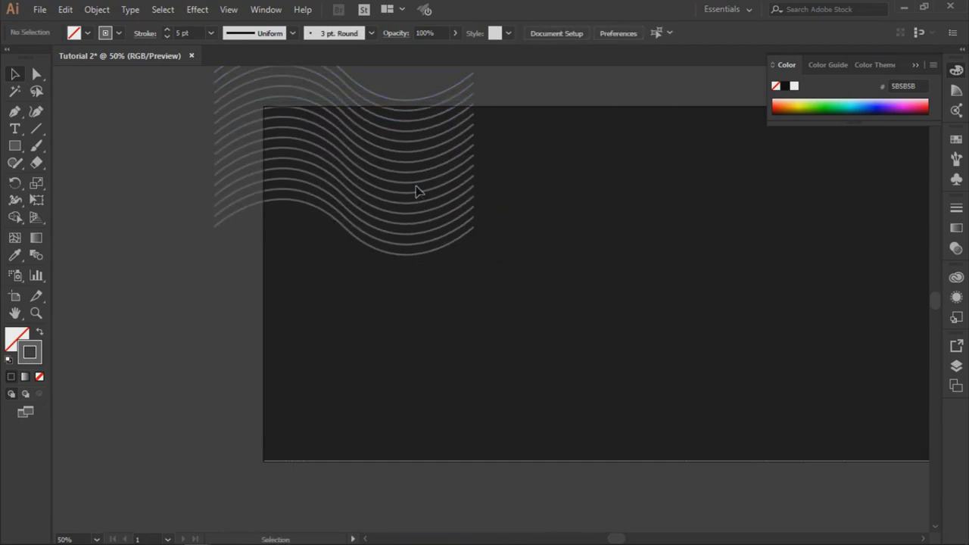
pyautogui.moveTo(408, 172); pyautogui.dragTo(406, 194)
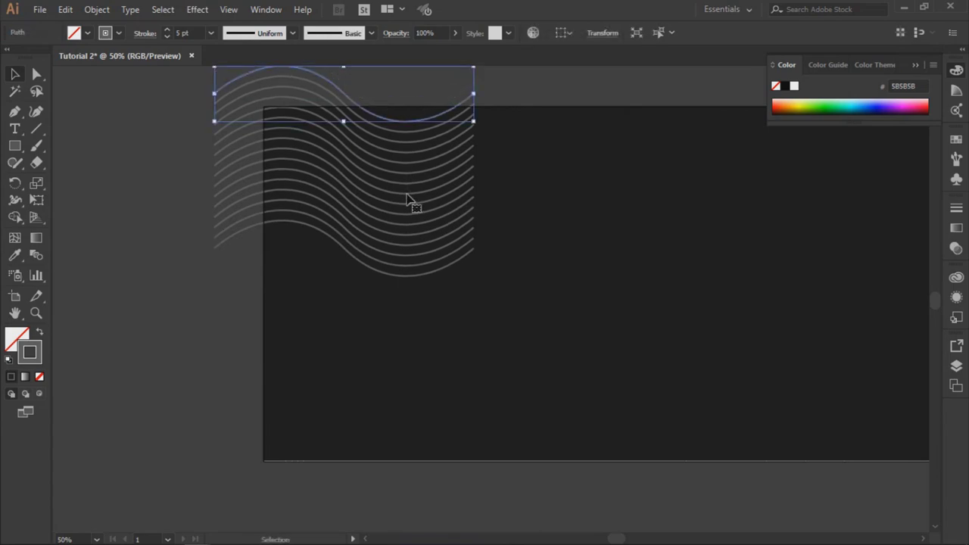
# Look over the artboard from the wave pattern to the empty area beyond it and back to the pattern.
pyautogui.click(548, 308)
pyautogui.moveTo(442, 220); pyautogui.dragTo(277, 260)
pyautogui.click(546, 310)
pyautogui.press('space')
pyautogui.moveTo(870, 258); pyautogui.dragTo(603, 264)
pyautogui.moveTo(318, 282); pyautogui.dragTo(672, 304)
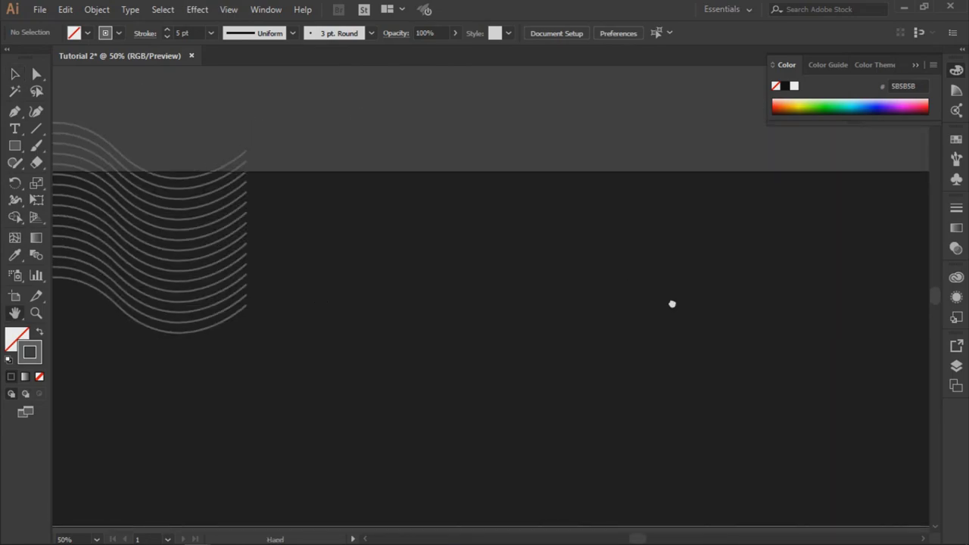
pyautogui.moveTo(227, 202); pyautogui.dragTo(776, 304)
pyautogui.moveTo(760, 439); pyautogui.dragTo(452, 303)
pyautogui.press('v')
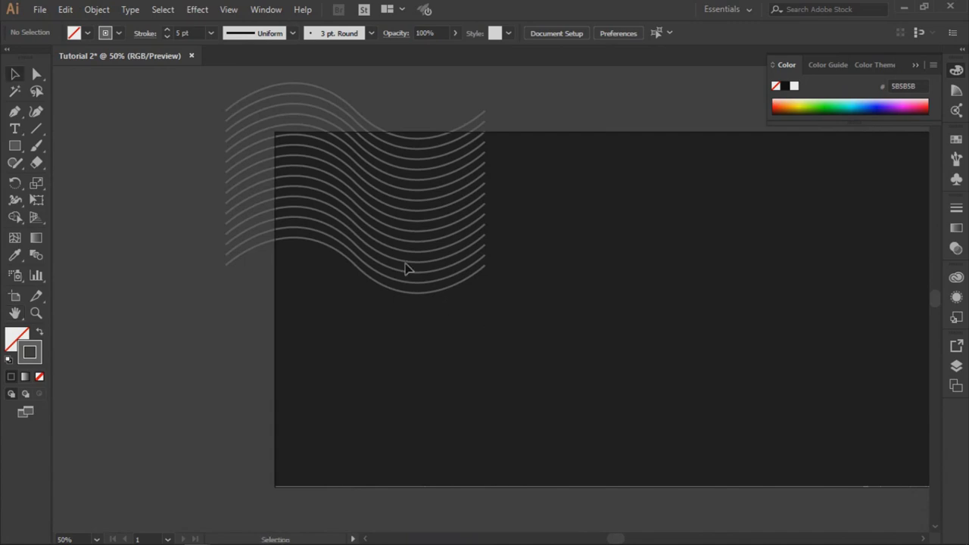
# Rotate the wave path about 45° counterclockwise so the pattern rises diagonally at the artboard's upper-left corner.
pyautogui.click(396, 254)
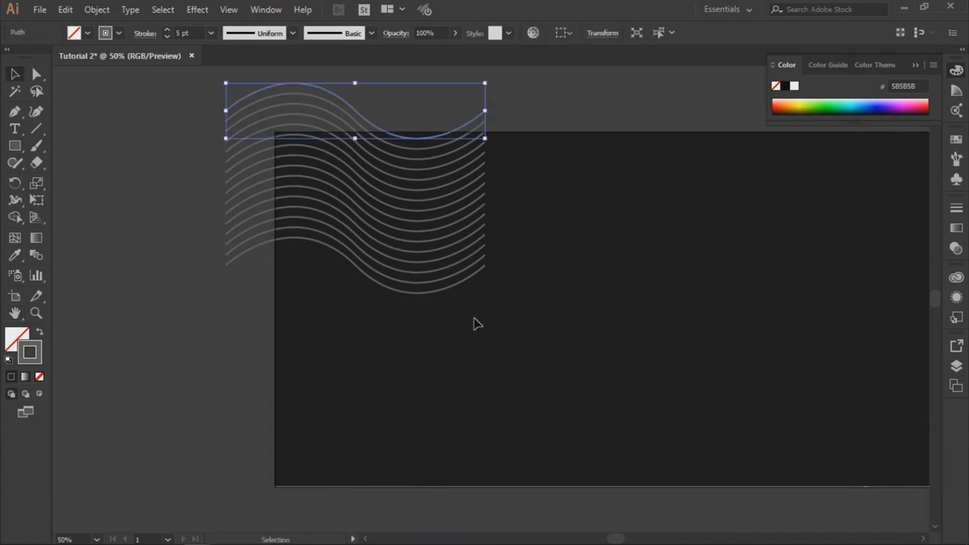
pyautogui.moveTo(486, 146); pyautogui.dragTo(535, 163)
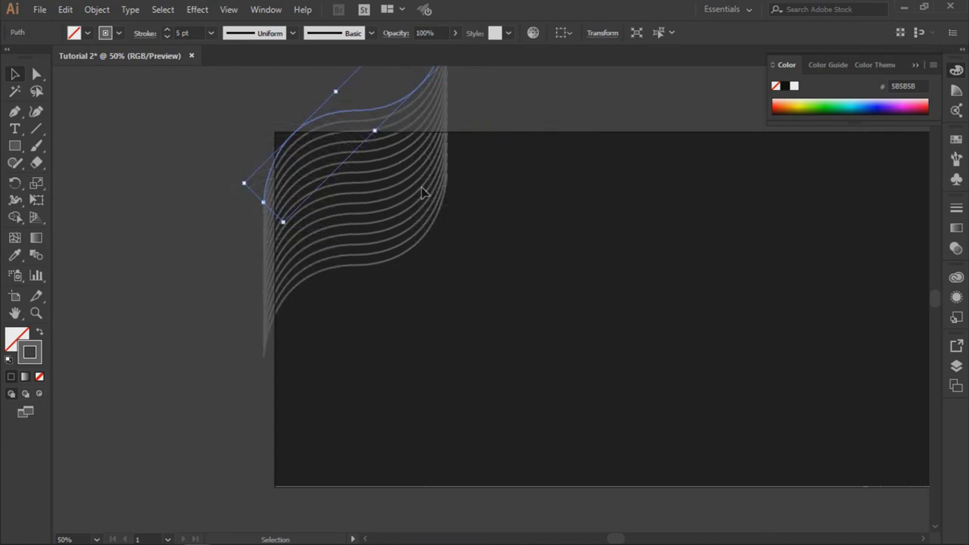
pyautogui.click(515, 231)
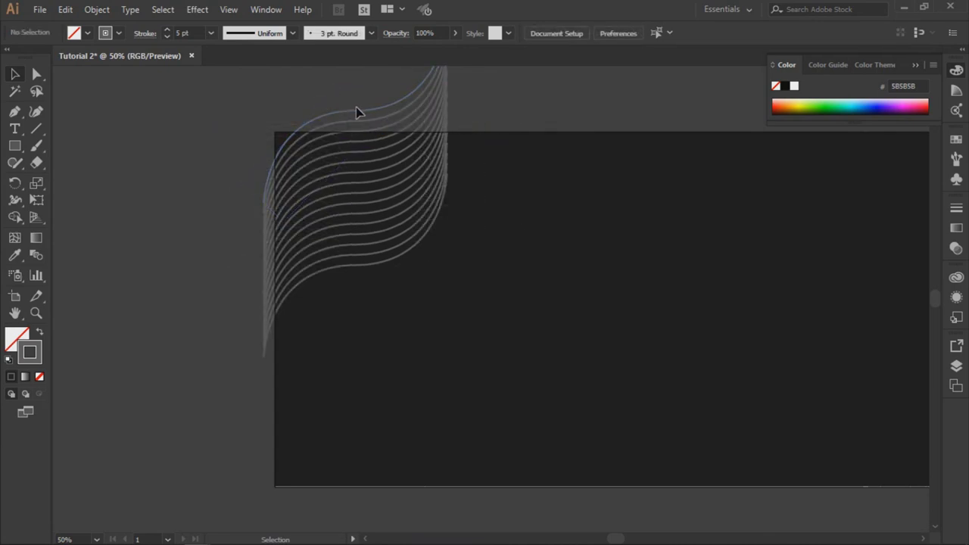
# Reposition the rotated wave pattern higher over the artboard's upper-left corner, overlapping both the top and left edges.
pyautogui.moveTo(358, 112); pyautogui.dragTo(303, 115)
pyautogui.press('space')
pyautogui.moveTo(467, 190); pyautogui.dragTo(442, 271)
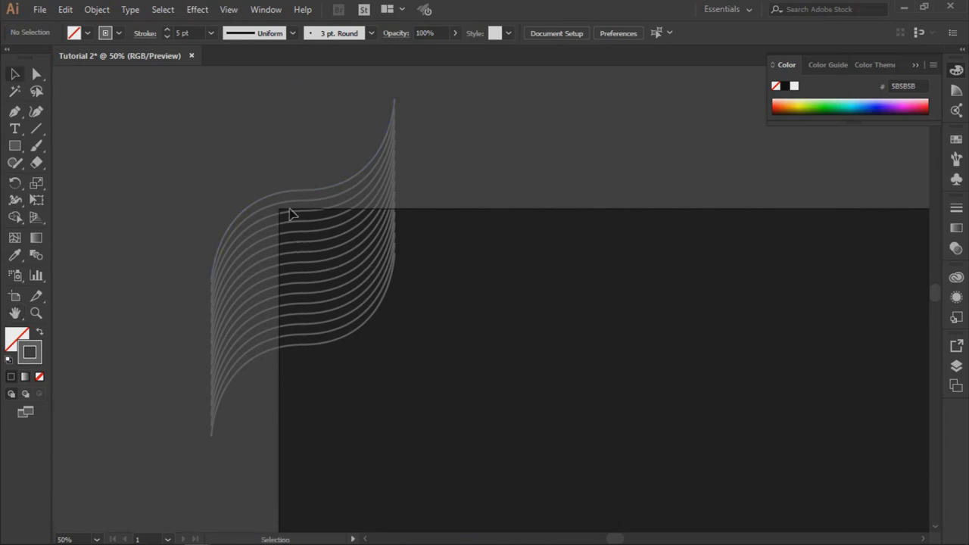
pyautogui.moveTo(310, 194); pyautogui.dragTo(348, 178)
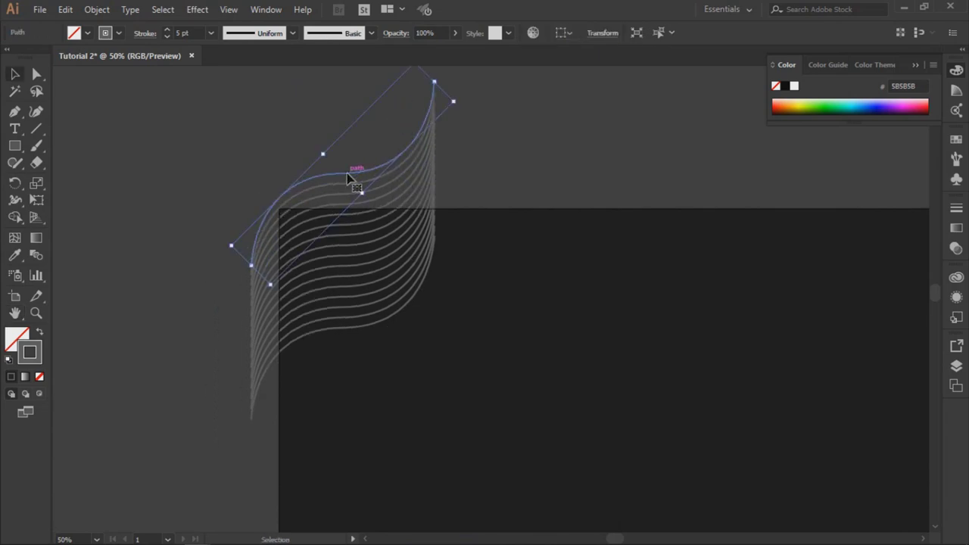
pyautogui.click(568, 349)
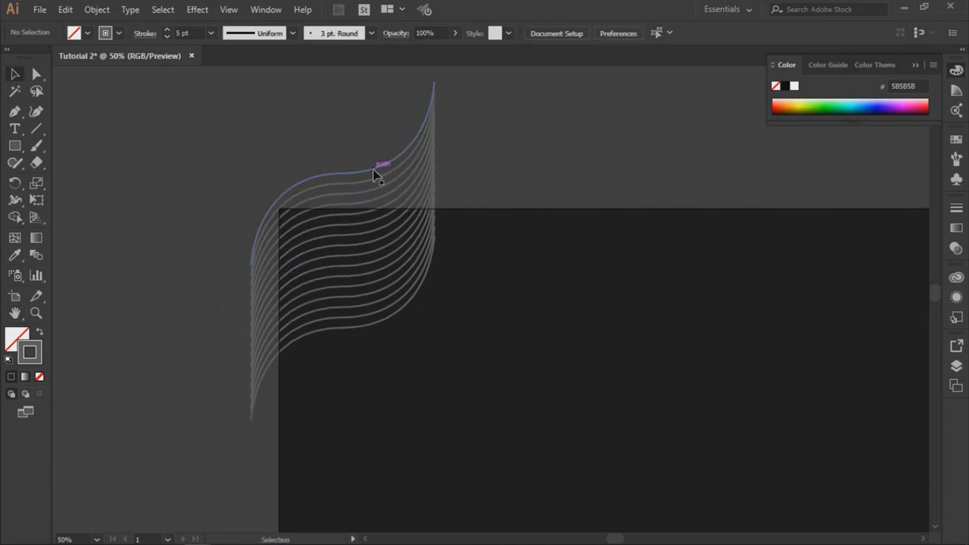
pyautogui.moveTo(374, 174); pyautogui.dragTo(389, 151)
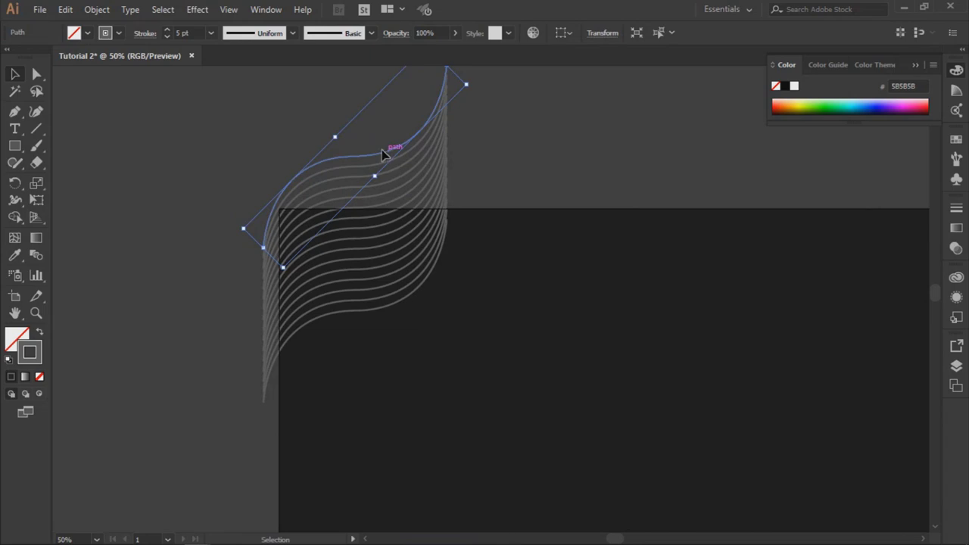
pyautogui.click(493, 296)
pyautogui.moveTo(372, 150); pyautogui.dragTo(360, 136)
pyautogui.click(534, 364)
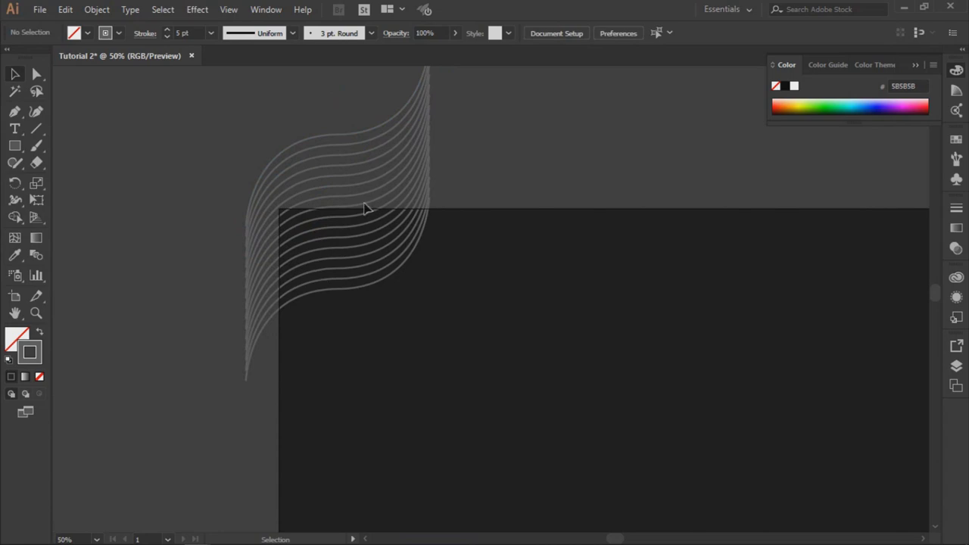
# Apply a linear gradient to the wave path's stroke and set its starting color stop to light gray, K 23.14%.
pyautogui.click(378, 130)
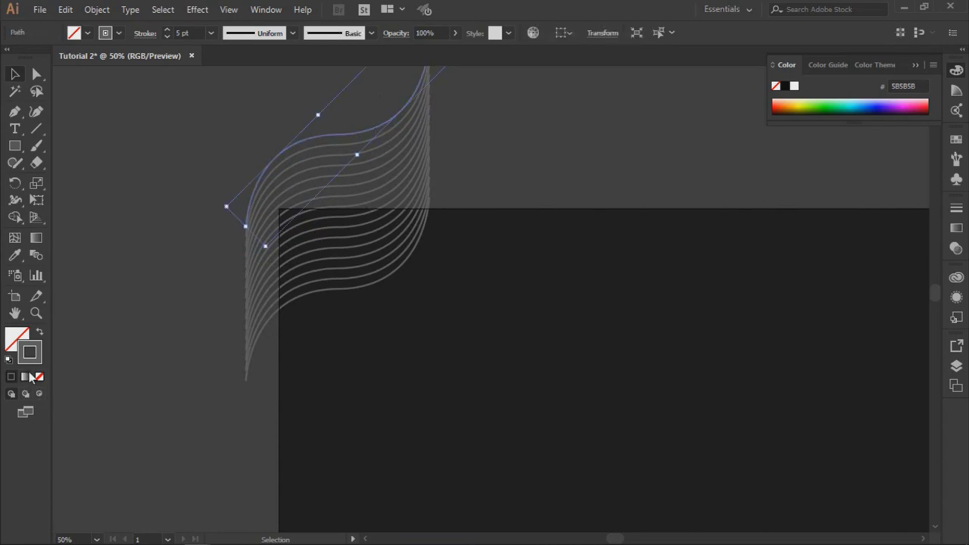
pyautogui.click(29, 377)
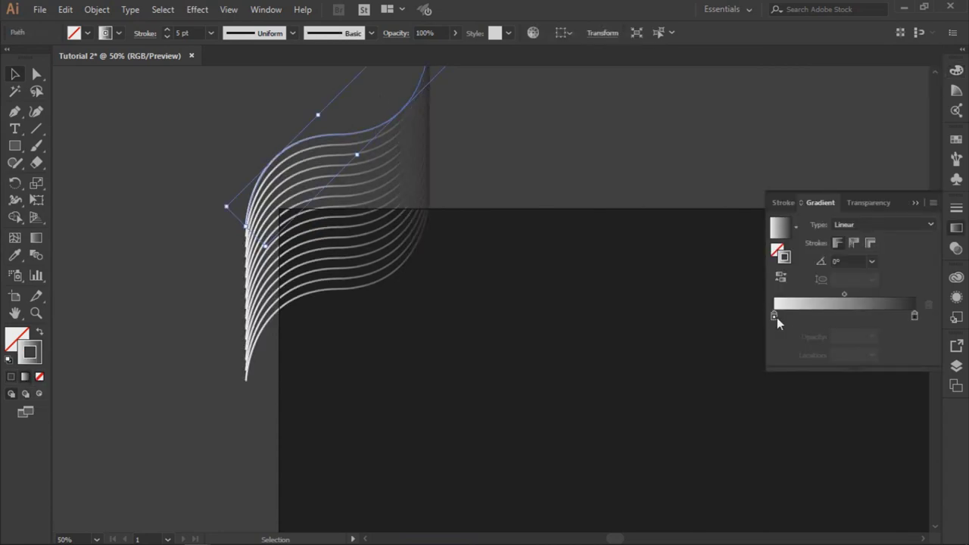
pyautogui.doubleClick(774, 316)
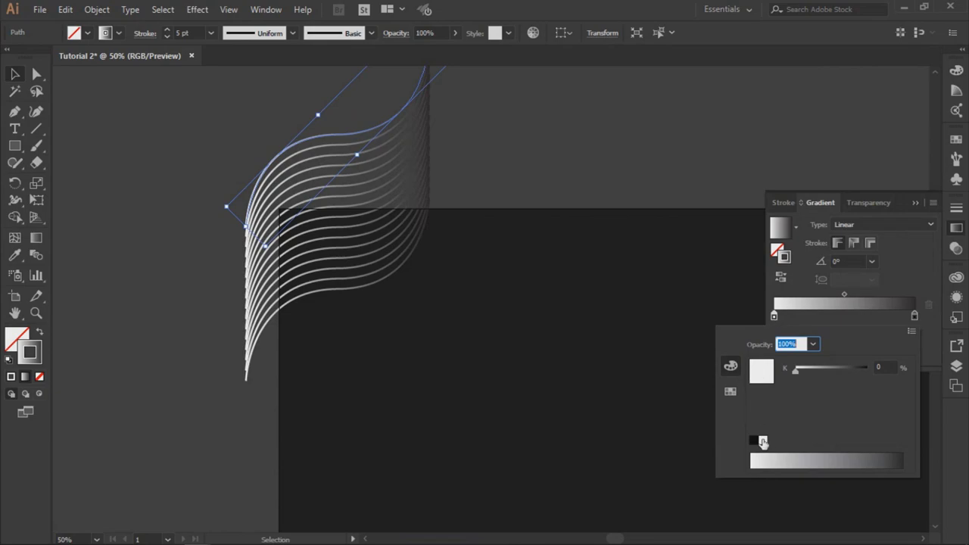
pyautogui.click(789, 457)
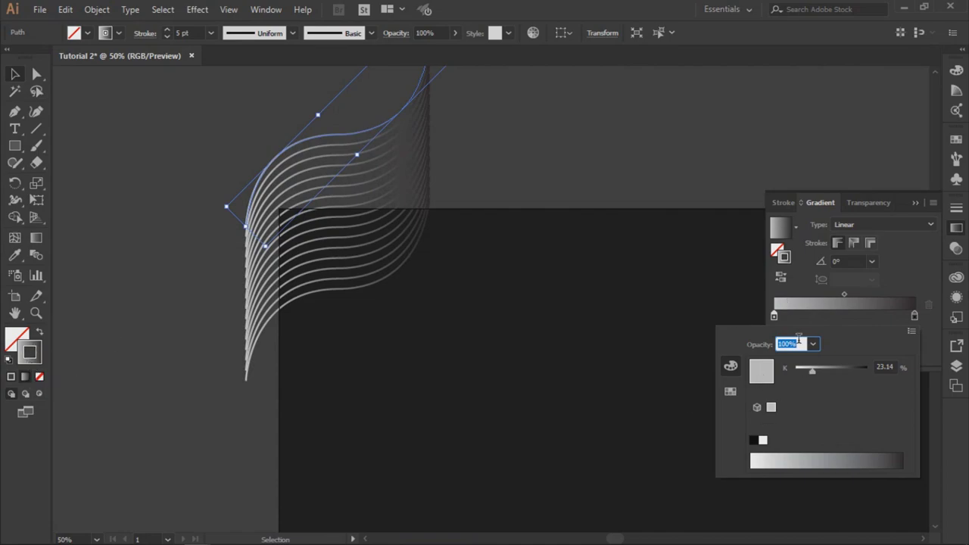
pyautogui.click(779, 230)
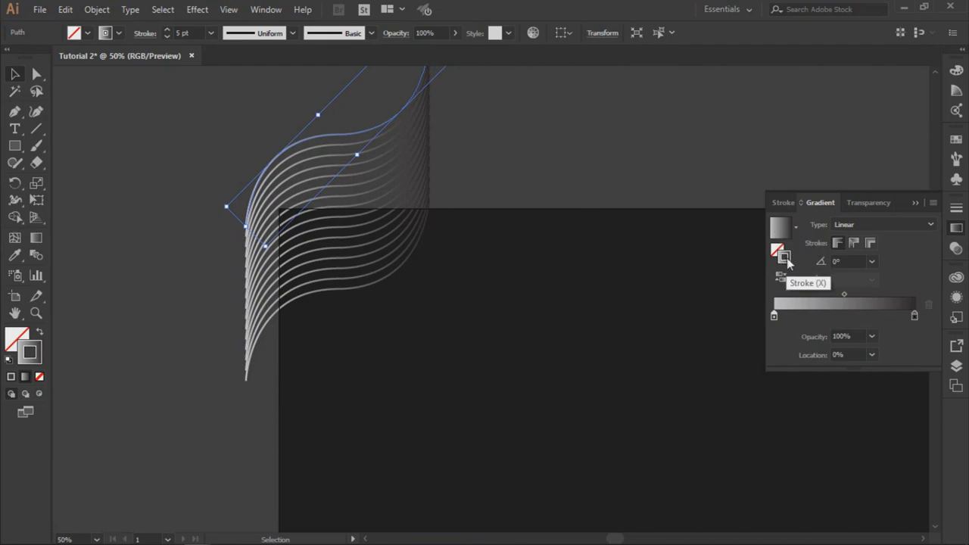
pyautogui.click(777, 252)
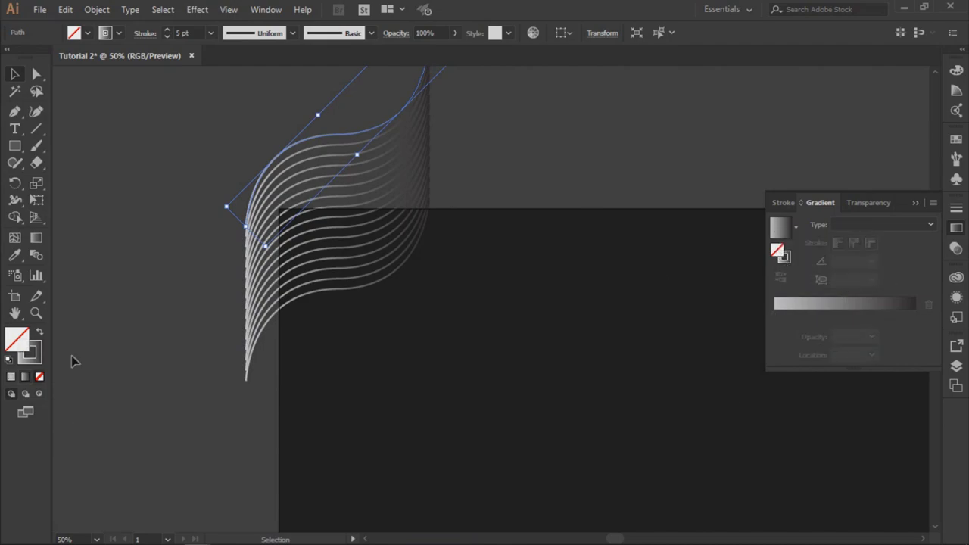
pyautogui.click(26, 377)
pyautogui.click(33, 359)
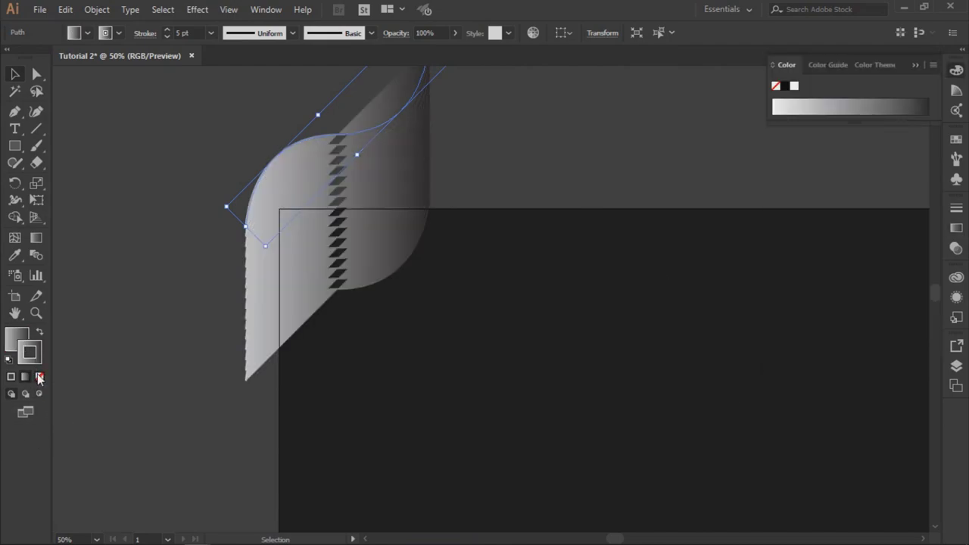
pyautogui.click(38, 377)
pyautogui.click(18, 338)
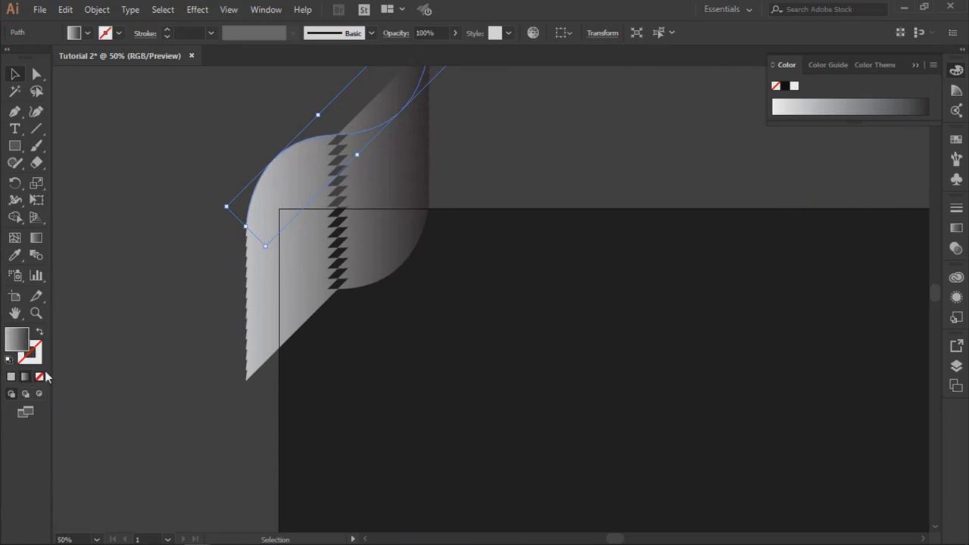
pyautogui.click(40, 376)
pyautogui.click(33, 354)
pyautogui.click(27, 376)
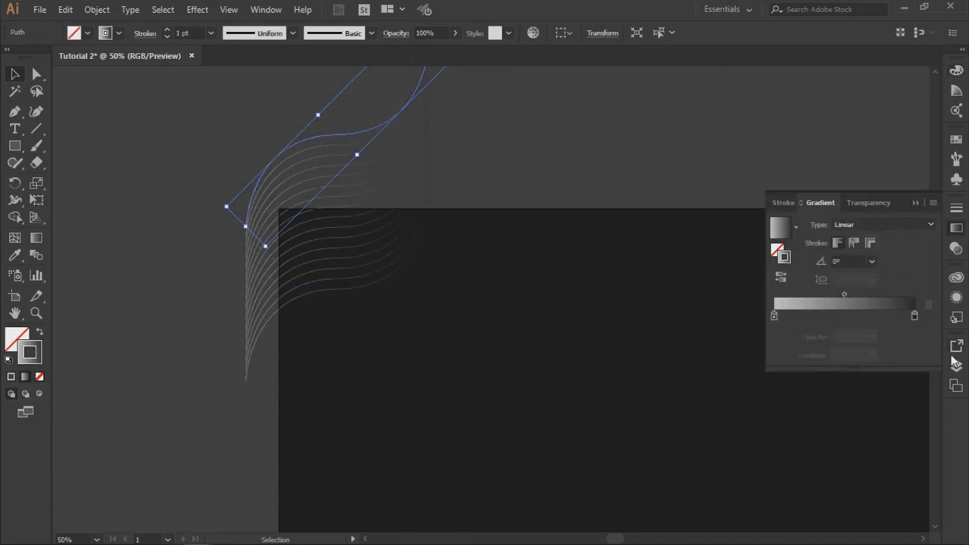
# Set the ending color stop of the stroke gradient to the purple swatch.
pyautogui.doubleClick(914, 316)
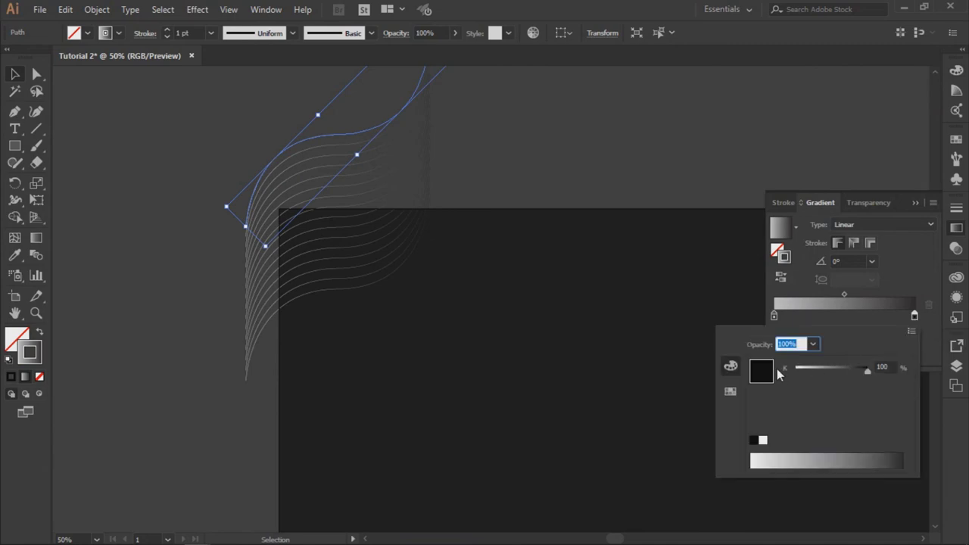
pyautogui.click(730, 390)
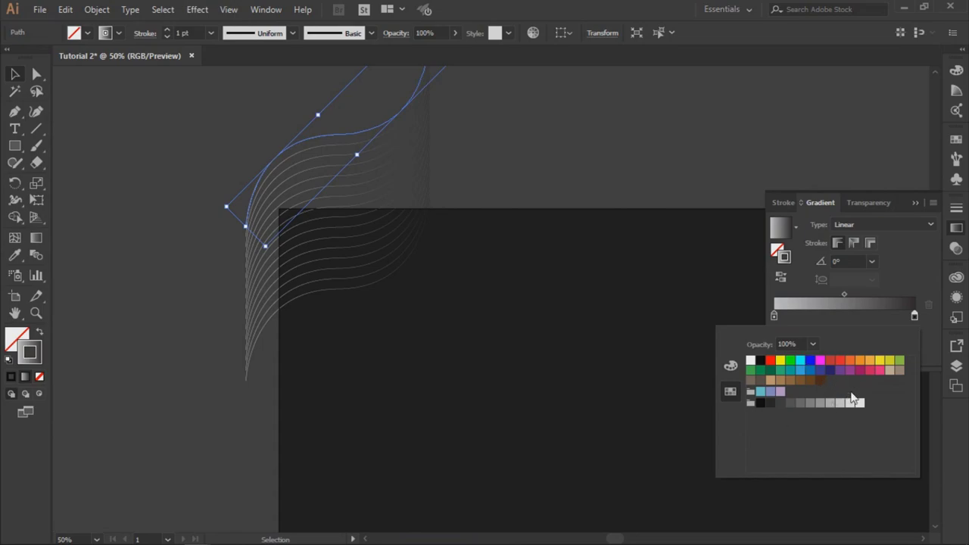
pyautogui.click(839, 371)
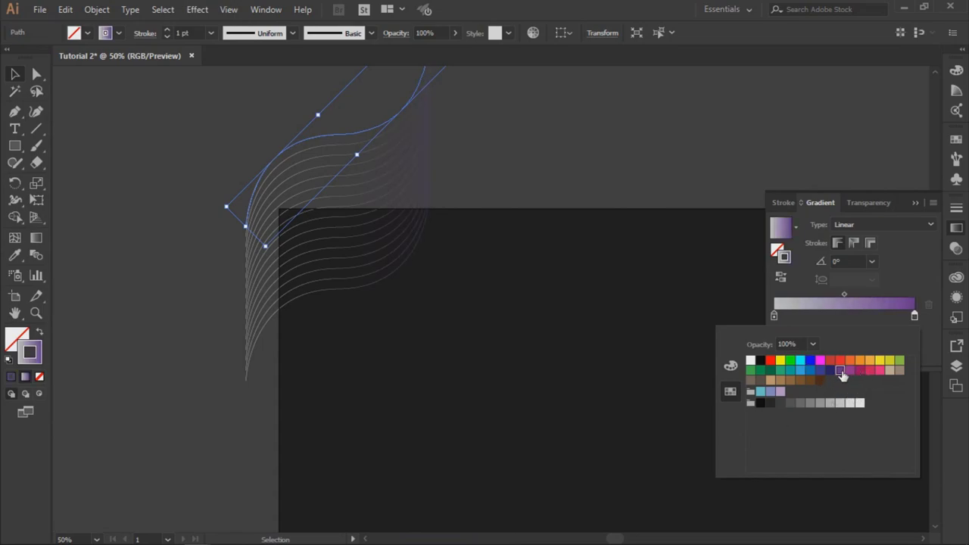
# Try purple and magenta swatches on the gradient's starting stop and settle on the pink-red swatch R=212 G=20 B=90.
pyautogui.click(773, 315)
pyautogui.click(773, 315)
pyautogui.doubleClick(773, 316)
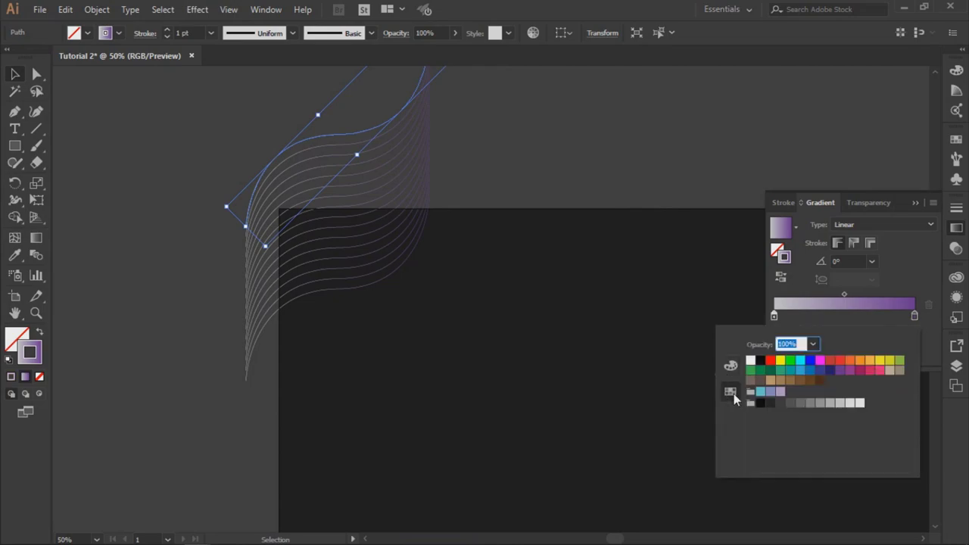
pyautogui.click(839, 370)
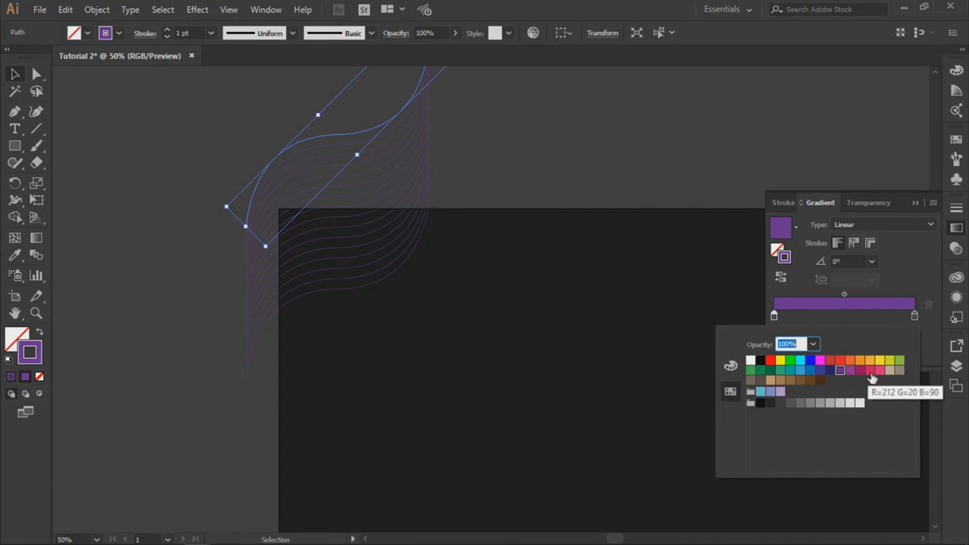
pyautogui.click(849, 370)
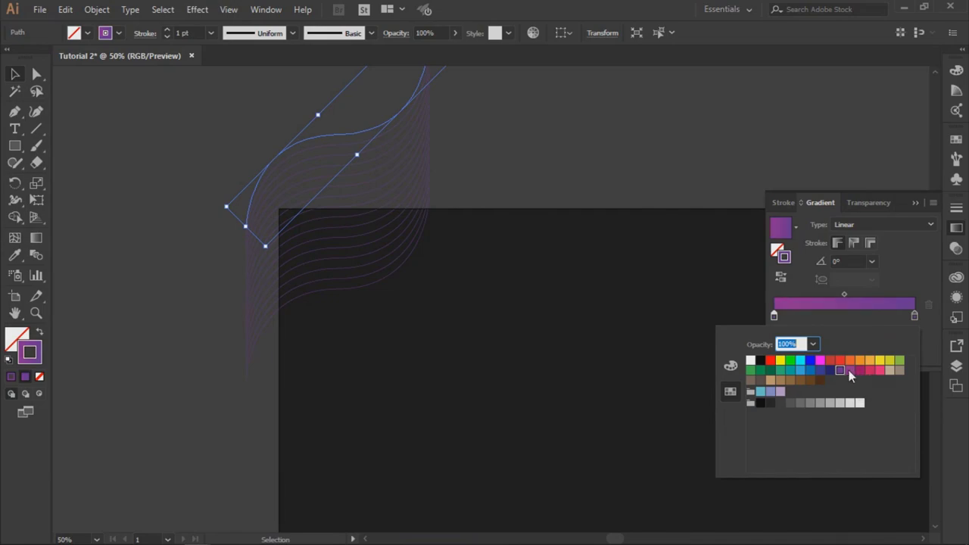
pyautogui.click(858, 370)
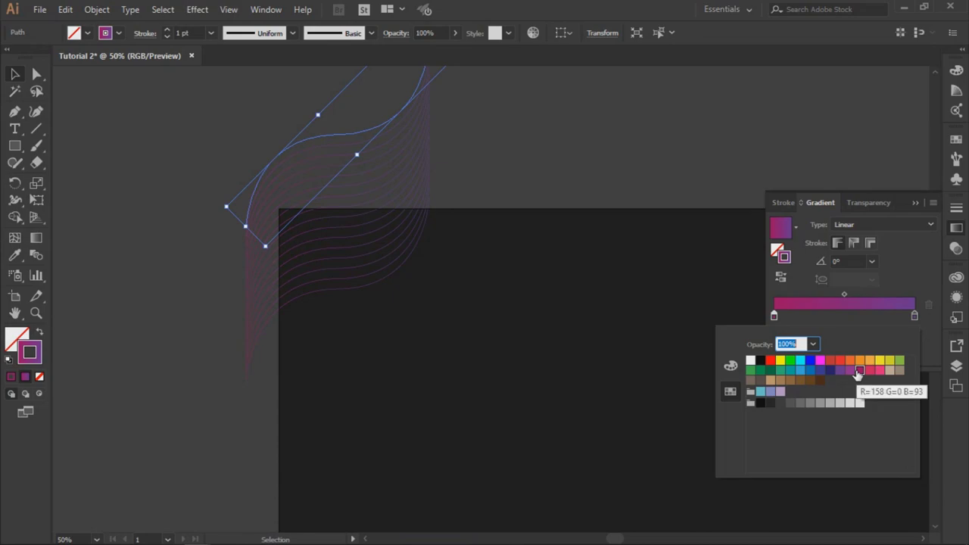
pyautogui.click(868, 371)
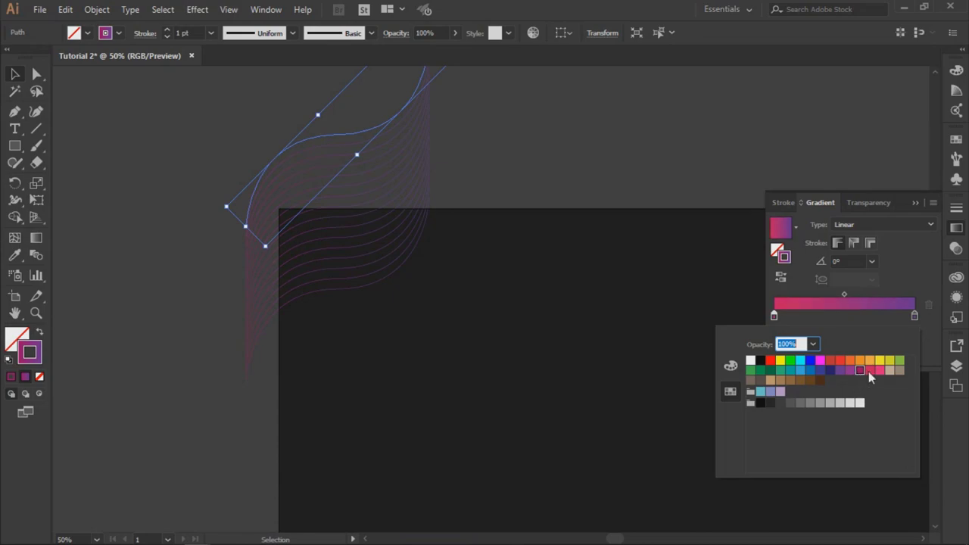
pyautogui.click(861, 371)
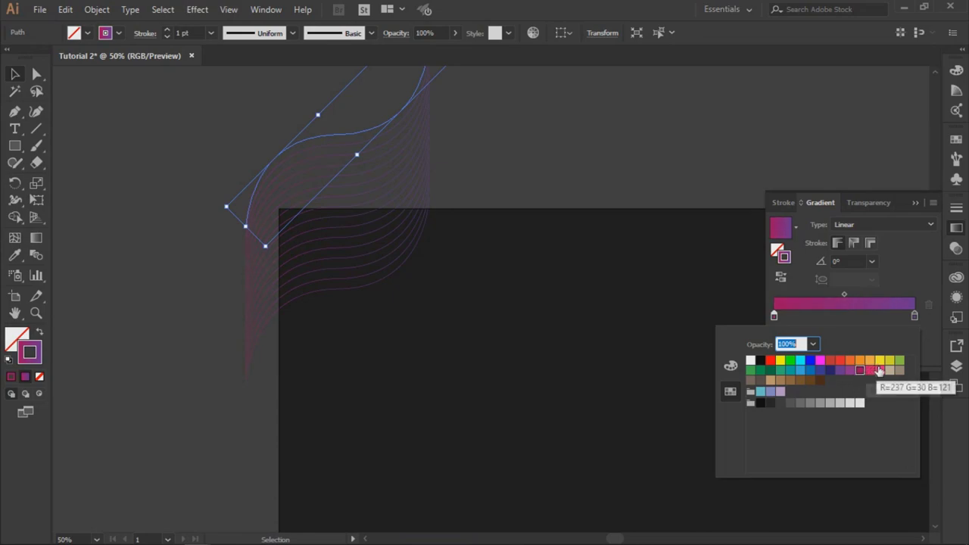
pyautogui.click(878, 371)
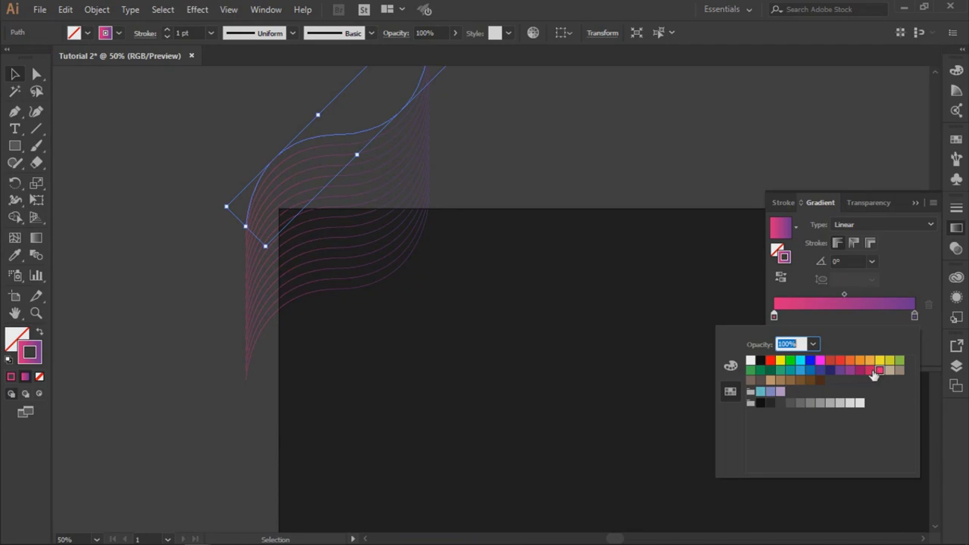
pyautogui.click(869, 370)
pyautogui.click(918, 203)
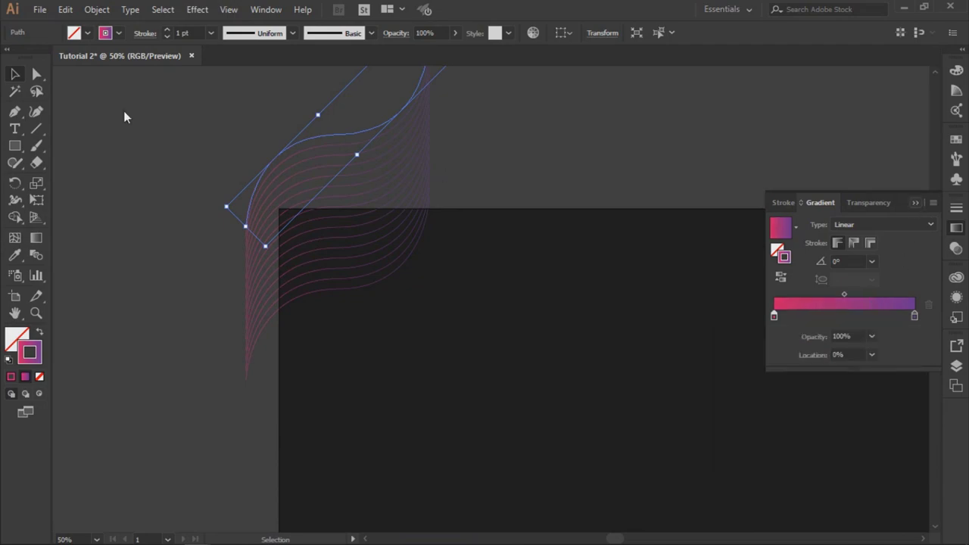
# Increase the wave pattern's stroke weight to 7 pt, trying 4 pt first, and deselect the path.
pyautogui.click(211, 33)
pyautogui.click(239, 144)
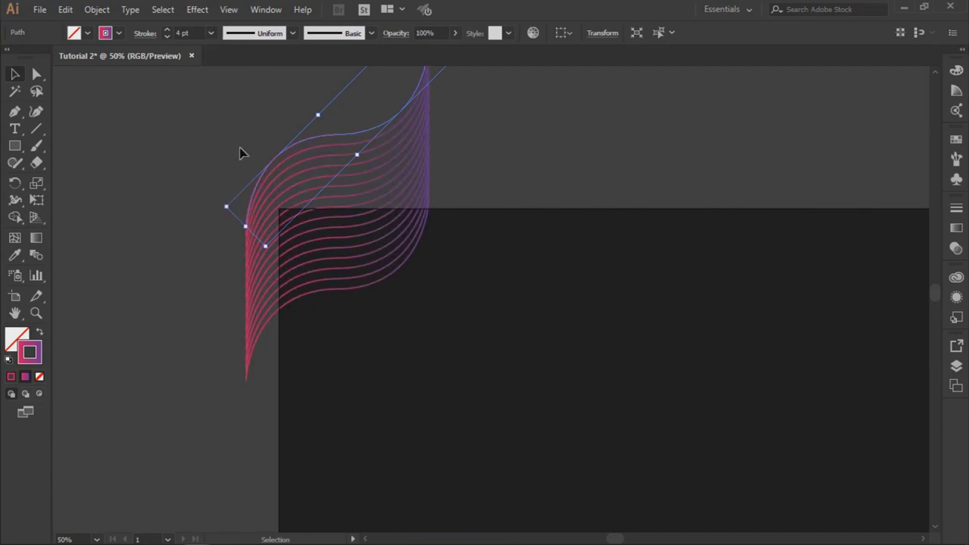
pyautogui.click(211, 33)
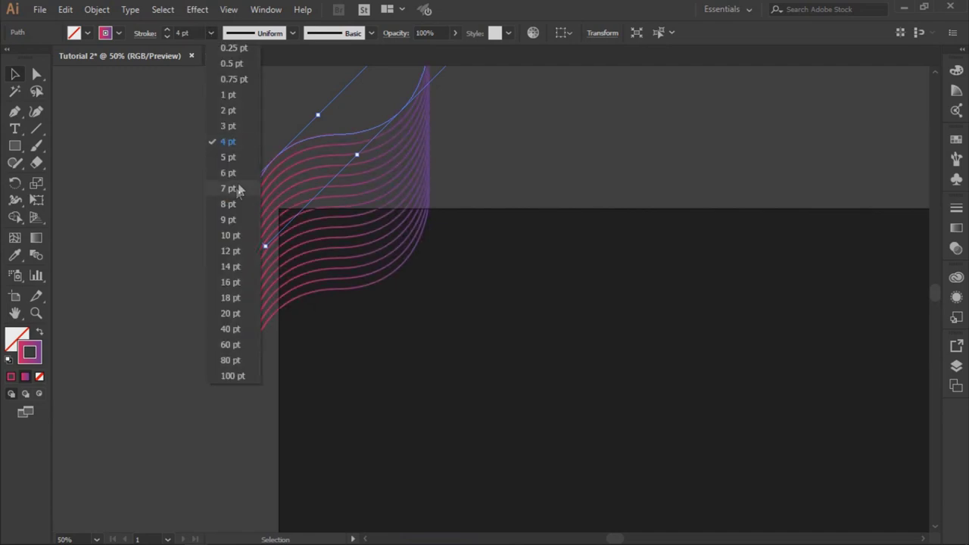
pyautogui.click(236, 194)
pyautogui.click(562, 354)
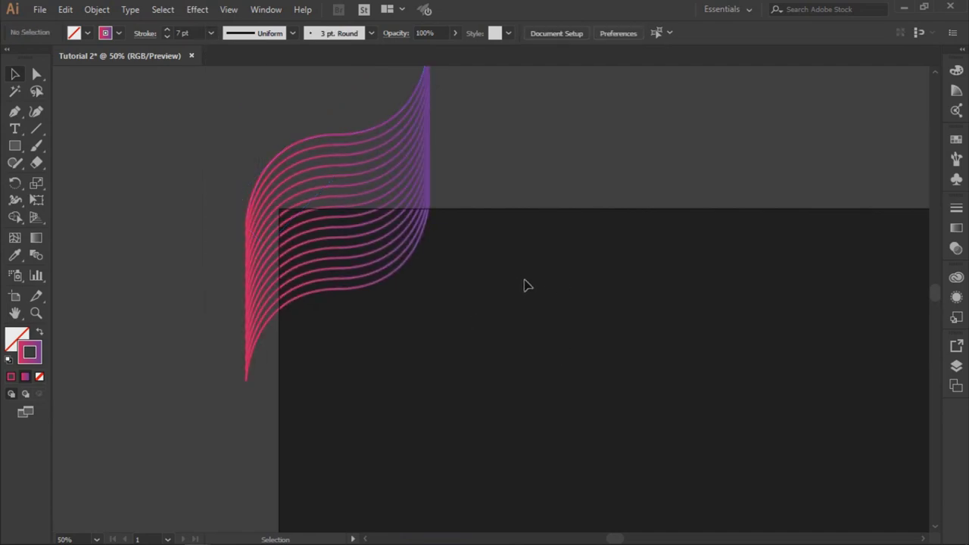
# Draw a second S-shaped wave path with three anchor points on the dark artboard, ending at about X 1299 pt, Y 307 pt.
pyautogui.press('space')
pyautogui.moveTo(504, 288); pyautogui.dragTo(335, 252)
pyautogui.press('p')
pyautogui.click(348, 372)
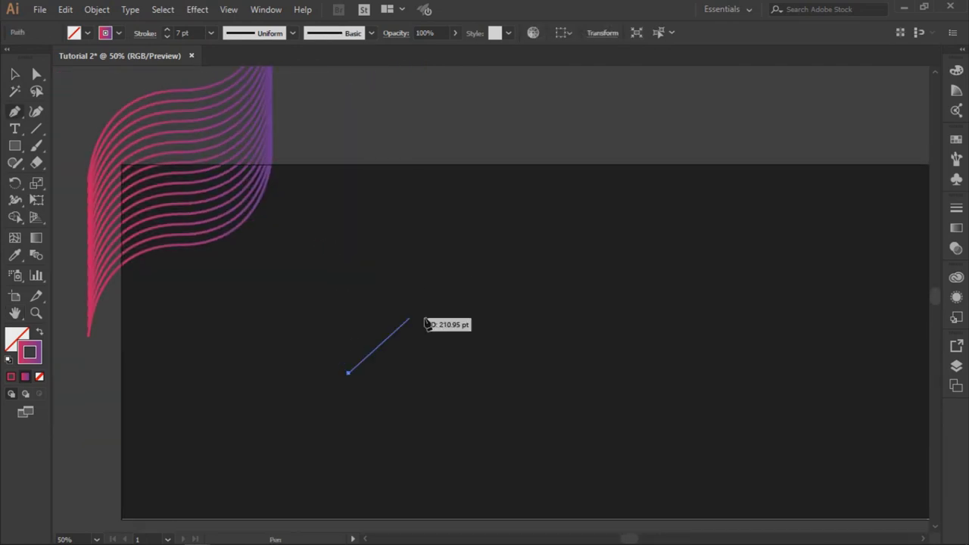
pyautogui.moveTo(462, 322); pyautogui.dragTo(553, 342)
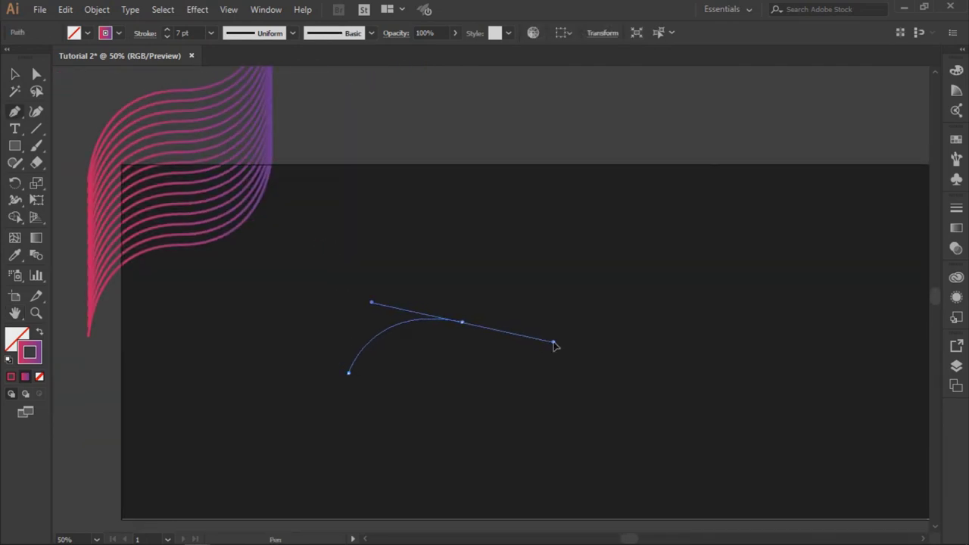
pyautogui.click(583, 274)
pyautogui.press('v')
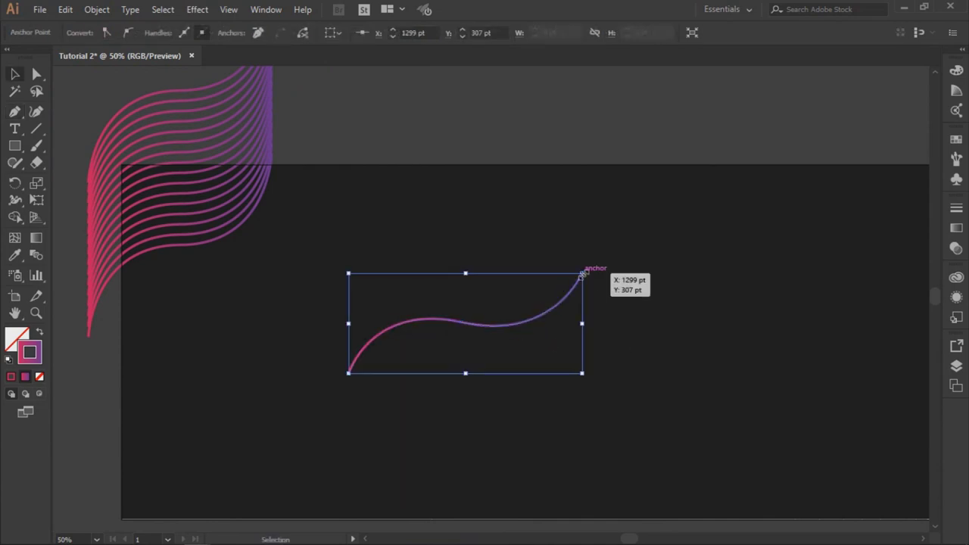
# Reapply the last Transform effect to the new wave and move the pattern to the lower-right corner of the artboard.
pyautogui.click(199, 9)
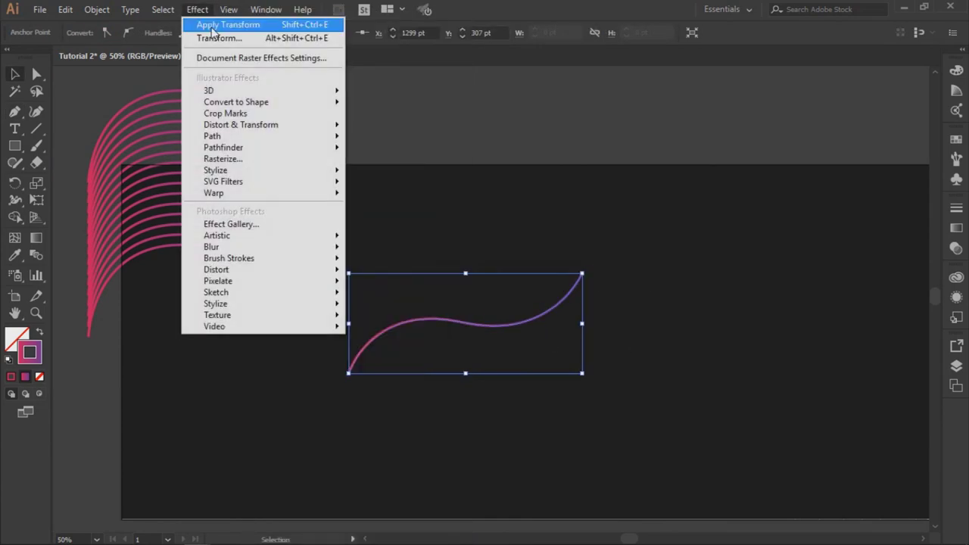
pyautogui.click(219, 26)
pyautogui.press('space')
pyautogui.moveTo(677, 366); pyautogui.dragTo(386, 227)
pyautogui.moveTo(244, 177); pyautogui.dragTo(859, 316)
pyautogui.click(799, 251)
pyautogui.click(753, 288)
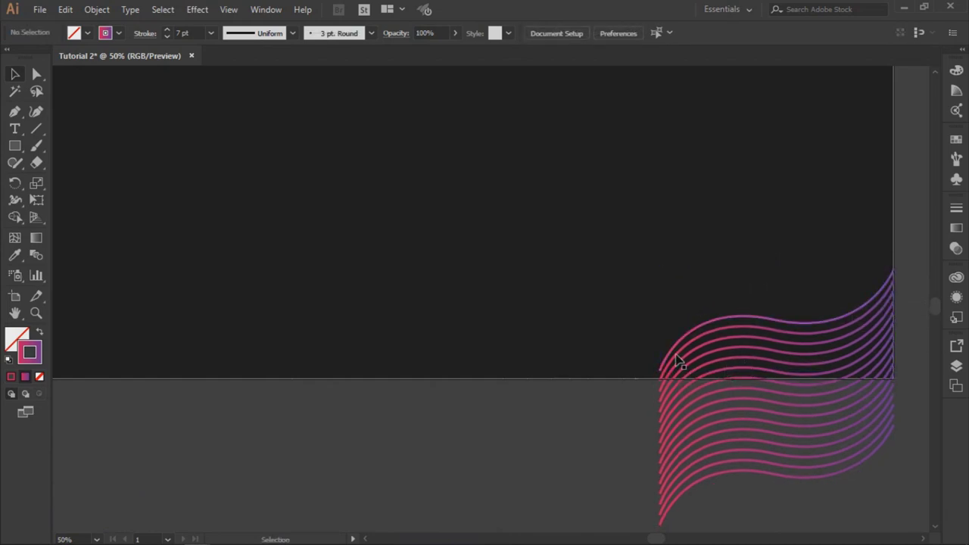
# Rotate the lower wave pattern counterclockwise and shift it so it overhangs the artboard's right edge.
pyautogui.moveTo(649, 320); pyautogui.dragTo(685, 399)
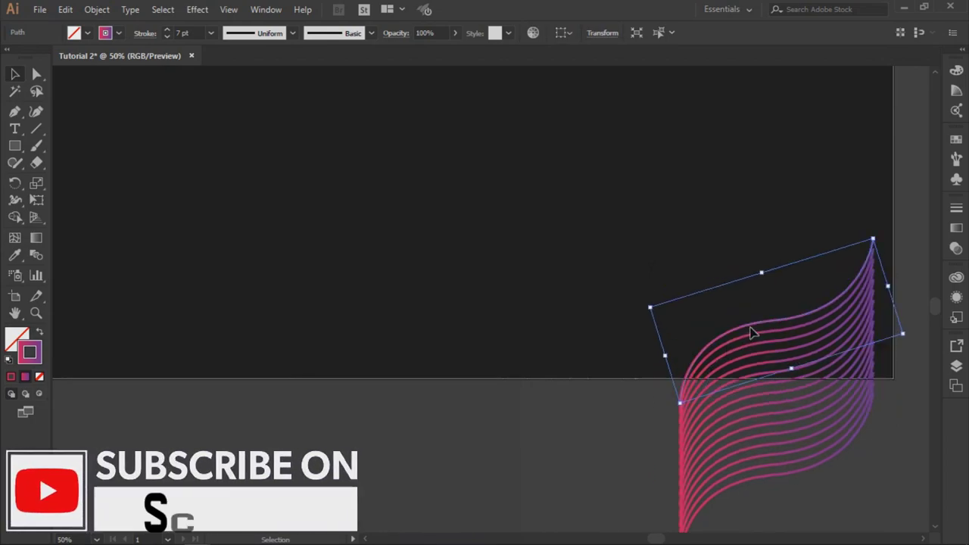
pyautogui.moveTo(757, 330); pyautogui.dragTo(821, 329)
pyautogui.click(622, 297)
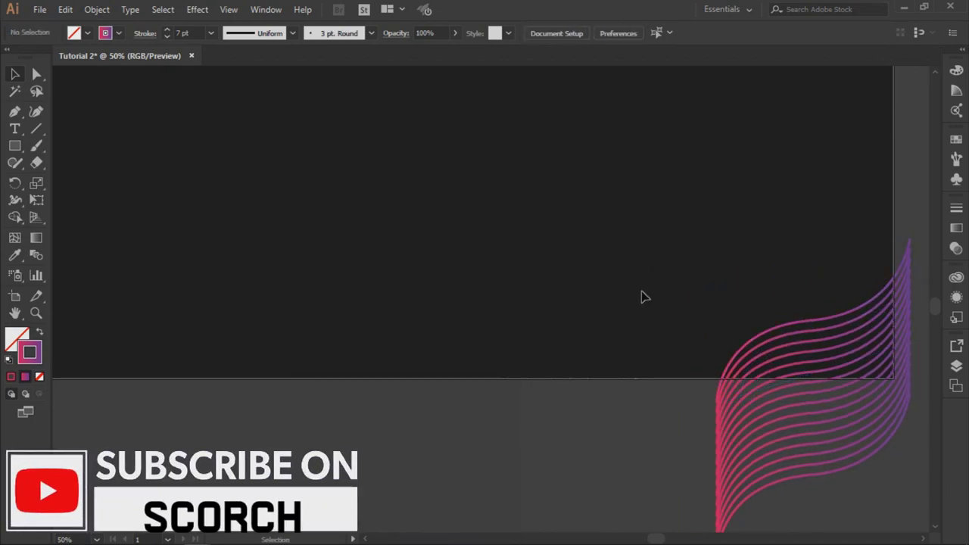
# Add the point text "red" near the middle of the artboard and set its font size to 72 pt.
pyautogui.press('h')
pyautogui.moveTo(651, 227); pyautogui.dragTo(384, 309)
pyautogui.moveTo(615, 266); pyautogui.dragTo(901, 311)
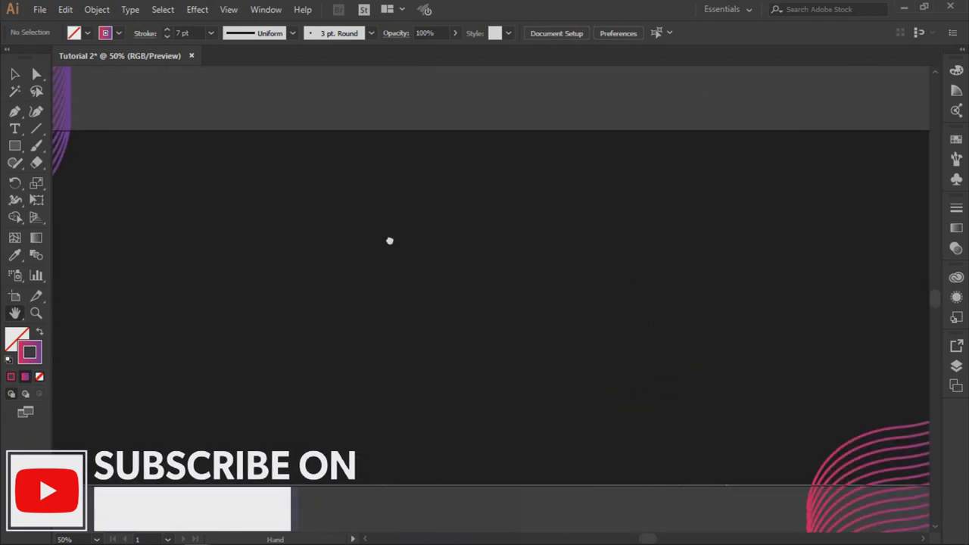
pyautogui.moveTo(389, 240); pyautogui.dragTo(501, 190)
pyautogui.press('t')
pyautogui.press('t')
pyautogui.click(400, 277)
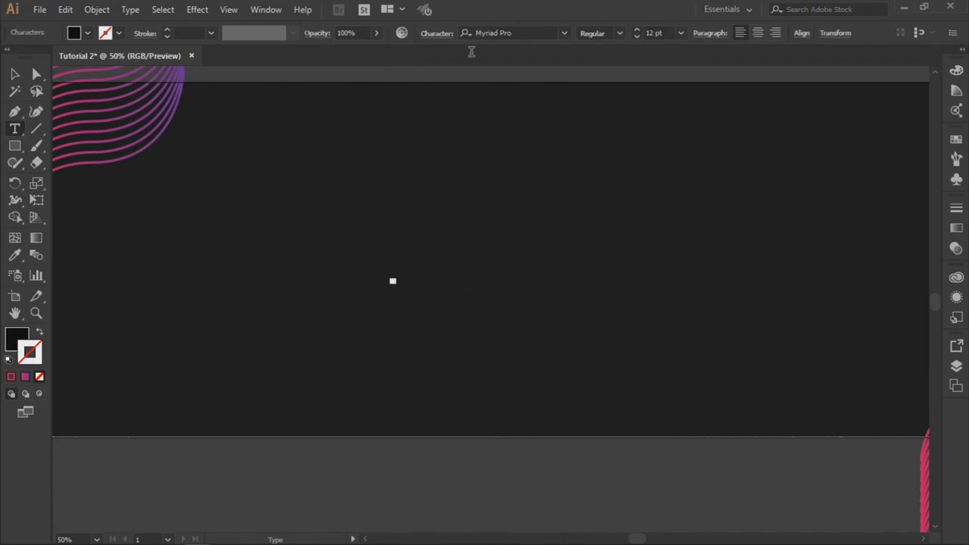
pyautogui.click(680, 33)
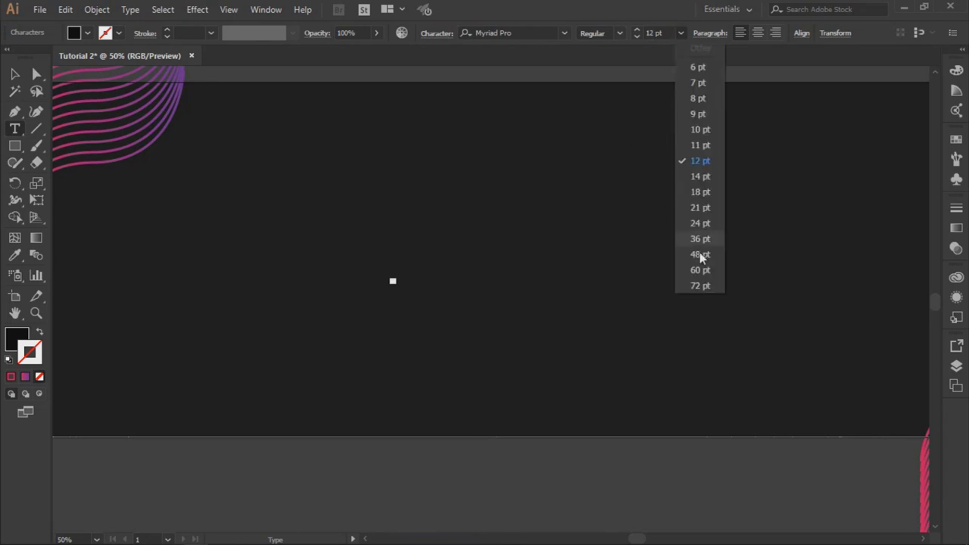
pyautogui.click(698, 286)
# Set the font of the "red" text to Arame Bold.
pyautogui.click(494, 33)
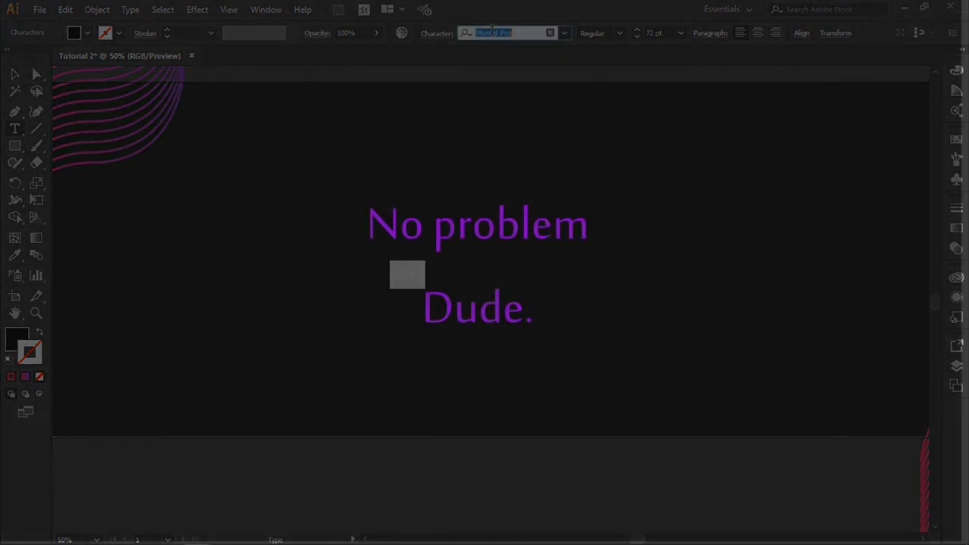
pyautogui.write('ara')
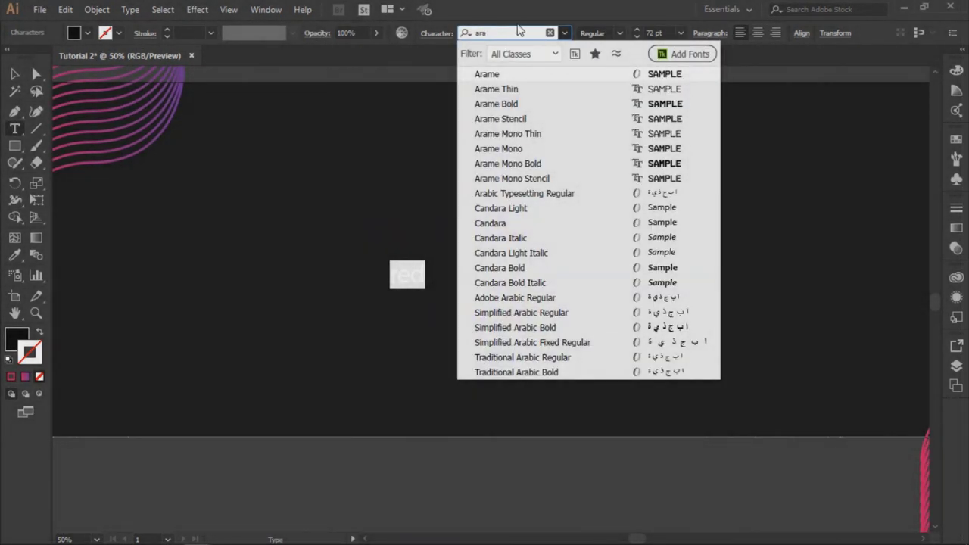
pyautogui.click(514, 105)
pyautogui.click(427, 279)
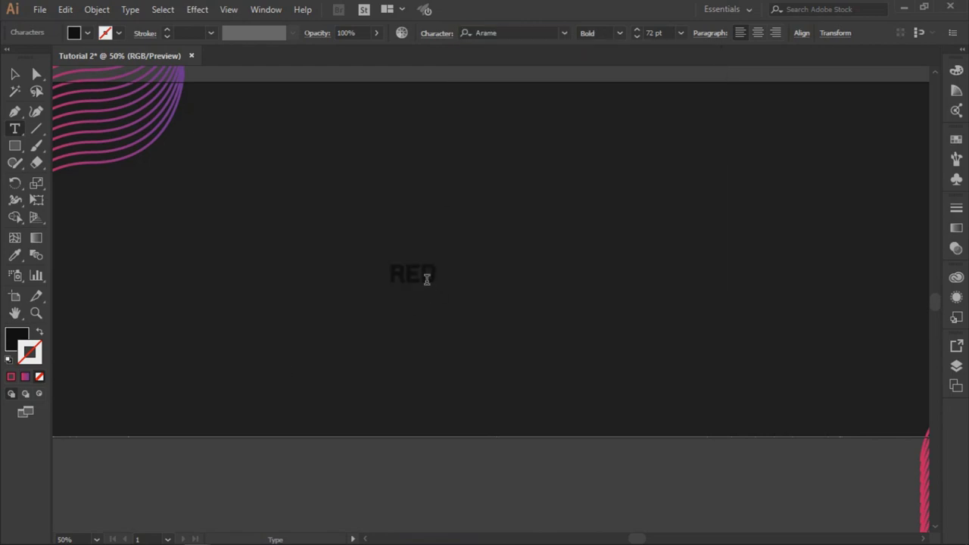
# Change the text to SCORCH above RED on two lines and center-align the paragraph.
pyautogui.doubleClick(408, 275)
pyautogui.write('SCORCH')
pyautogui.moveTo(390, 273); pyautogui.dragTo(442, 293)
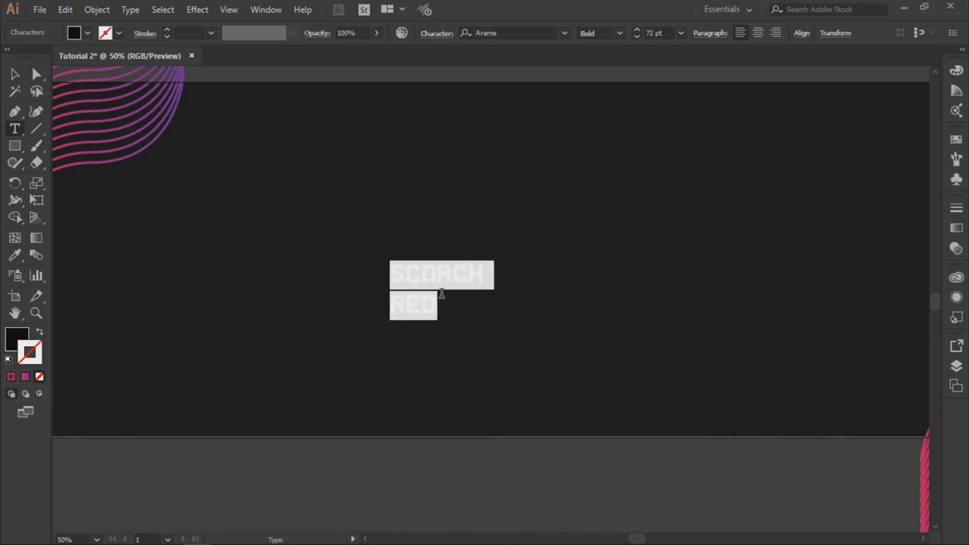
pyautogui.click(757, 32)
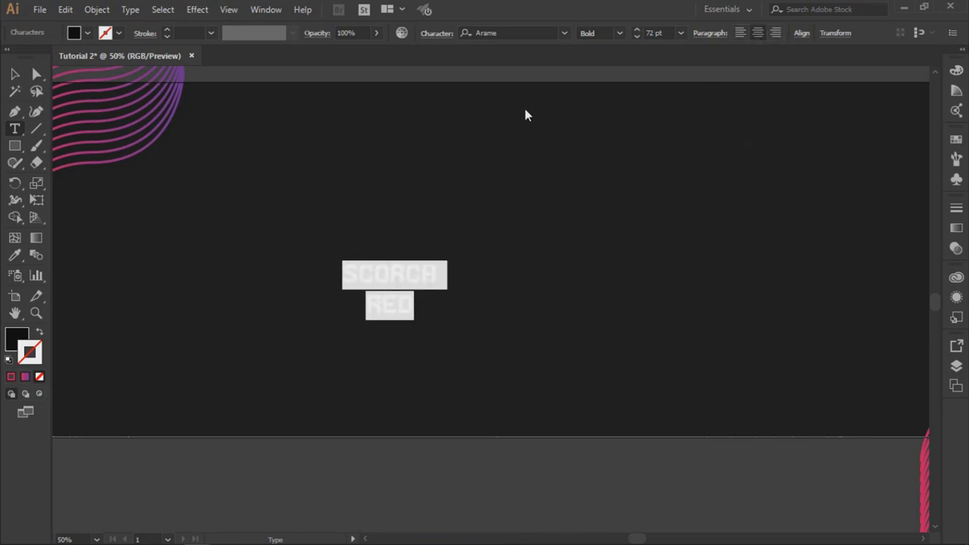
# Try the pink-to-purple gradient as the SCORCH RED text's stroke, then remove the stroke.
pyautogui.click(25, 376)
pyautogui.click(914, 203)
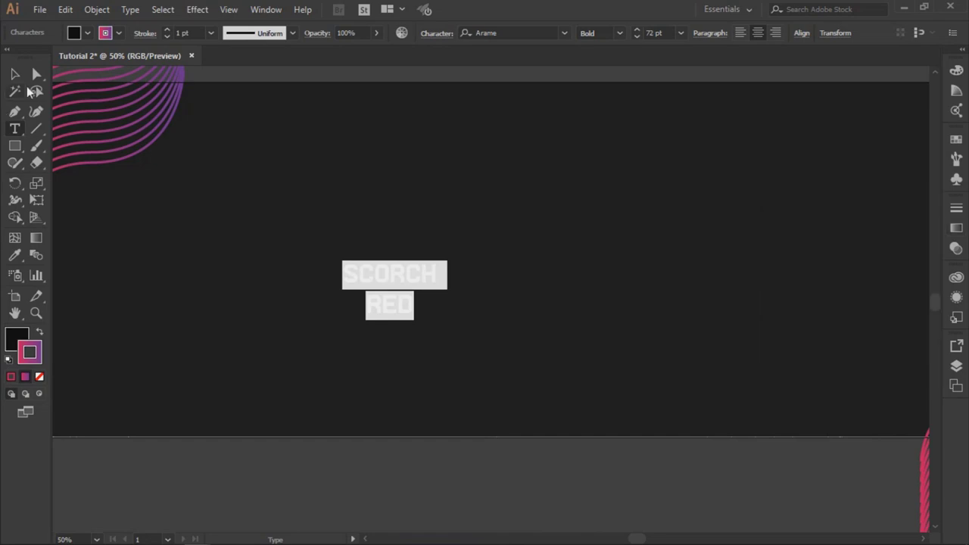
pyautogui.press('Escape')
pyautogui.click(664, 334)
pyautogui.click(333, 303)
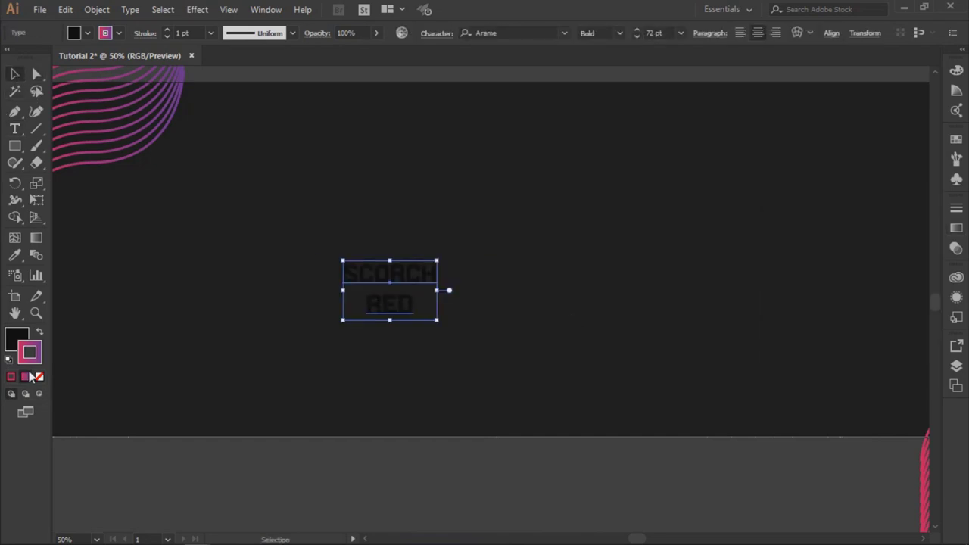
pyautogui.click(39, 376)
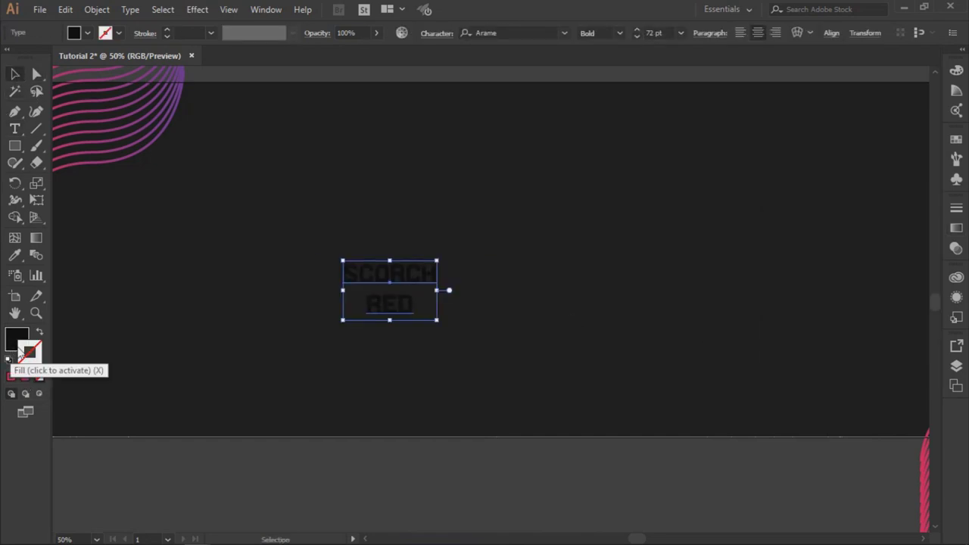
# Try filling the SCORCH RED text with the pink-to-purple gradient and check its layer and fill swatches.
pyautogui.click(353, 376)
pyautogui.moveTo(420, 375); pyautogui.dragTo(331, 224)
pyautogui.click(956, 367)
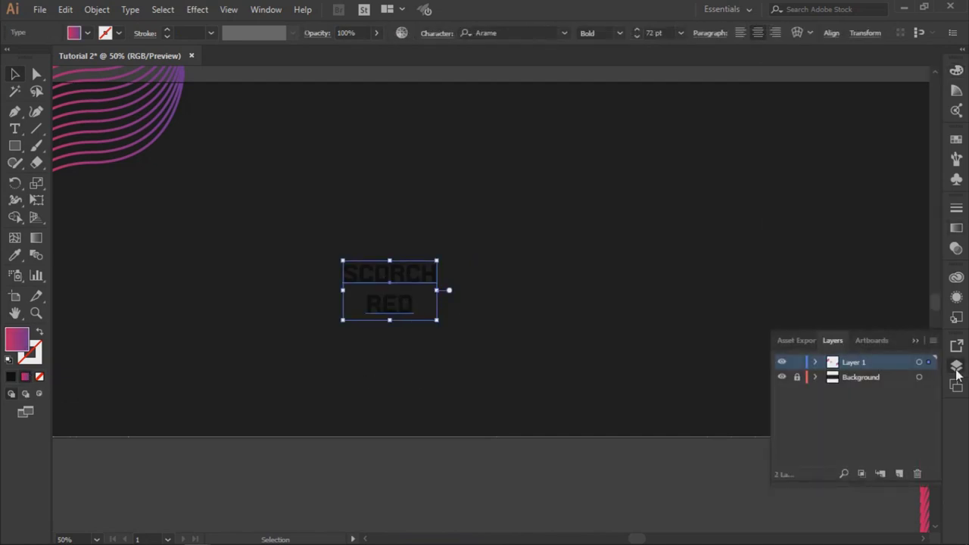
pyautogui.click(540, 205)
pyautogui.rightClick(393, 274)
pyautogui.click(372, 268)
pyautogui.click(79, 38)
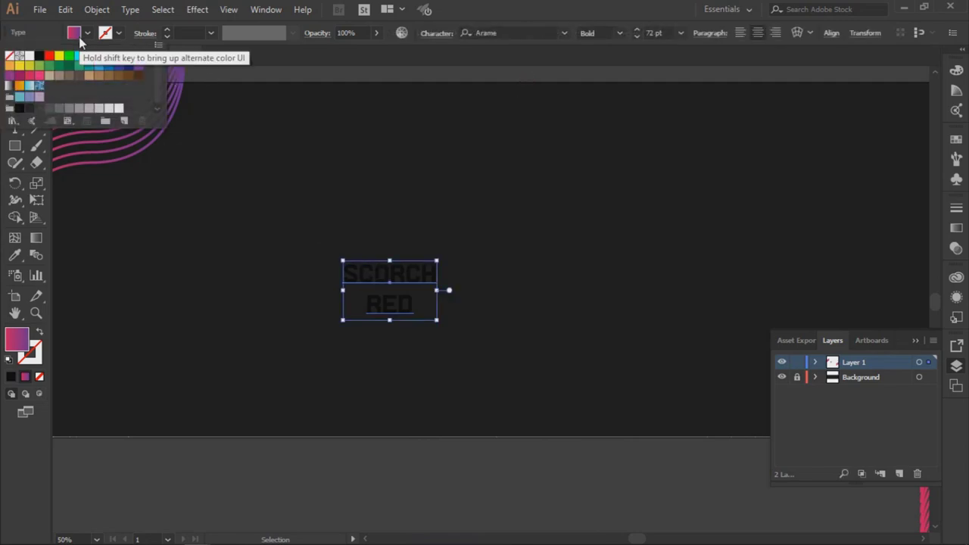
pyautogui.click(80, 38)
pyautogui.click(480, 151)
pyautogui.click(383, 269)
pyautogui.click(382, 274)
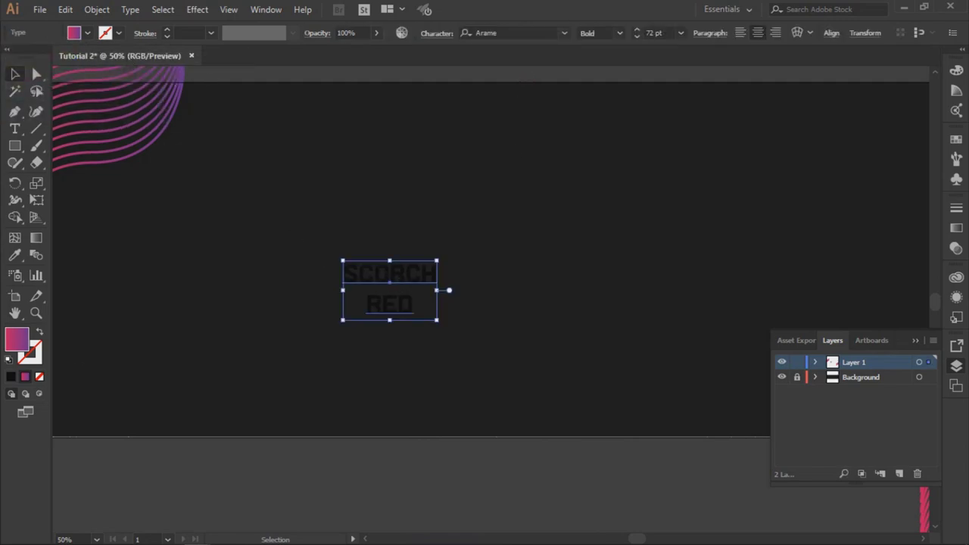
# Switch the text's fill between solid color, none and gradient, ending on solid black.
pyautogui.click(10, 379)
pyautogui.click(39, 377)
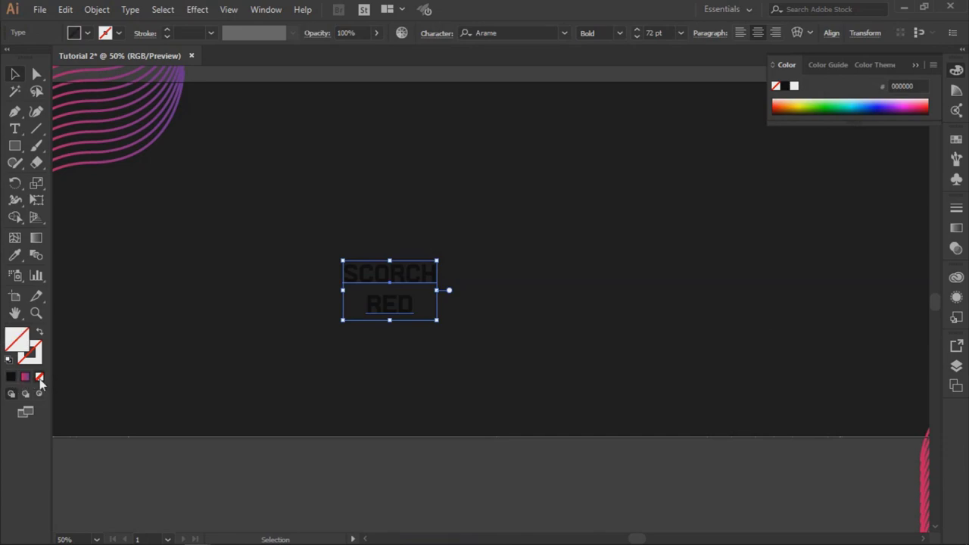
pyautogui.click(12, 378)
pyautogui.click(25, 376)
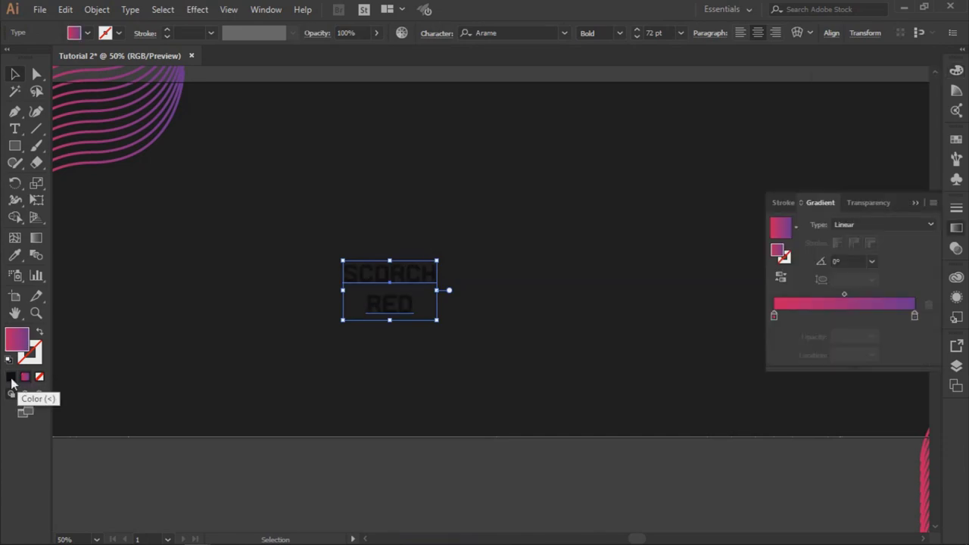
pyautogui.click(10, 377)
# Set the SCORCH RED text's fill to light gray D8D8D8 and deselect it.
pyautogui.doubleClick(17, 344)
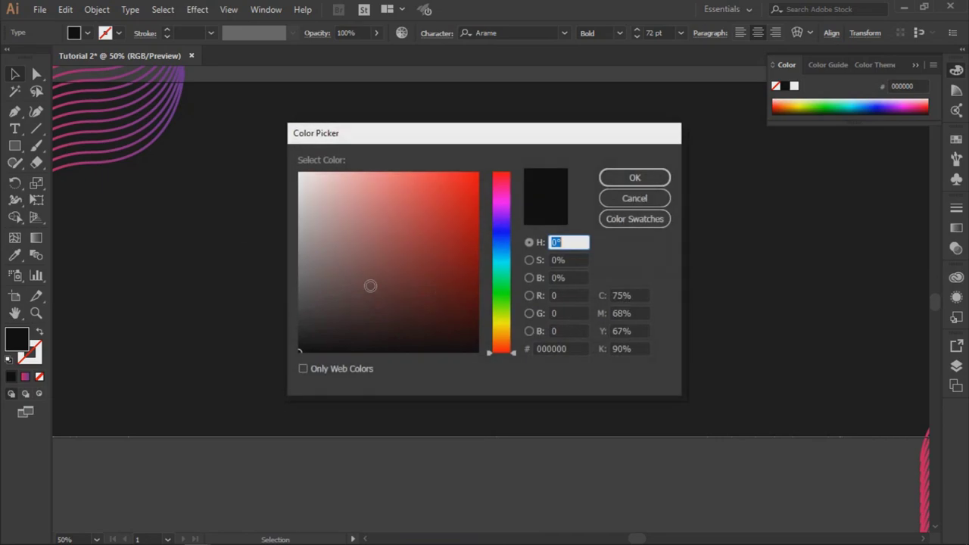
pyautogui.click(298, 199)
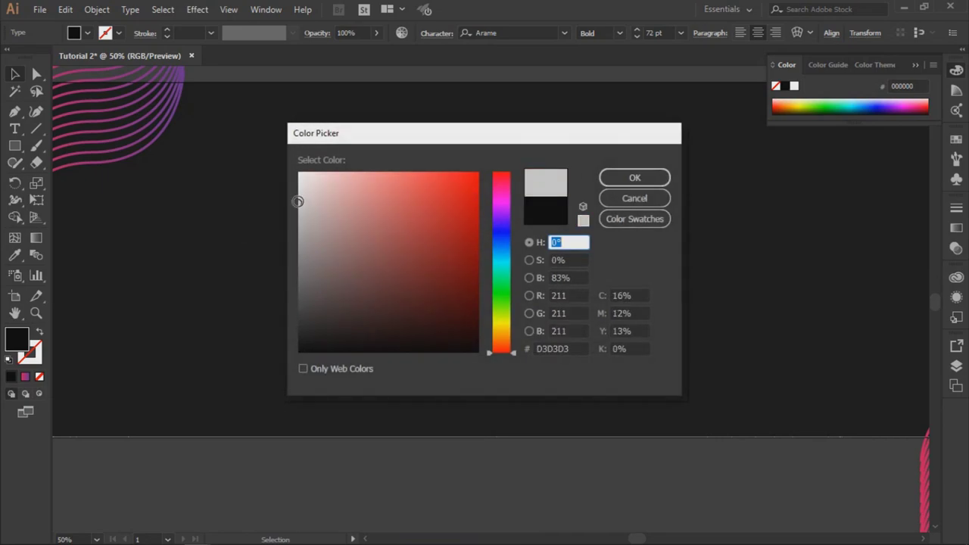
pyautogui.click(643, 177)
pyautogui.click(502, 313)
# Move the SCORCH RED text toward the artboard's center and place a duplicate slightly below the original.
pyautogui.moveTo(434, 278); pyautogui.dragTo(483, 223)
pyautogui.click(530, 318)
pyautogui.moveTo(449, 266); pyautogui.dragTo(450, 275)
pyautogui.click(488, 313)
# Reposition the duplicate text so it almost overlaps the original, leaving a small vertical offset.
pyautogui.press('z')
pyautogui.click(452, 258)
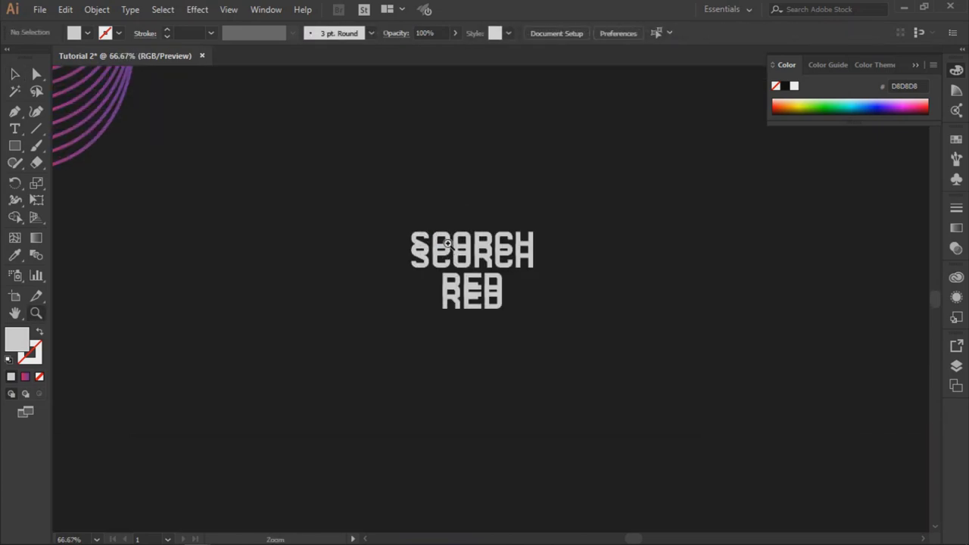
pyautogui.click(446, 246)
pyautogui.press('v')
pyautogui.moveTo(467, 322); pyautogui.dragTo(459, 296)
pyautogui.click(459, 255)
pyautogui.click(390, 330)
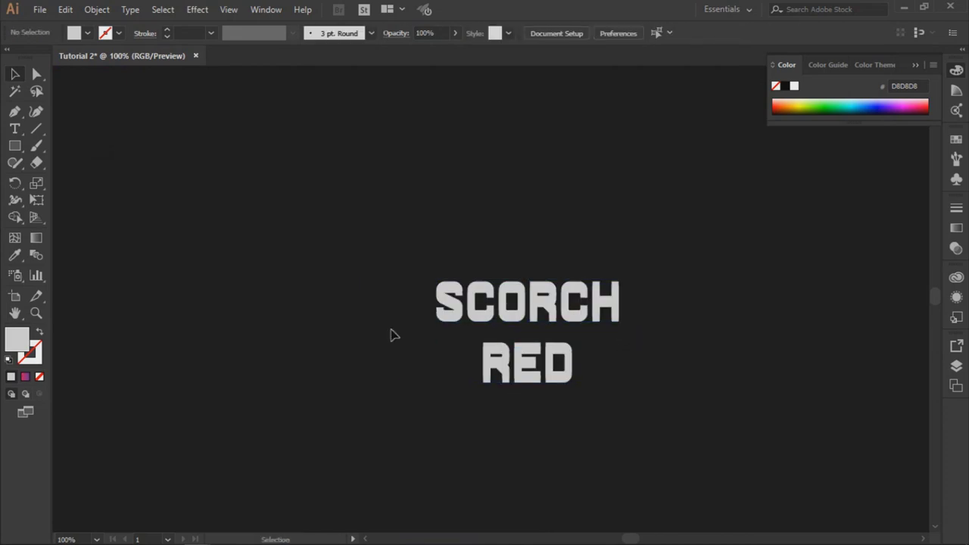
# Set the fill of the front text copy to dark gray 565656 and deselect it.
pyautogui.click(480, 316)
pyautogui.doubleClick(26, 344)
pyautogui.moveTo(330, 234); pyautogui.dragTo(295, 291)
pyautogui.click(633, 180)
pyautogui.click(634, 179)
pyautogui.click(726, 268)
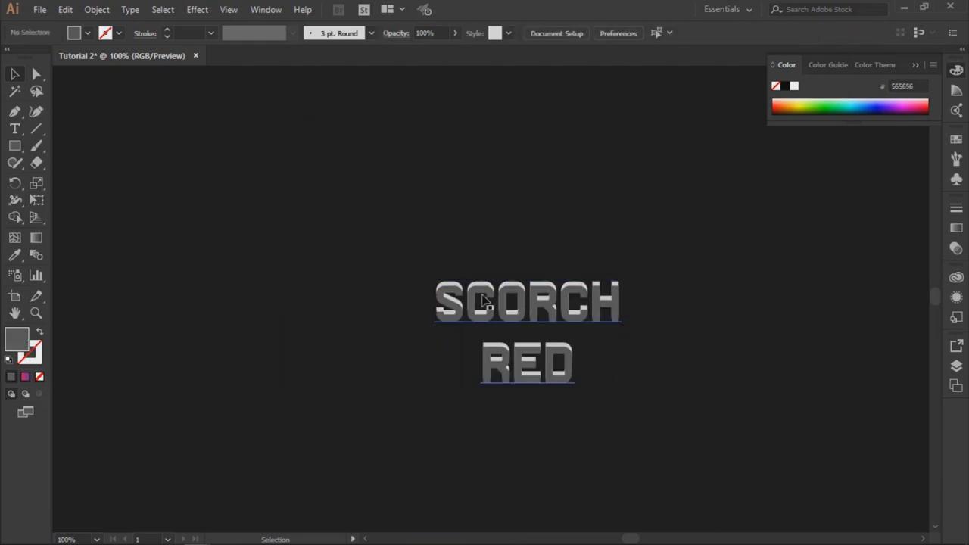
# Send the dark gray text copy to the back so it forms a shadow beneath the light gray text.
pyautogui.click(458, 320)
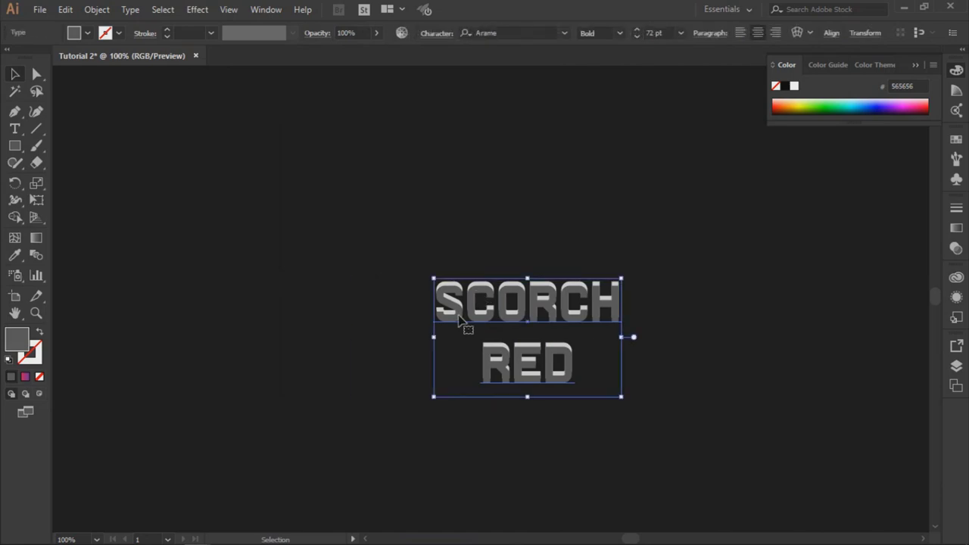
pyautogui.press('a')
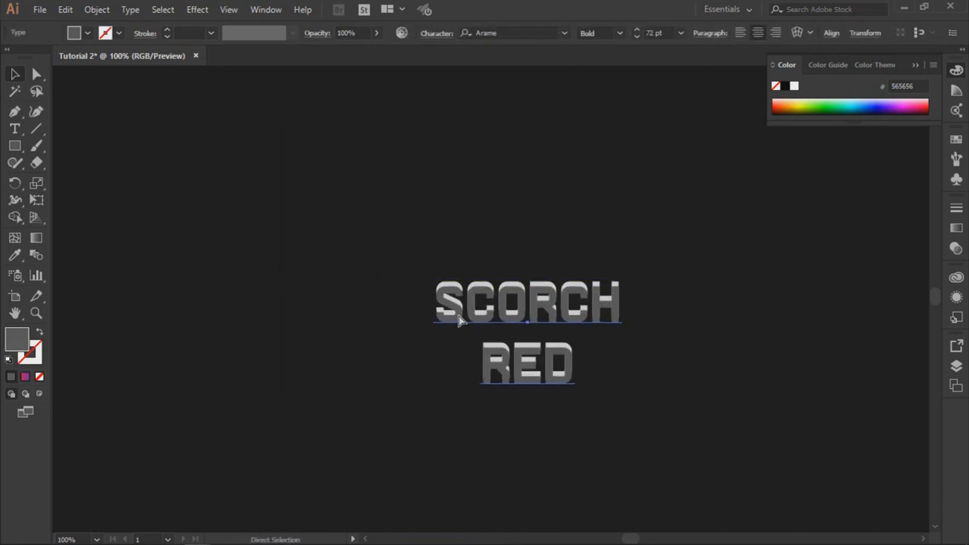
pyautogui.press('v')
pyautogui.rightClick(459, 315)
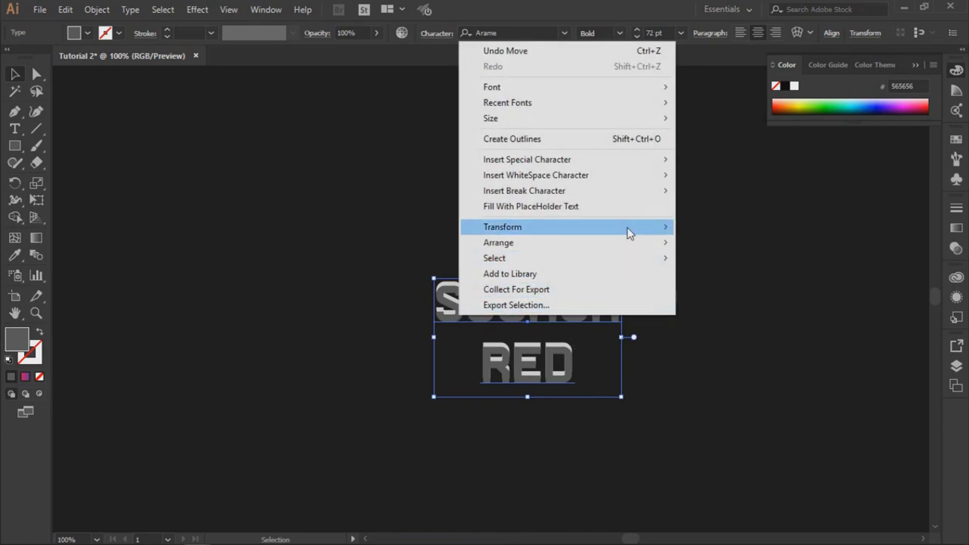
pyautogui.moveTo(590, 244)
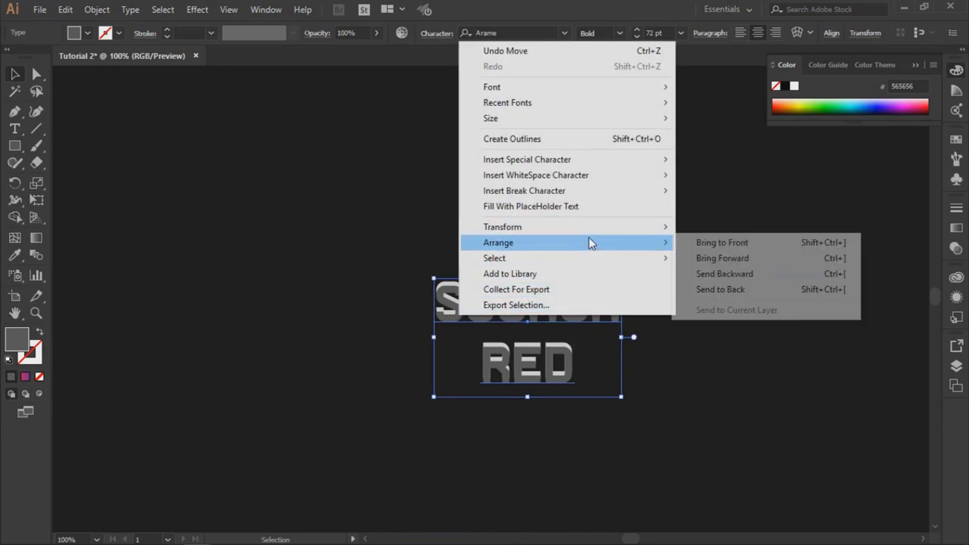
pyautogui.click(780, 294)
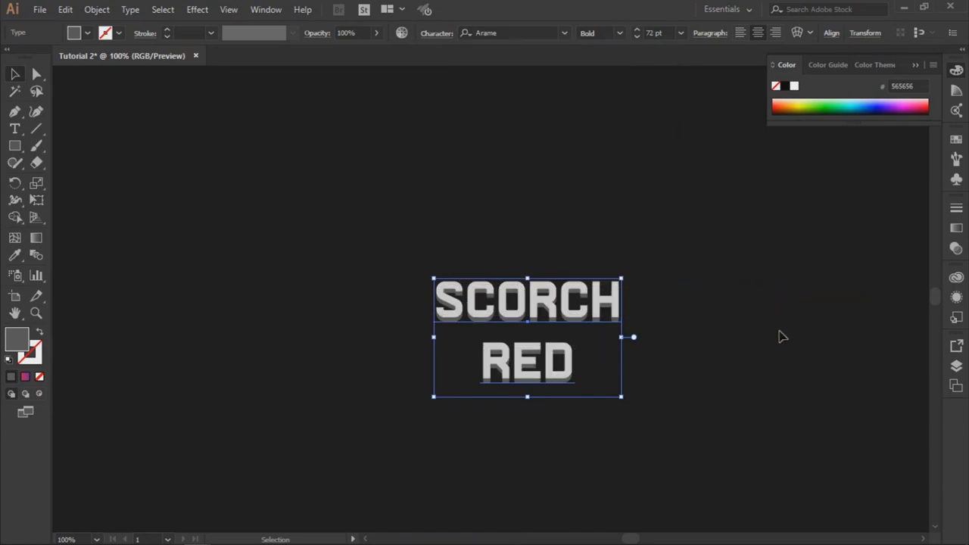
pyautogui.click(782, 336)
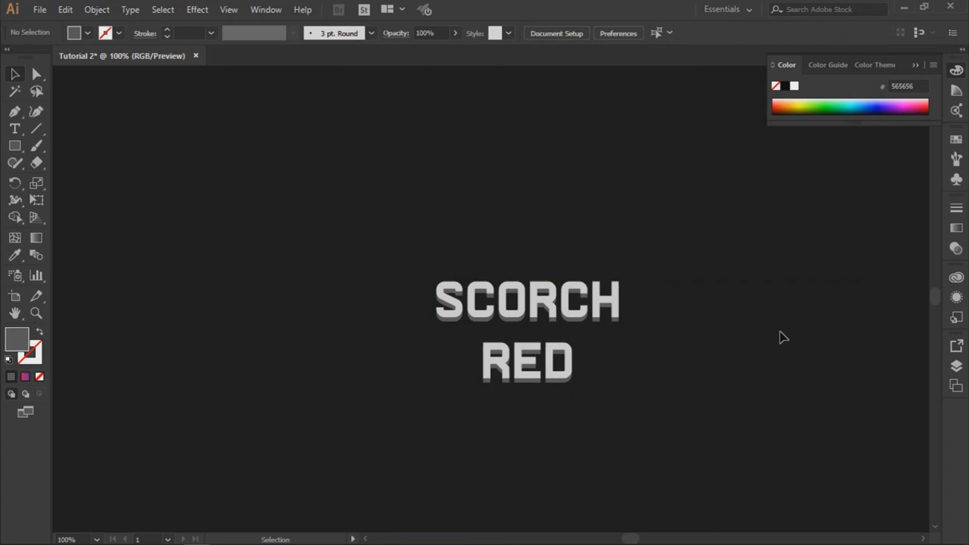
pyautogui.press('z')
pyautogui.keyDown('alt'); pyautogui.click(765, 356); pyautogui.keyUp('alt')
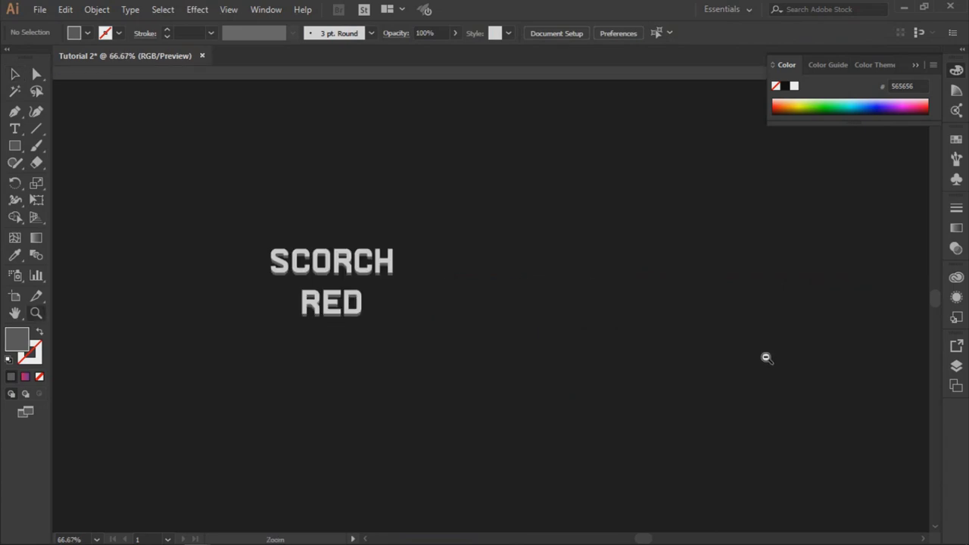
pyautogui.keyDown('alt'); pyautogui.click(673, 344); pyautogui.keyUp('alt')
pyautogui.press('h')
pyautogui.moveTo(325, 296); pyautogui.dragTo(399, 260)
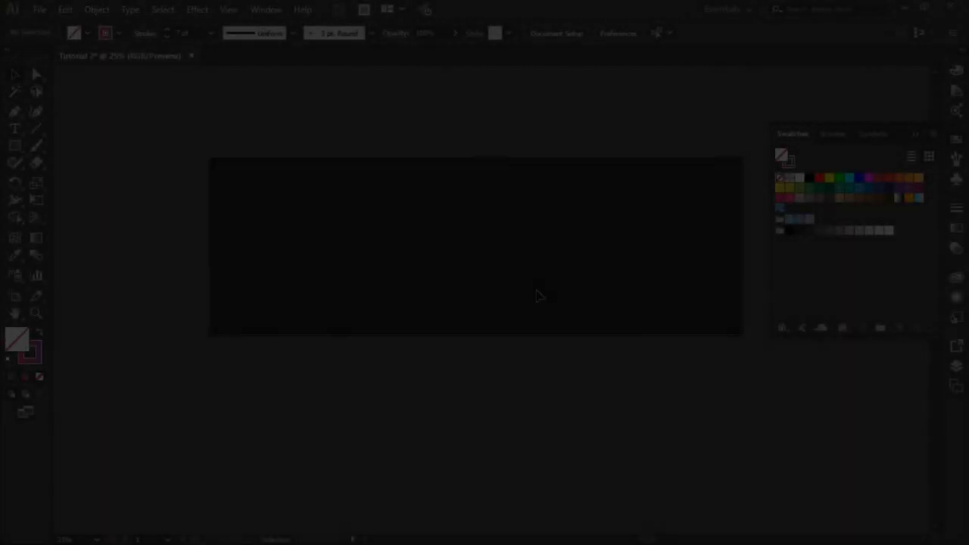
# Draw a square about 137 pt wide on the empty canvas to the left of the artboard.
pyautogui.press('z')
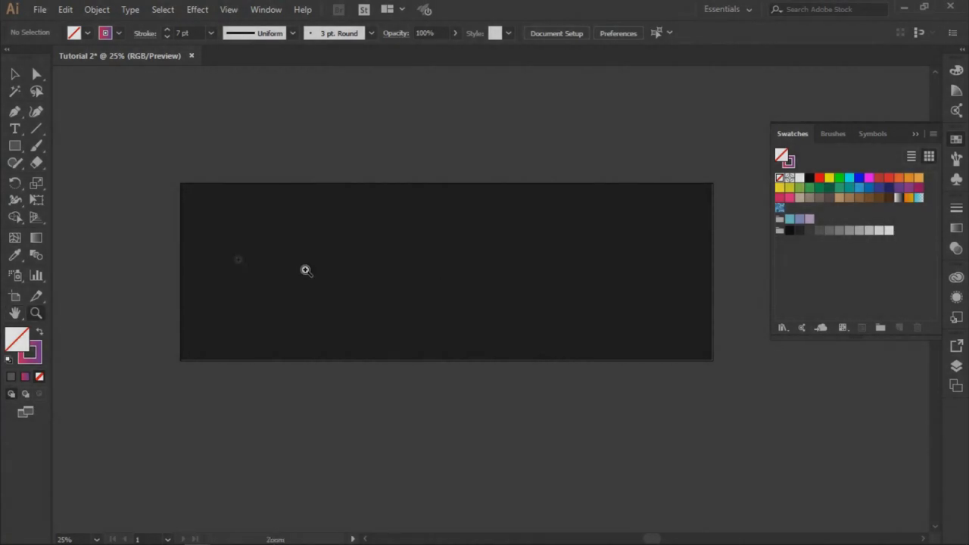
pyautogui.click(265, 257)
pyautogui.click(264, 255)
pyautogui.click(955, 365)
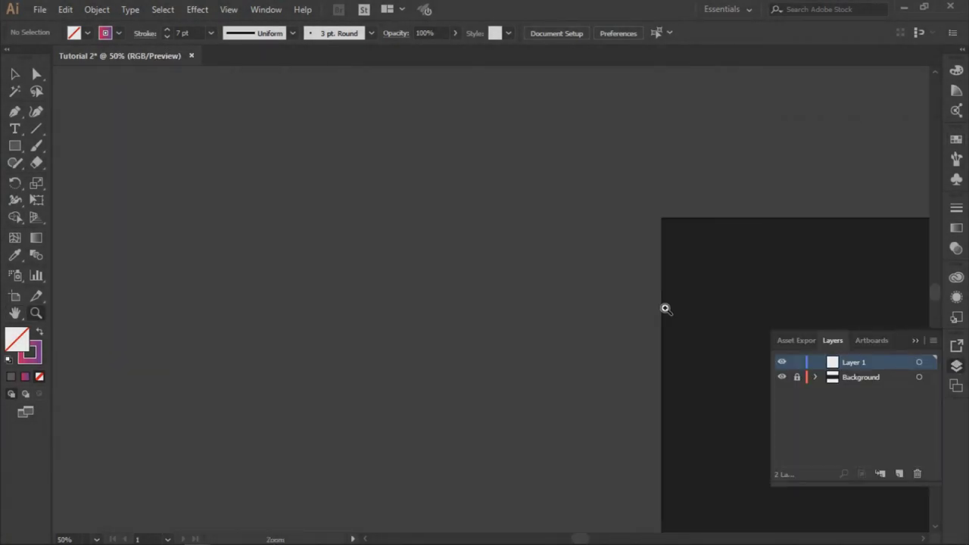
pyautogui.click(960, 367)
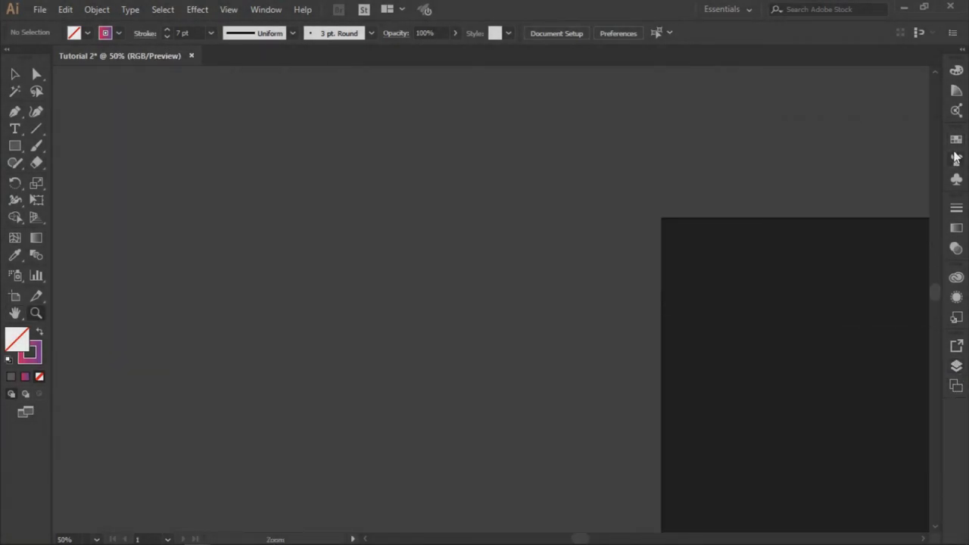
pyautogui.click(955, 155)
pyautogui.click(955, 141)
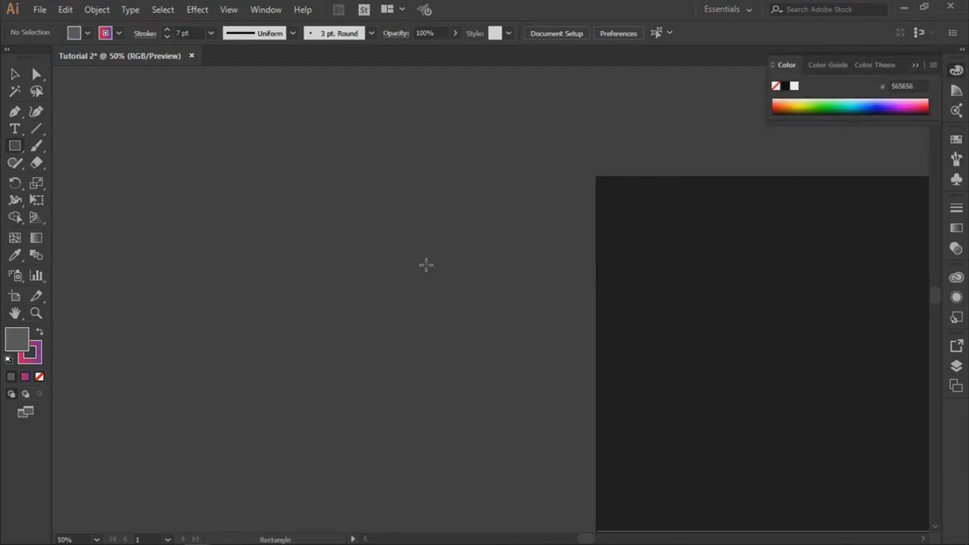
pyautogui.moveTo(324, 212)
pyautogui.mouseDown()
pyautogui.moveTo(407, 288)
pyautogui.moveTo(374, 258)
pyautogui.mouseUp()
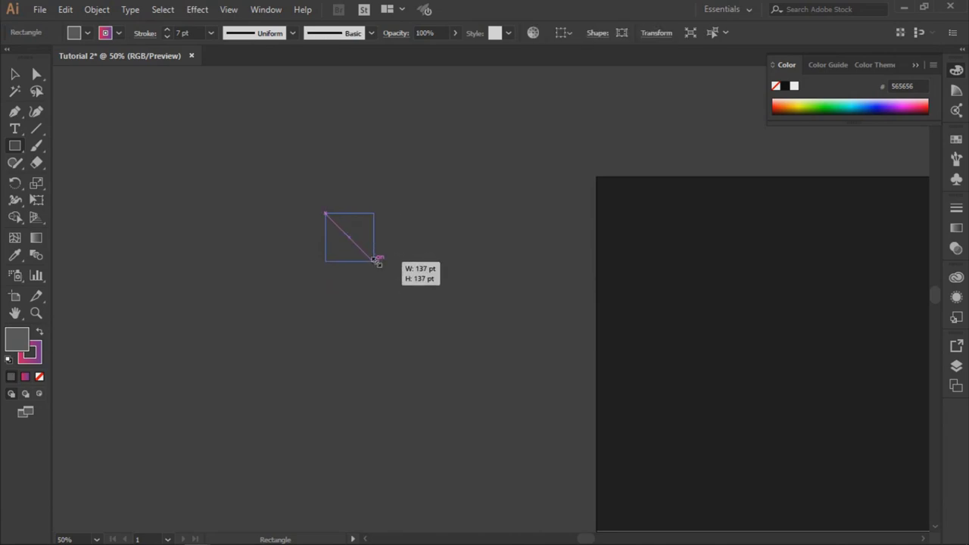
pyautogui.moveTo(376, 260); pyautogui.dragTo(376, 260)
# Remove both the stroke and the fill from the square and deselect it.
pyautogui.click(39, 376)
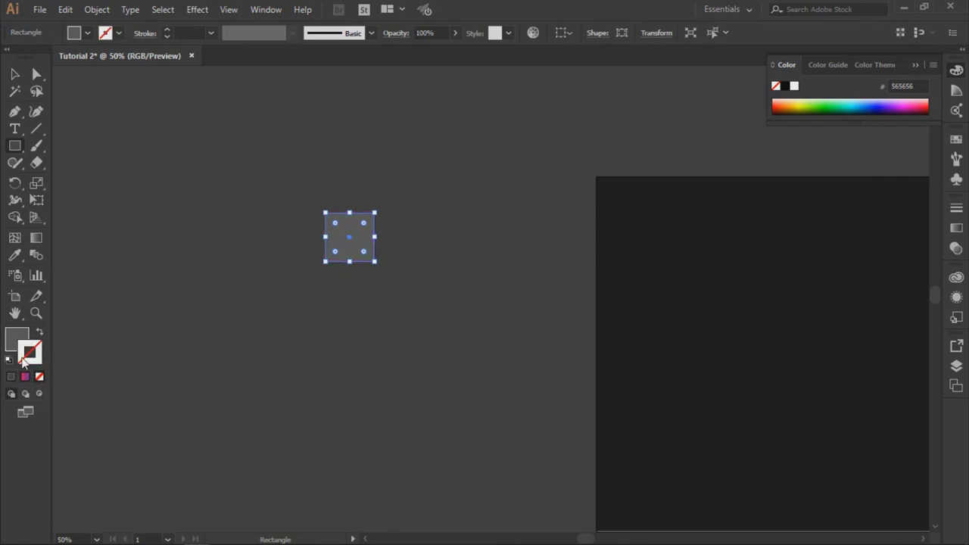
pyautogui.click(18, 341)
pyautogui.click(40, 377)
pyautogui.press('v')
pyautogui.click(382, 335)
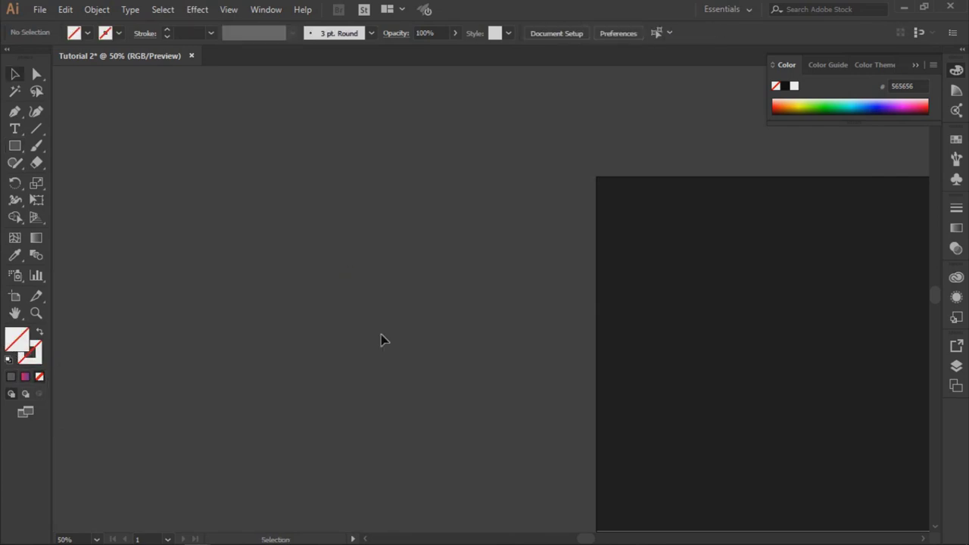
# Draw a circle about 68 pt in diameter inside the invisible square with the Ellipse tool.
pyautogui.moveTo(399, 313); pyautogui.dragTo(417, 272)
pyautogui.click(377, 270)
pyautogui.hotkey('shift', 'm')
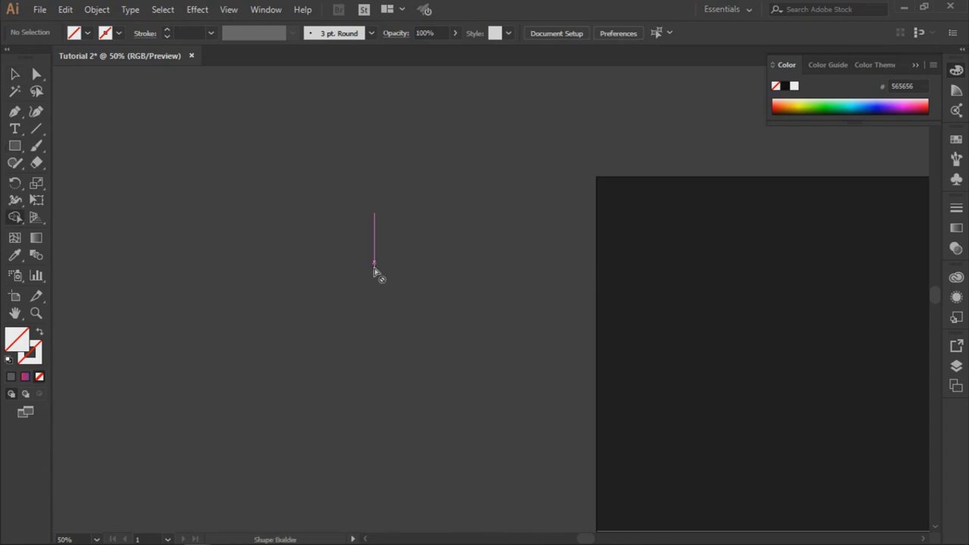
pyautogui.press('m')
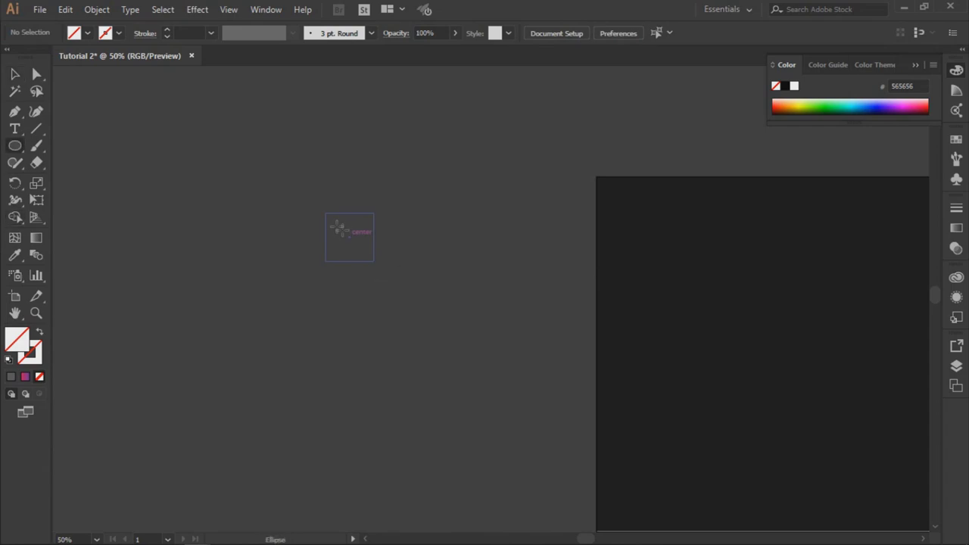
pyautogui.moveTo(334, 225); pyautogui.dragTo(362, 252)
pyautogui.press('v')
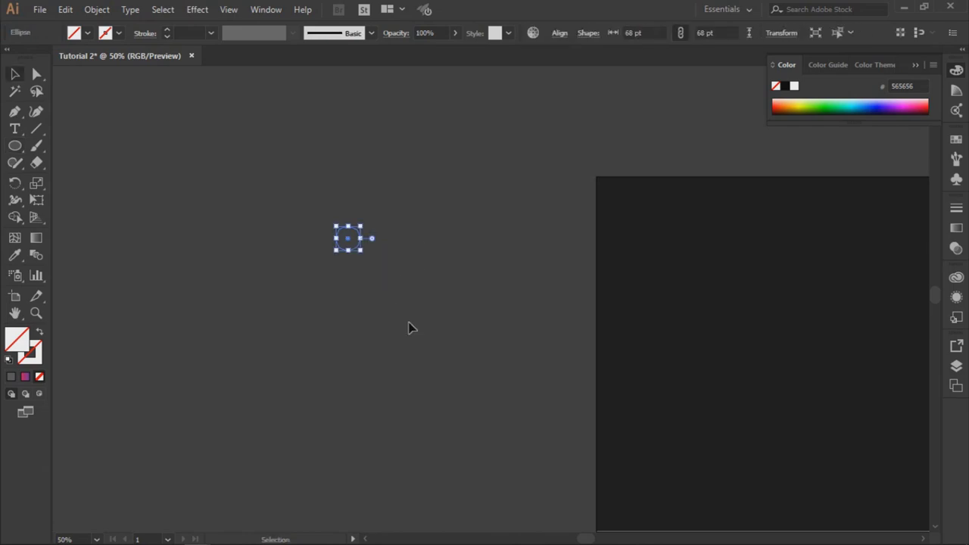
pyautogui.click(408, 323)
# Try the pink-to-purple linear gradient as the circle's fill.
pyautogui.click(351, 250)
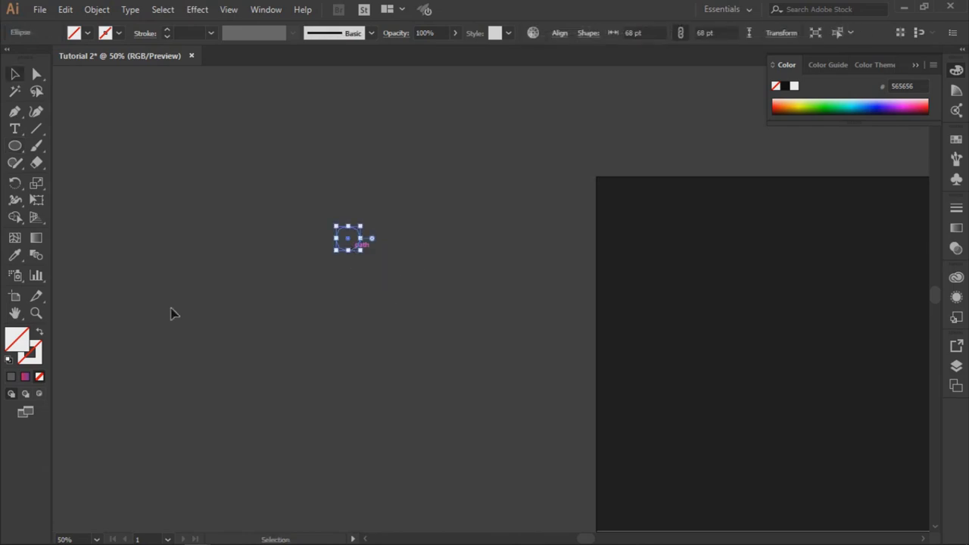
pyautogui.click(26, 379)
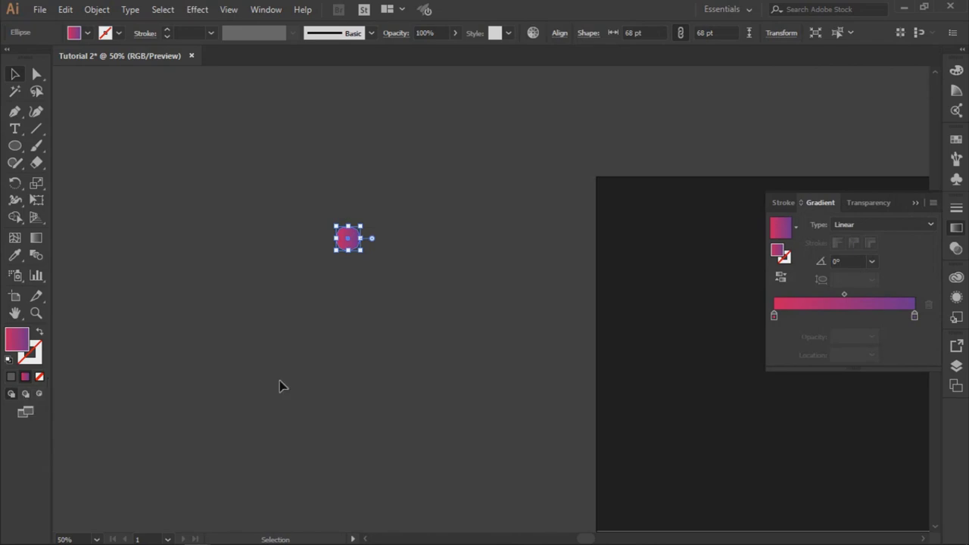
pyautogui.click(327, 372)
pyautogui.moveTo(397, 342); pyautogui.dragTo(285, 170)
# Set the circle's fill to solid gray 565656 and deselect it.
pyautogui.click(356, 246)
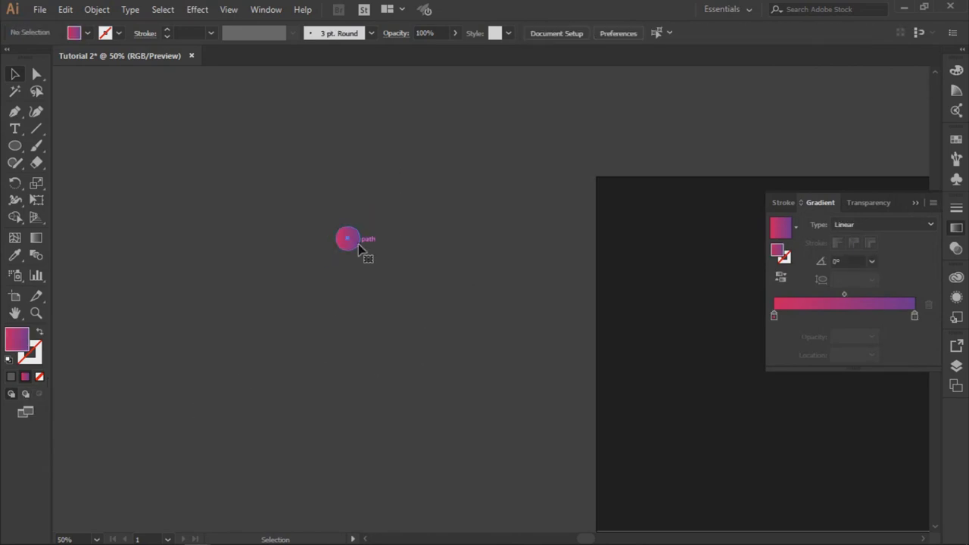
pyautogui.click(11, 378)
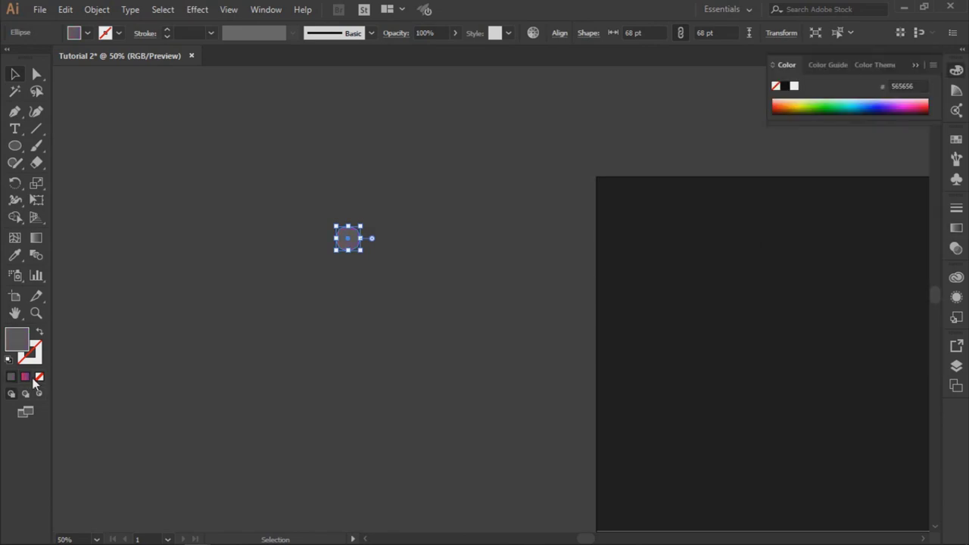
pyautogui.click(479, 350)
# Select the circle together with the square and align their centers horizontally and vertically.
pyautogui.moveTo(438, 350); pyautogui.dragTo(311, 201)
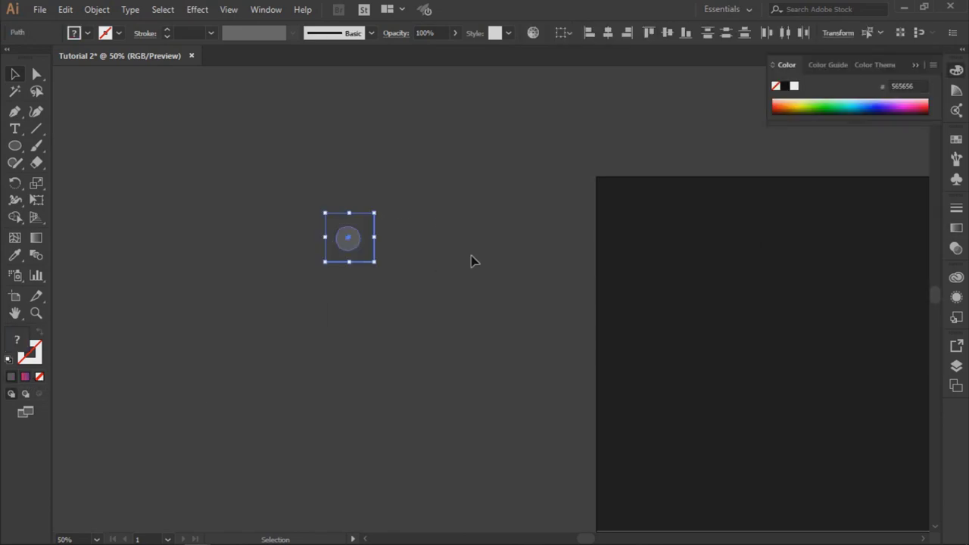
pyautogui.click(956, 350)
pyautogui.click(958, 365)
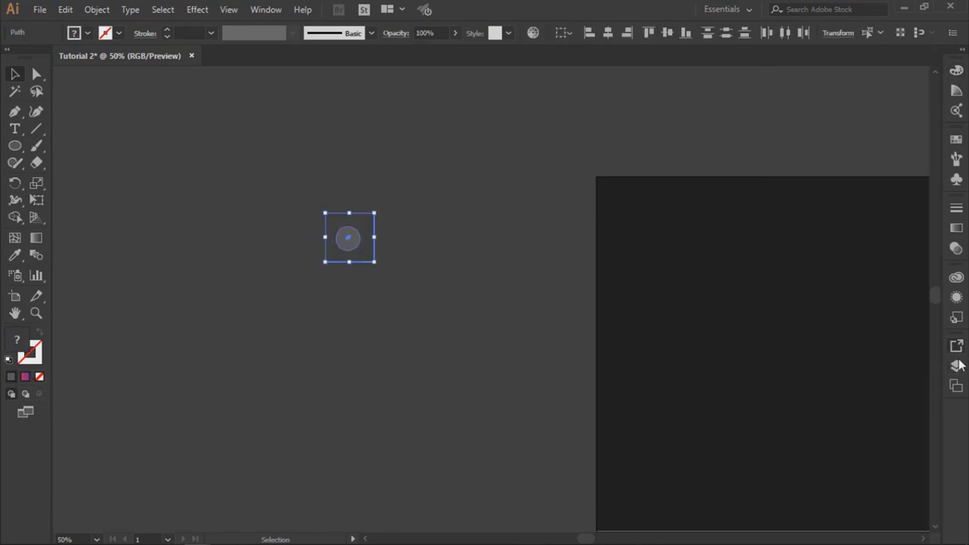
pyautogui.click(963, 320)
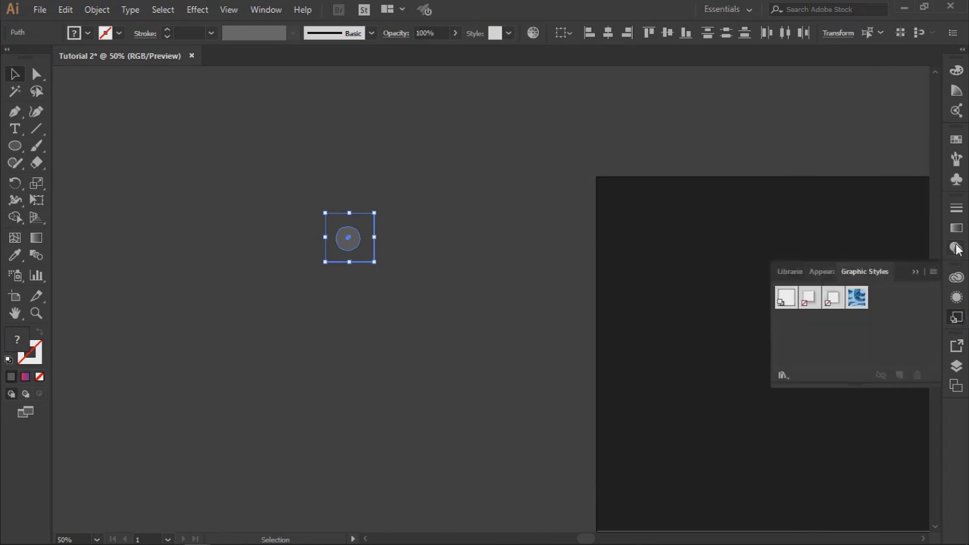
pyautogui.click(957, 214)
pyautogui.click(956, 214)
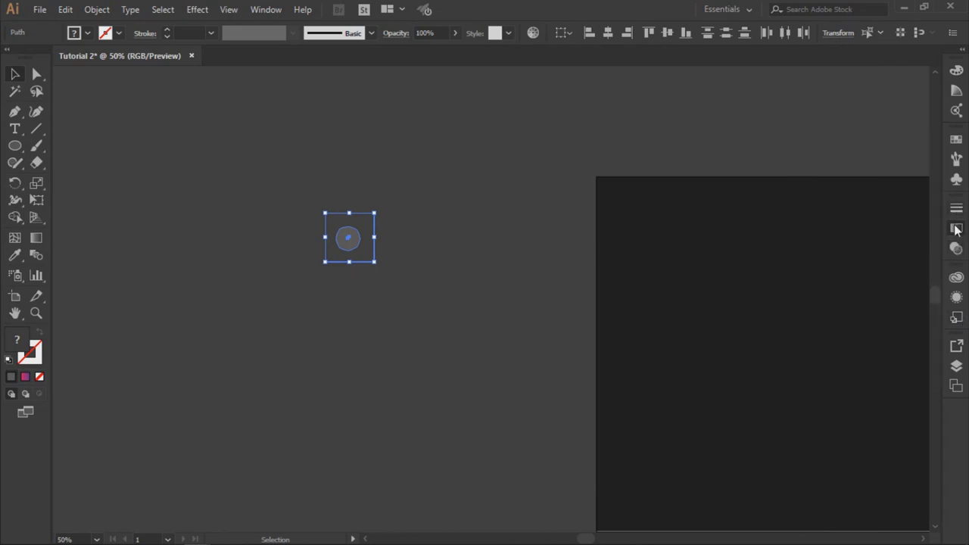
pyautogui.click(955, 231)
pyautogui.click(956, 233)
pyautogui.click(265, 9)
pyautogui.click(376, 179)
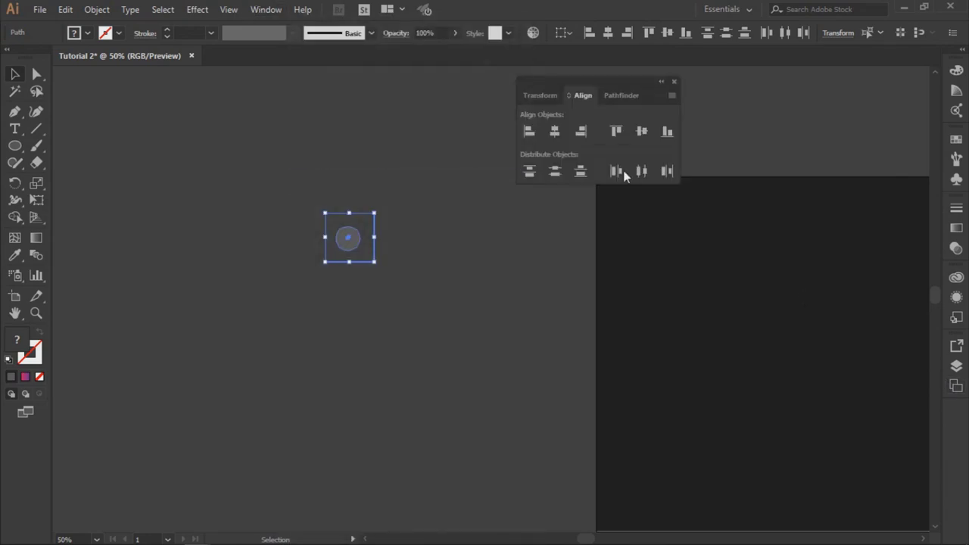
pyautogui.click(554, 131)
pyautogui.click(640, 132)
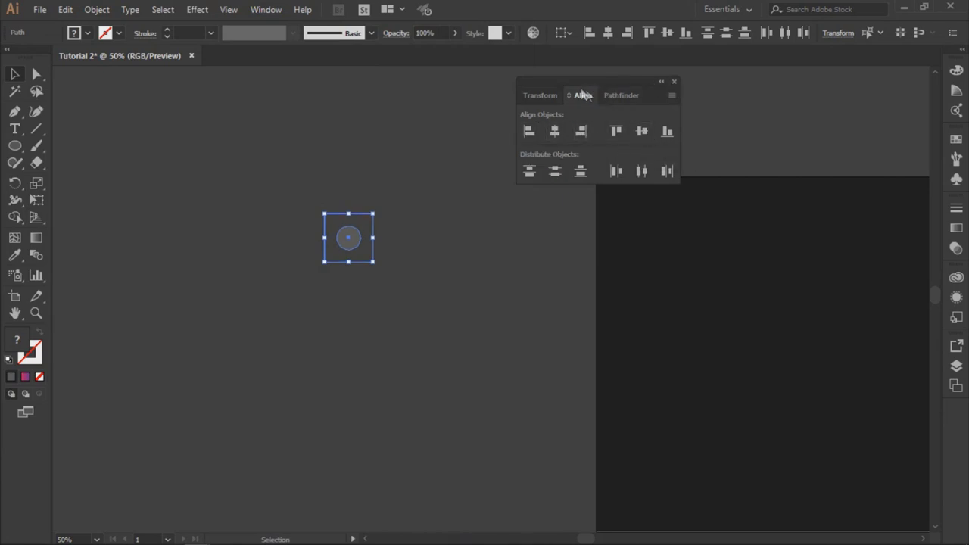
# Dock the floating Align, Transform and Pathfinder panels below the collapsed panel icons.
pyautogui.moveTo(582, 94); pyautogui.dragTo(955, 413)
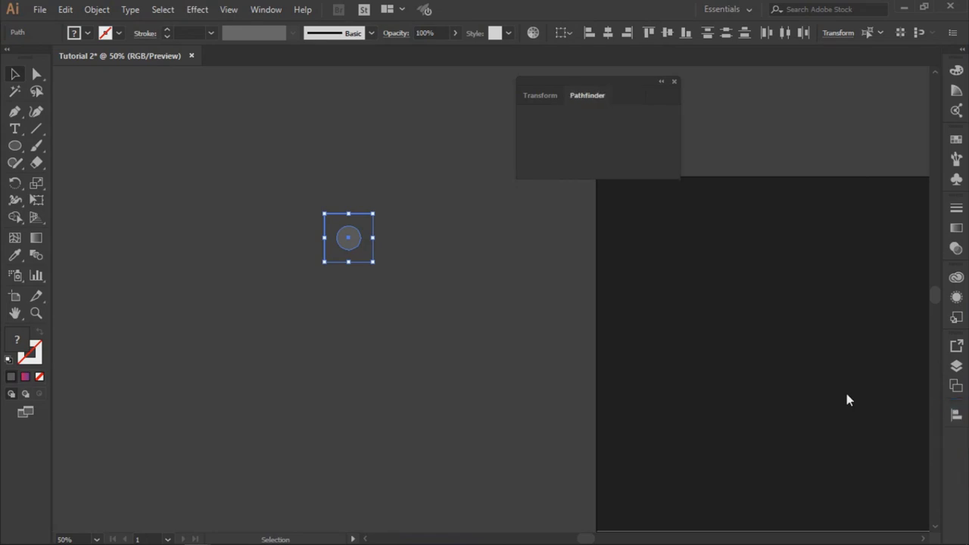
pyautogui.moveTo(587, 86); pyautogui.dragTo(956, 447)
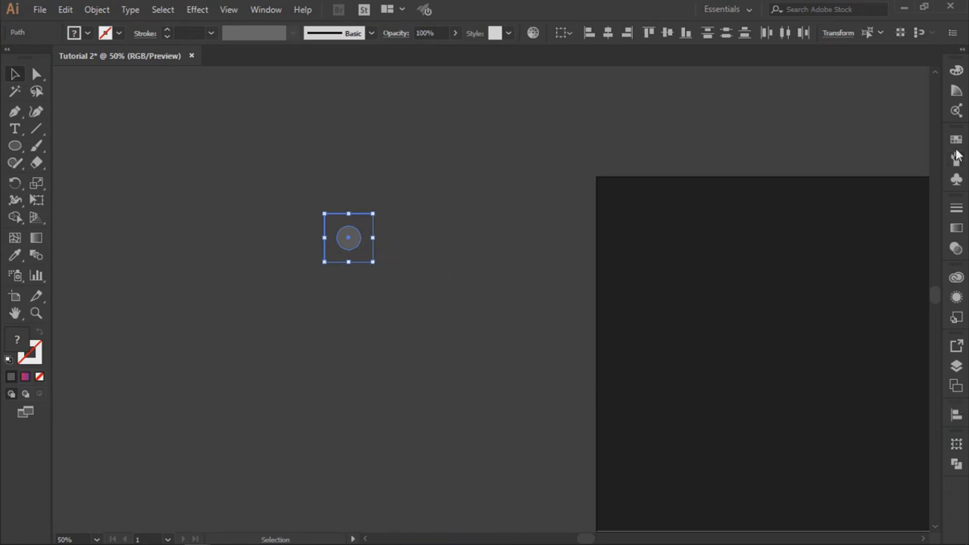
# Save the gray circle and its bounding square as a pattern swatch, make it the current fill and delete the original shapes.
pyautogui.click(955, 141)
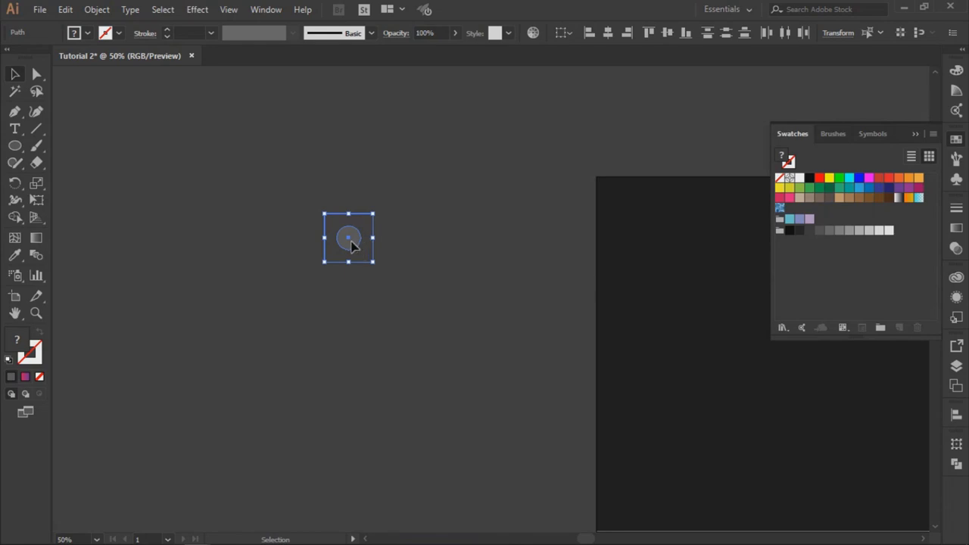
pyautogui.moveTo(350, 242); pyautogui.dragTo(822, 215)
pyautogui.click(790, 209)
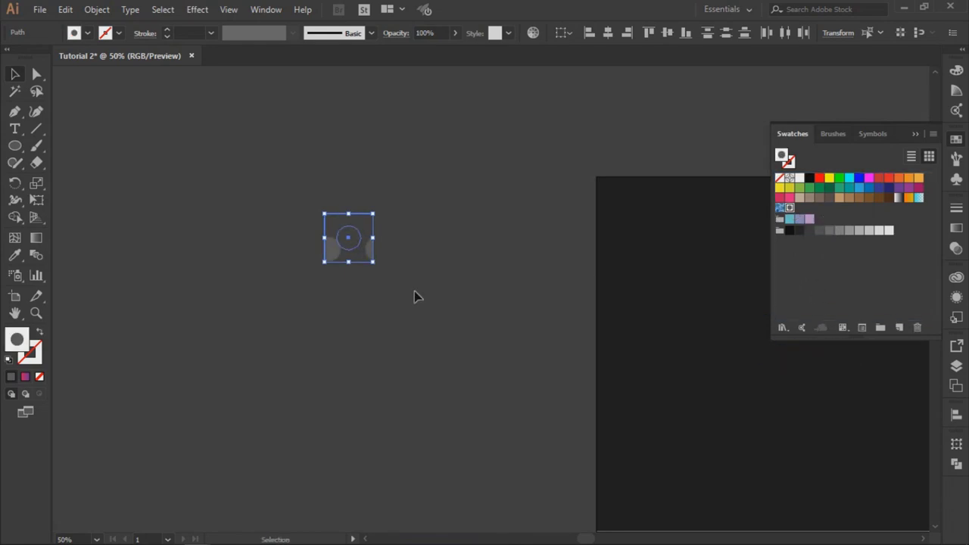
pyautogui.moveTo(431, 360); pyautogui.dragTo(272, 173)
pyautogui.press('Delete')
# Bring the whole dark banner artboard into view, clear of the open swatches.
pyautogui.press('z')
pyautogui.keyDown('alt'); pyautogui.click(616, 380); pyautogui.keyUp('alt')
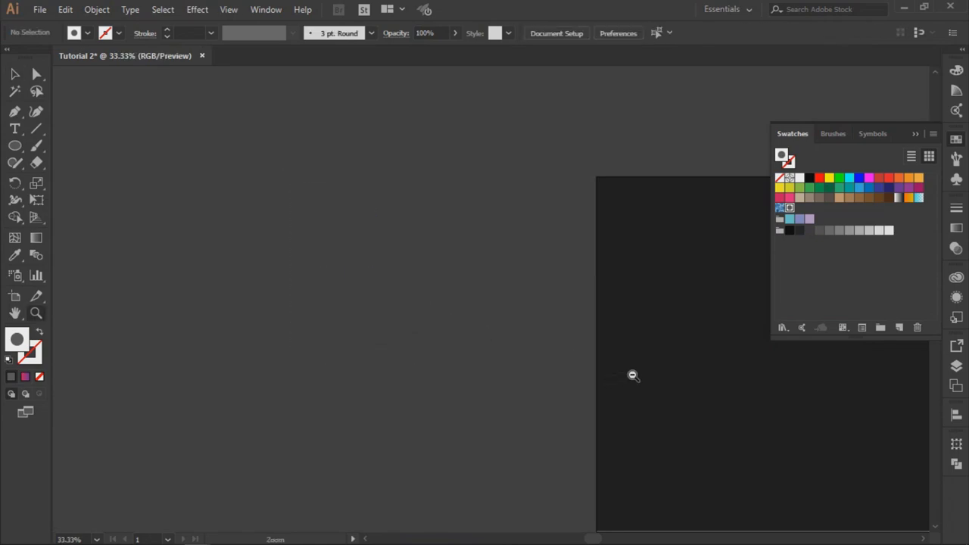
pyautogui.moveTo(690, 369); pyautogui.dragTo(557, 267)
pyautogui.keyDown('alt'); pyautogui.click(557, 267); pyautogui.keyUp('alt')
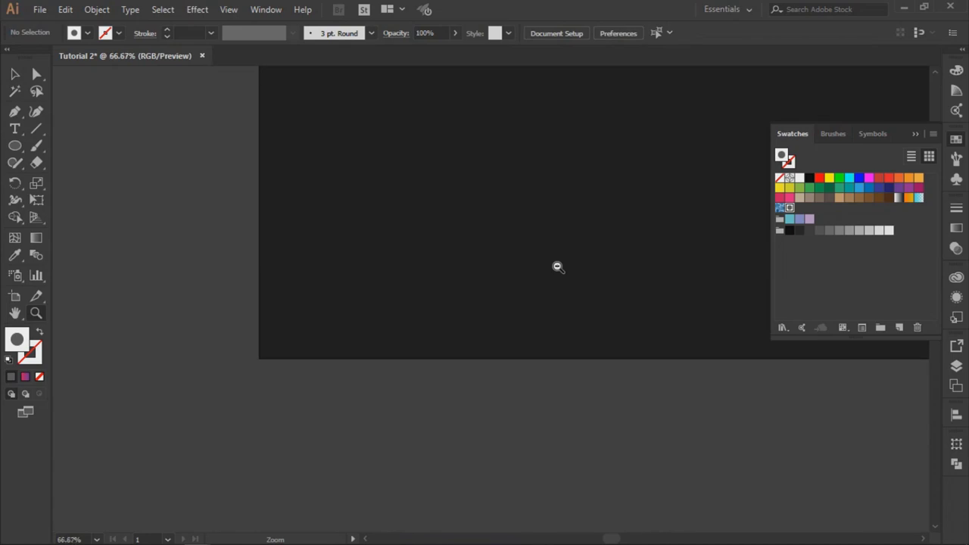
pyautogui.keyDown('alt'); pyautogui.click(557, 266); pyautogui.keyUp('alt')
pyautogui.keyDown('alt'); pyautogui.click(557, 266); pyautogui.keyUp('alt')
pyautogui.keyDown('alt'); pyautogui.click(555, 266); pyautogui.keyUp('alt')
pyautogui.press('h')
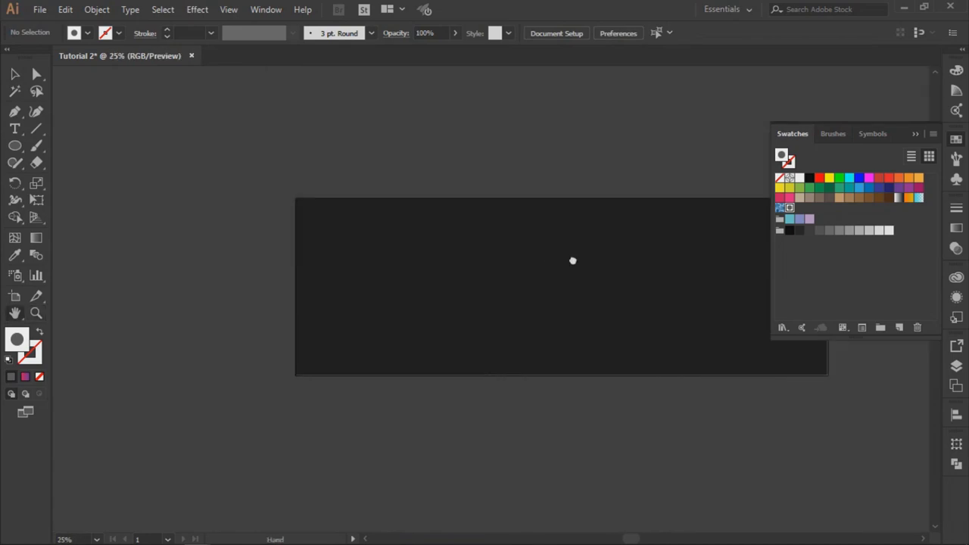
pyautogui.moveTo(572, 259); pyautogui.dragTo(454, 270)
pyautogui.press('p')
pyautogui.click(217, 190)
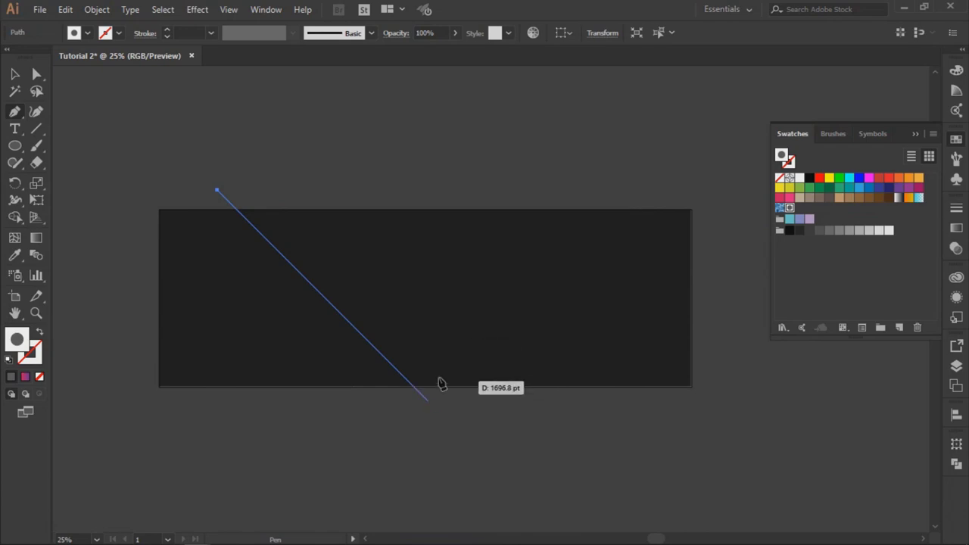
pyautogui.press('ctrl')
pyautogui.keyDown('ctrl'); pyautogui.click(296, 261); pyautogui.keyUp('ctrl')
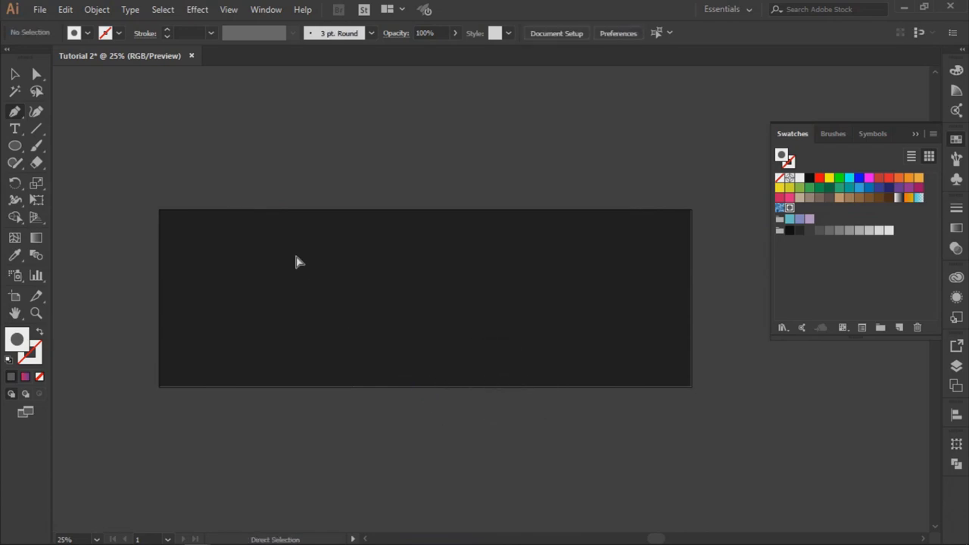
# Add a horizontal and a vertical guide crossing at the artboard's center, and hide the rulers again.
pyautogui.hotkey('ctrl', 'r')
pyautogui.press('v')
pyautogui.moveTo(385, 73); pyautogui.dragTo(433, 301)
pyautogui.moveTo(64, 323); pyautogui.dragTo(423, 296)
pyautogui.hotkey('ctrl', 'r')
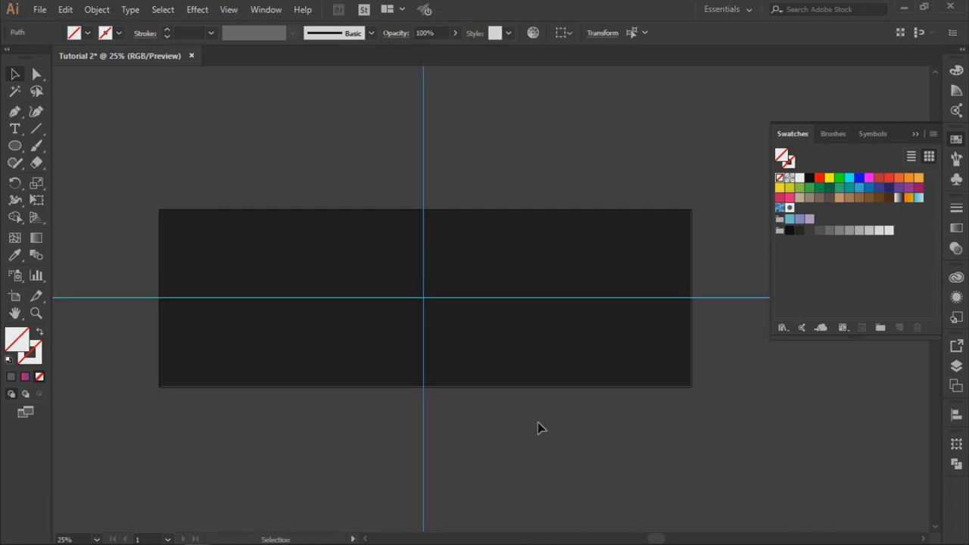
pyautogui.click(538, 426)
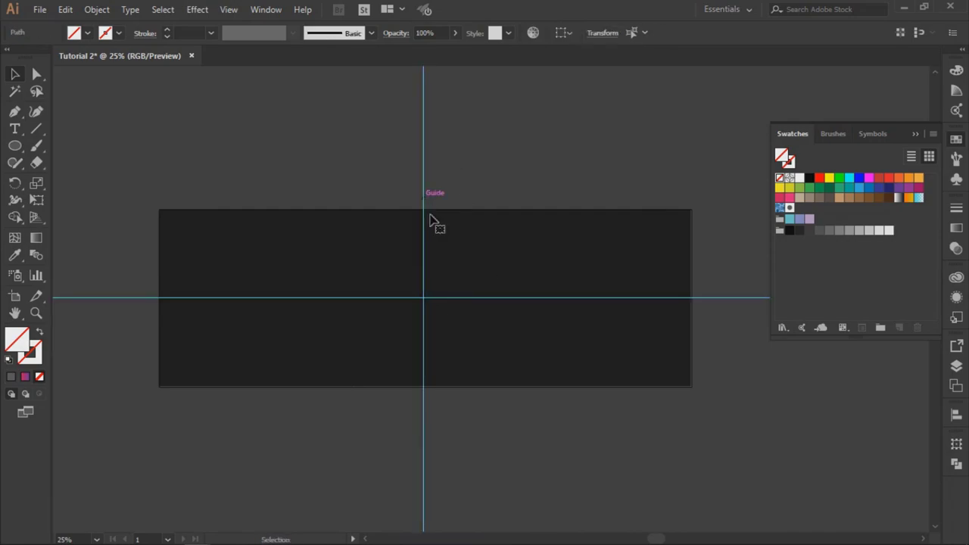
# Draw a downward-pointing triangle about 2310 pt wide with its tip on the vertical guide, filled with the gray dot pattern swatch.
pyautogui.press('p')
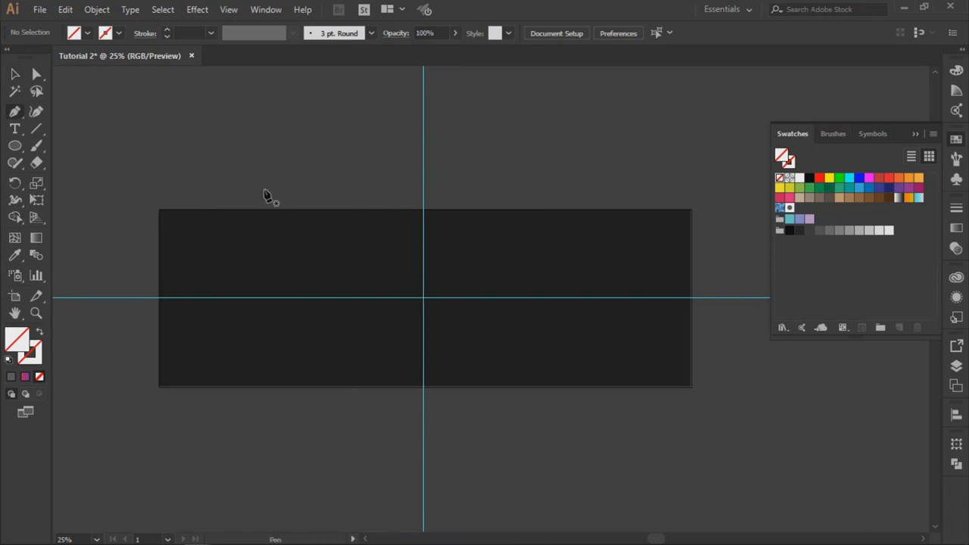
pyautogui.click(217, 160)
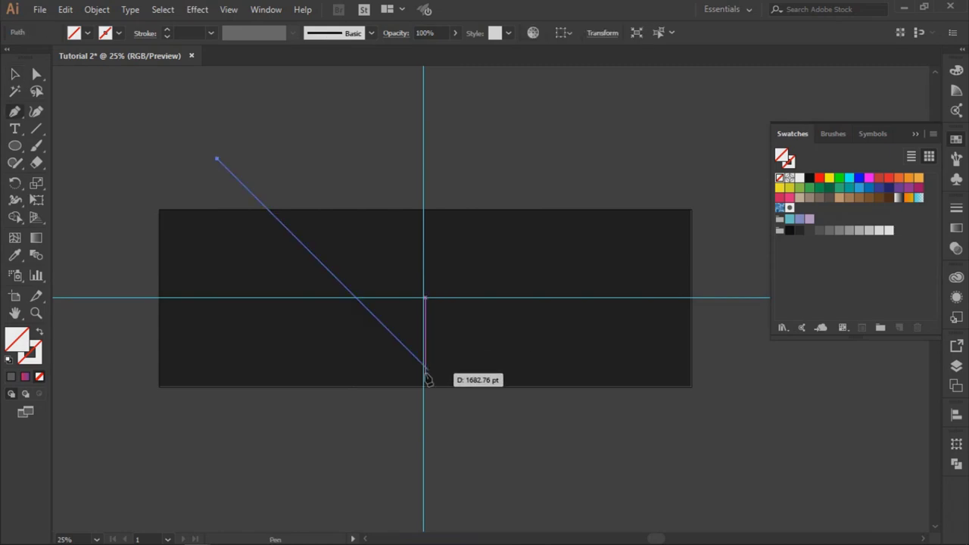
pyautogui.click(423, 364)
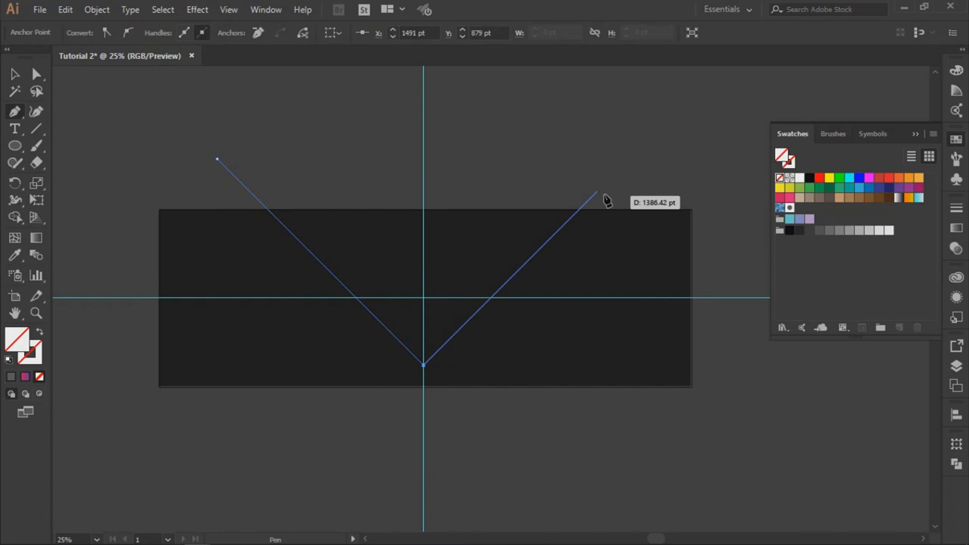
pyautogui.click(626, 162)
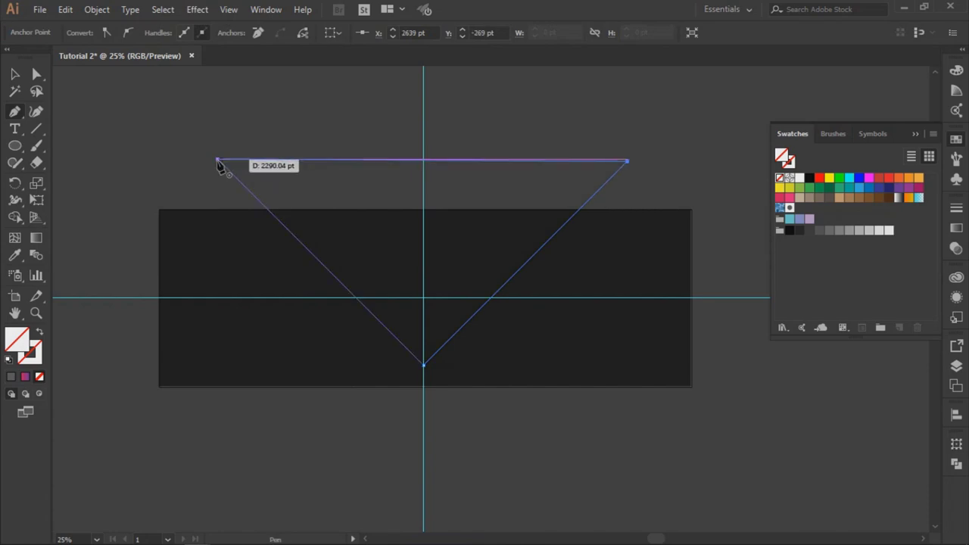
pyautogui.click(218, 160)
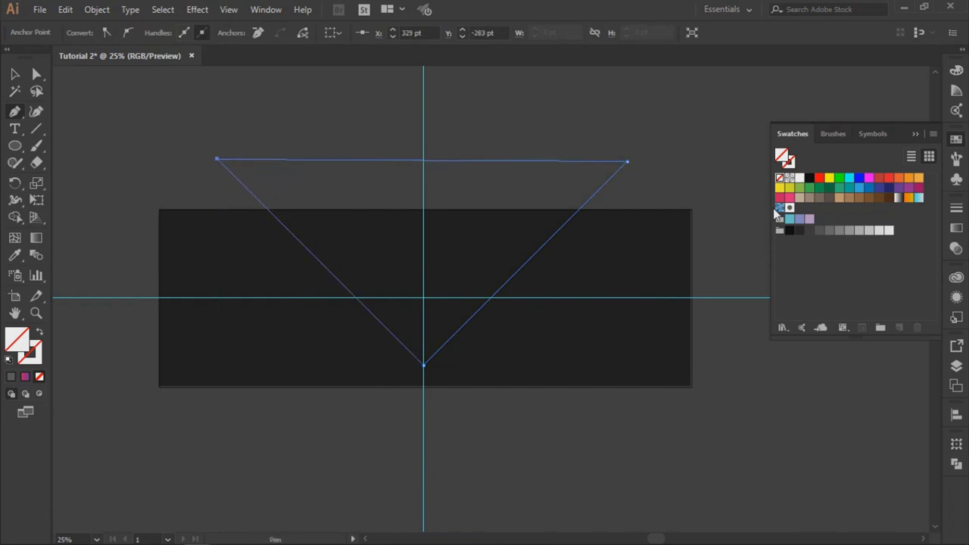
pyautogui.click(789, 209)
pyautogui.press('v')
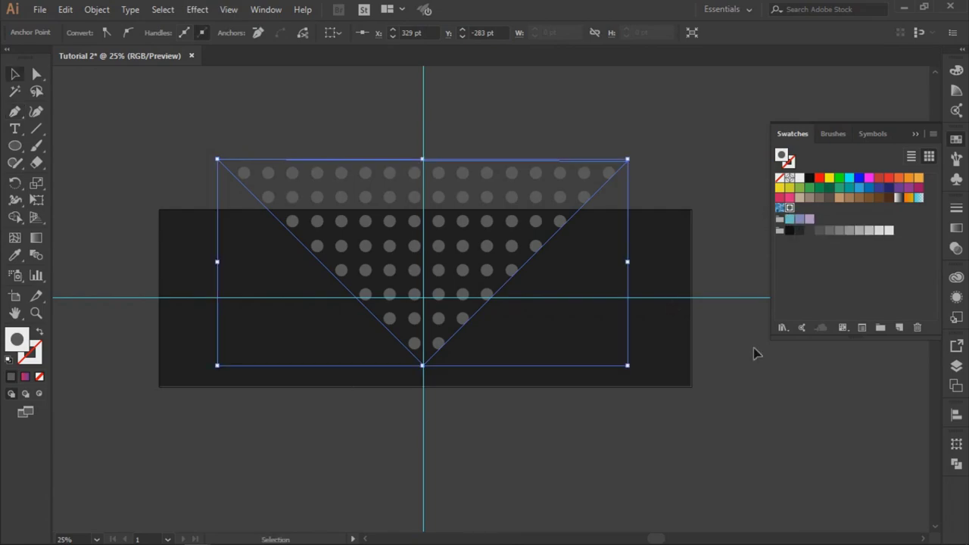
pyautogui.click(617, 472)
# Try the gradient fill on the dotted triangle, then restore its gray dot pattern.
pyautogui.press('z')
pyautogui.click(381, 286)
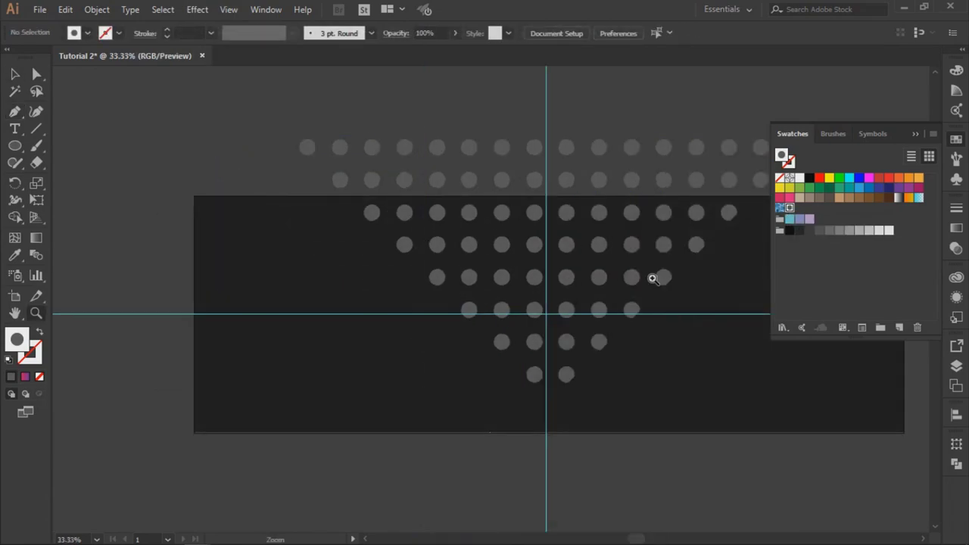
pyautogui.press('space')
pyautogui.moveTo(573, 281); pyautogui.dragTo(476, 270)
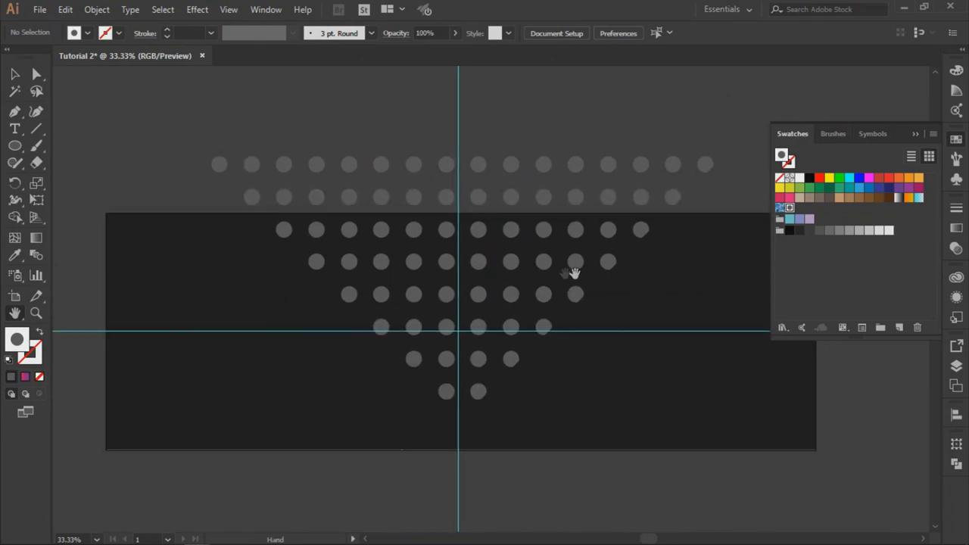
pyautogui.press('v')
pyautogui.click(431, 301)
pyautogui.click(25, 376)
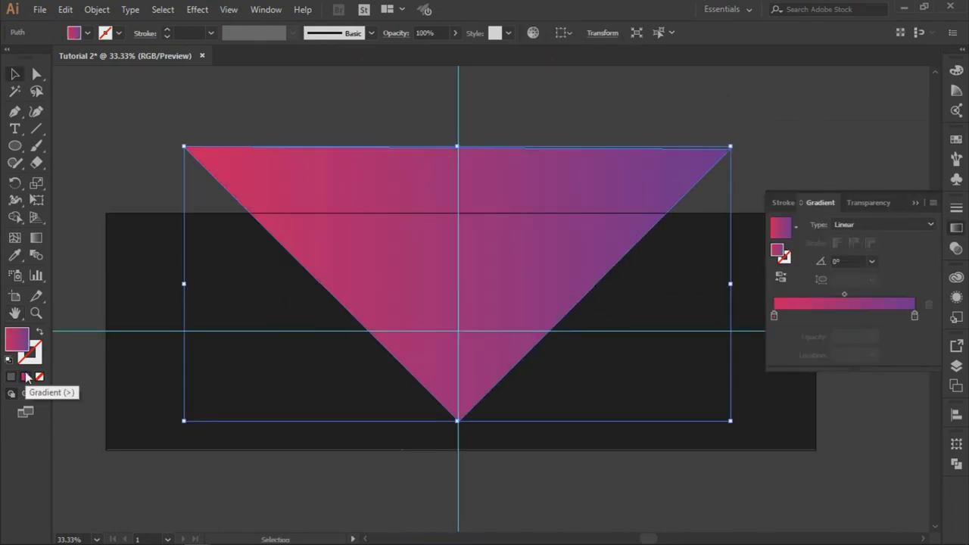
pyautogui.click(39, 378)
pyautogui.press('h')
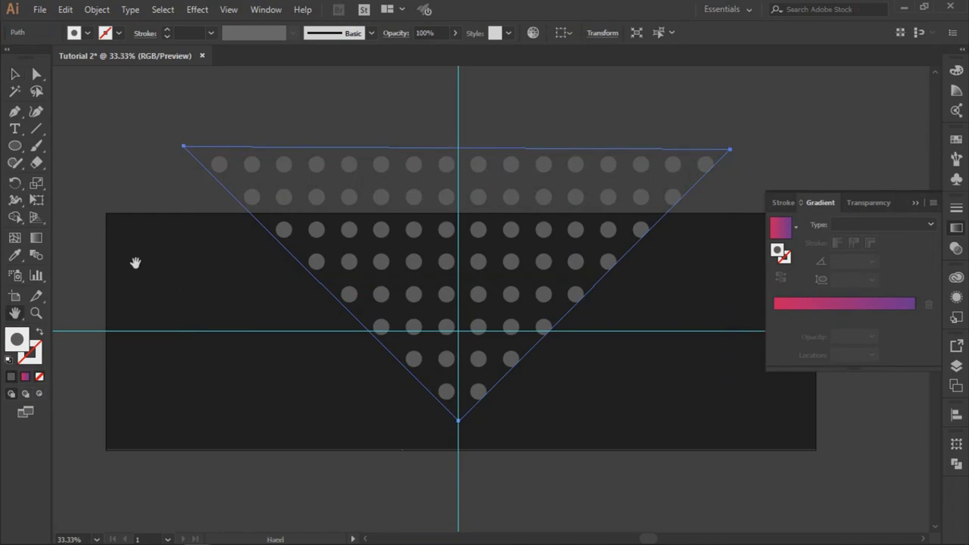
pyautogui.moveTo(134, 262); pyautogui.dragTo(301, 283)
pyautogui.moveTo(394, 301); pyautogui.dragTo(239, 291)
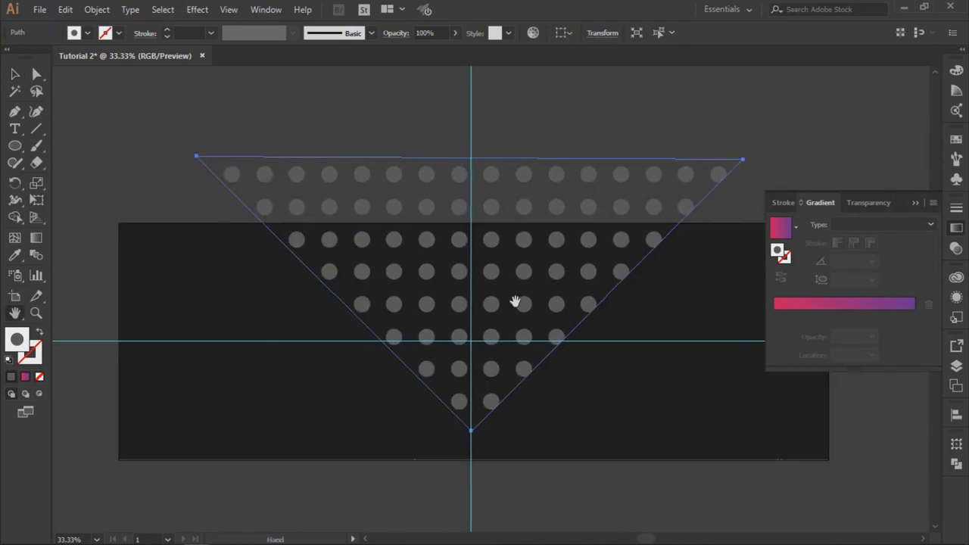
# Delete the dotted triangle from the banner.
pyautogui.press('v')
pyautogui.click(664, 316)
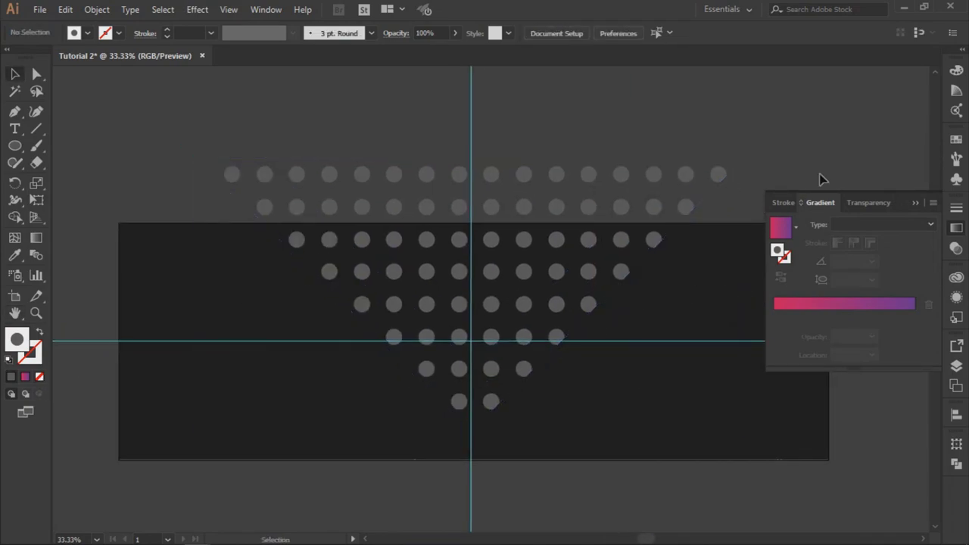
pyautogui.press('space')
pyautogui.moveTo(678, 262); pyautogui.dragTo(551, 317)
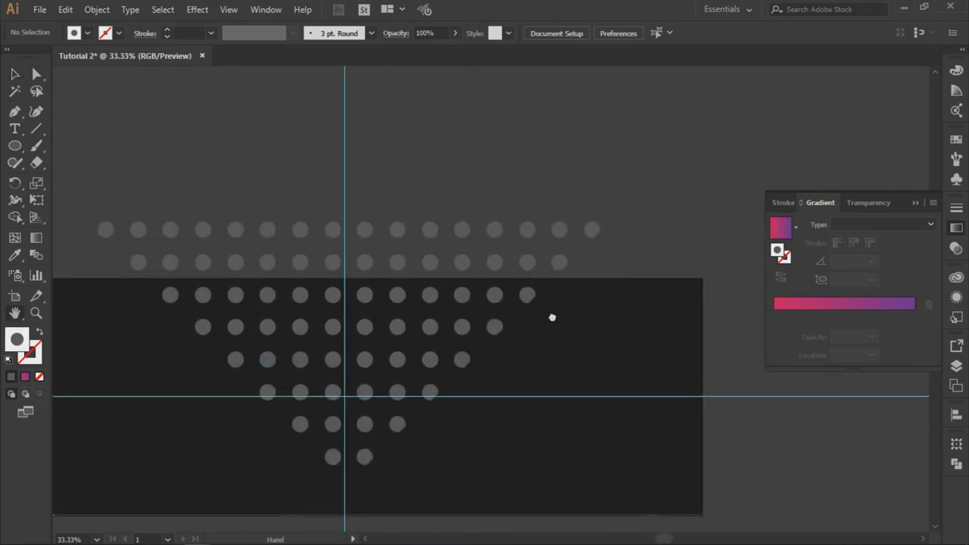
pyautogui.press('v')
pyautogui.click(476, 331)
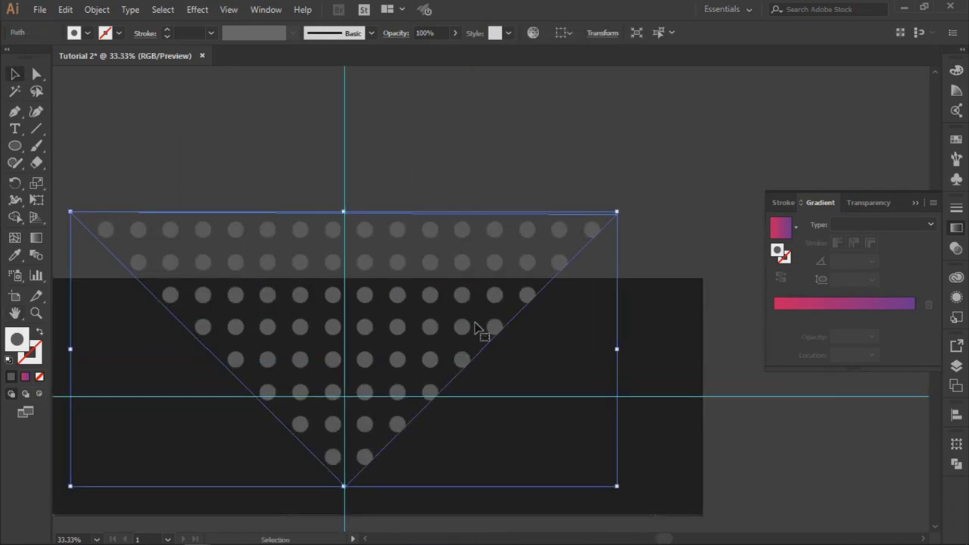
pyautogui.press('Delete')
# Draw a closed wavy ribbon about 1120 pt wide across the banner's upper right with the Pen tool, using the dot pattern fill.
pyautogui.press('h')
pyautogui.moveTo(519, 351); pyautogui.dragTo(493, 264)
pyautogui.press('p')
pyautogui.click(682, 238)
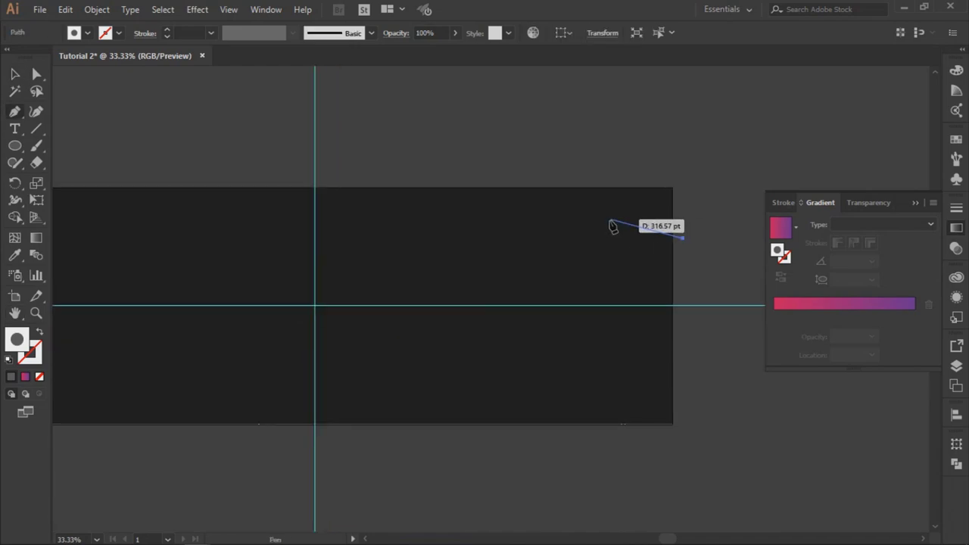
pyautogui.moveTo(606, 224); pyautogui.dragTo(545, 242)
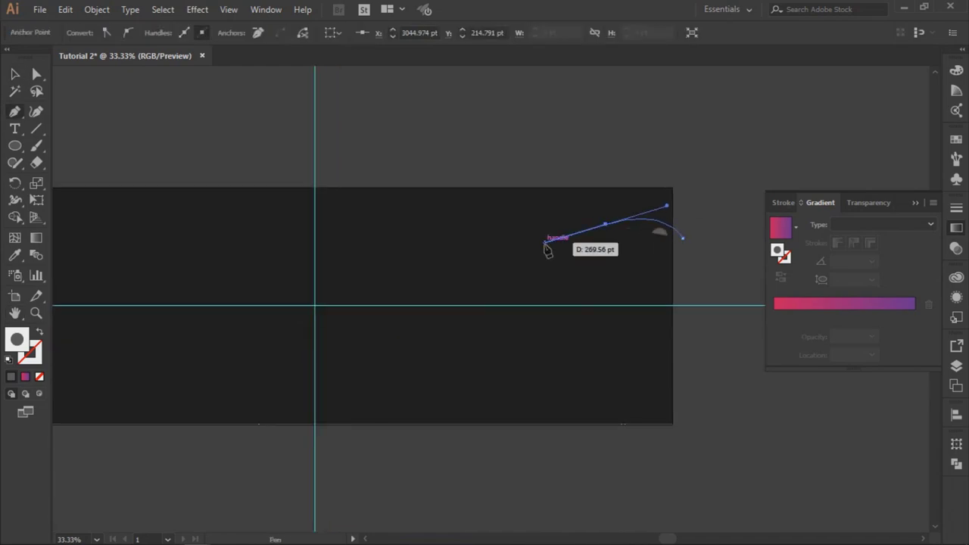
pyautogui.click(502, 172)
pyautogui.moveTo(503, 175); pyautogui.dragTo(424, 183)
pyautogui.click(417, 177)
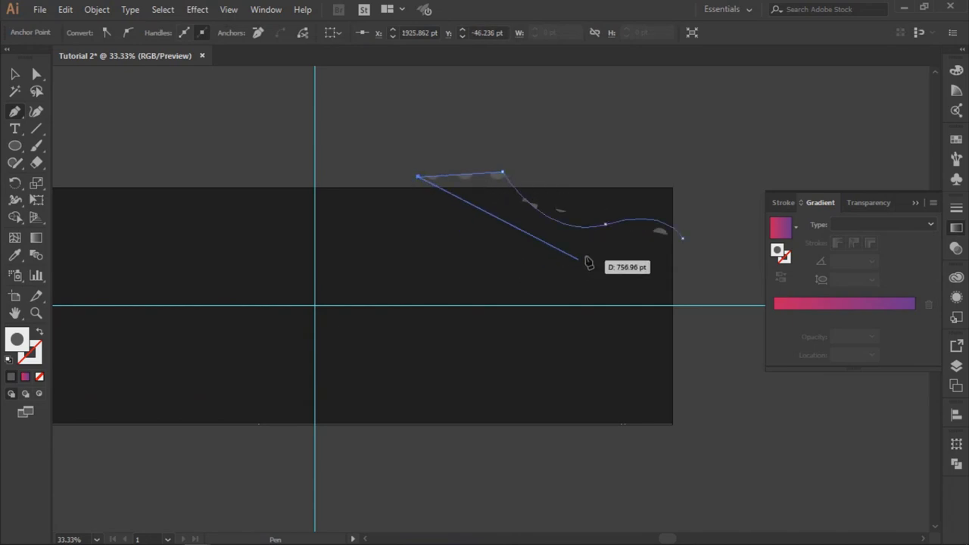
pyautogui.moveTo(604, 257); pyautogui.dragTo(708, 254)
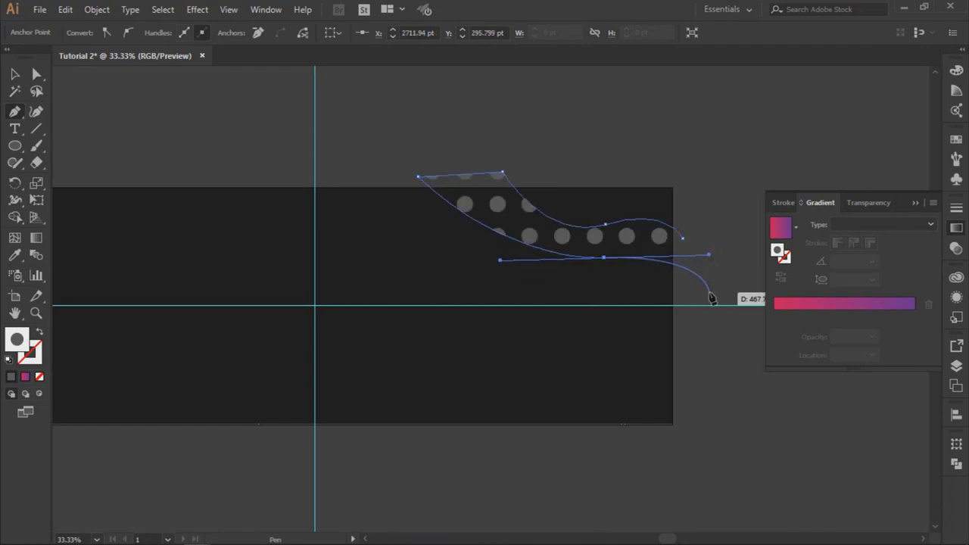
pyautogui.click(685, 269)
pyautogui.click(682, 237)
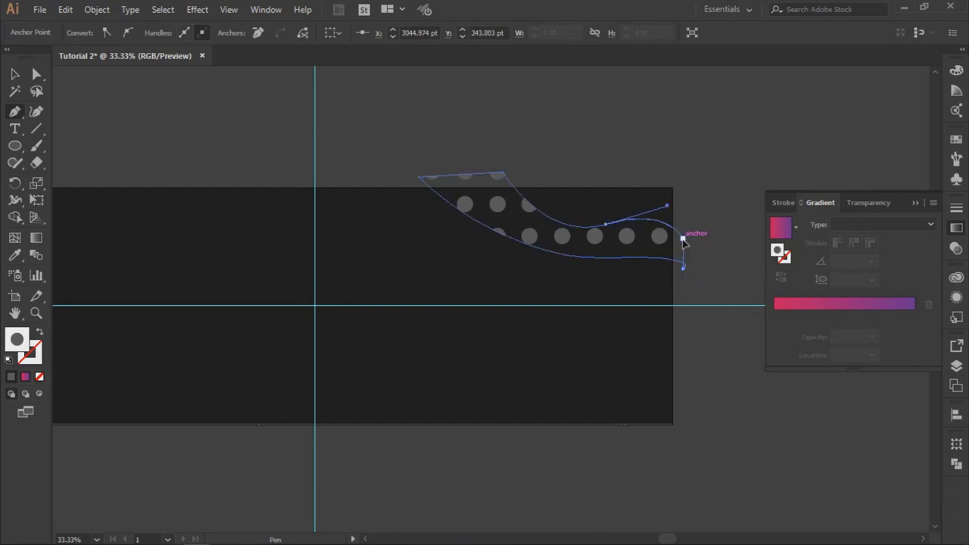
pyautogui.press('v')
pyautogui.click(694, 394)
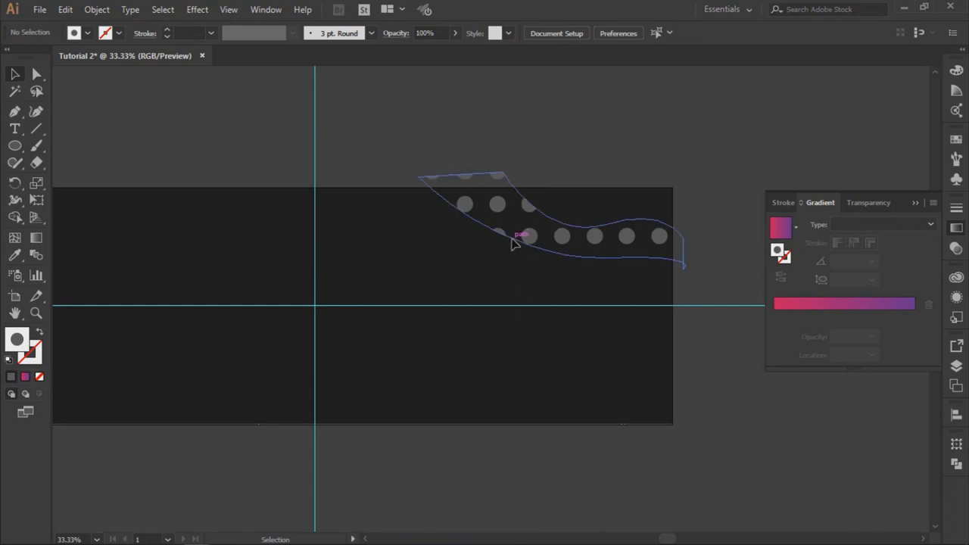
# Move the dotted wavy ribbon toward the vertical guide and rotate it steeply, then delete it.
pyautogui.moveTo(512, 238); pyautogui.dragTo(383, 205)
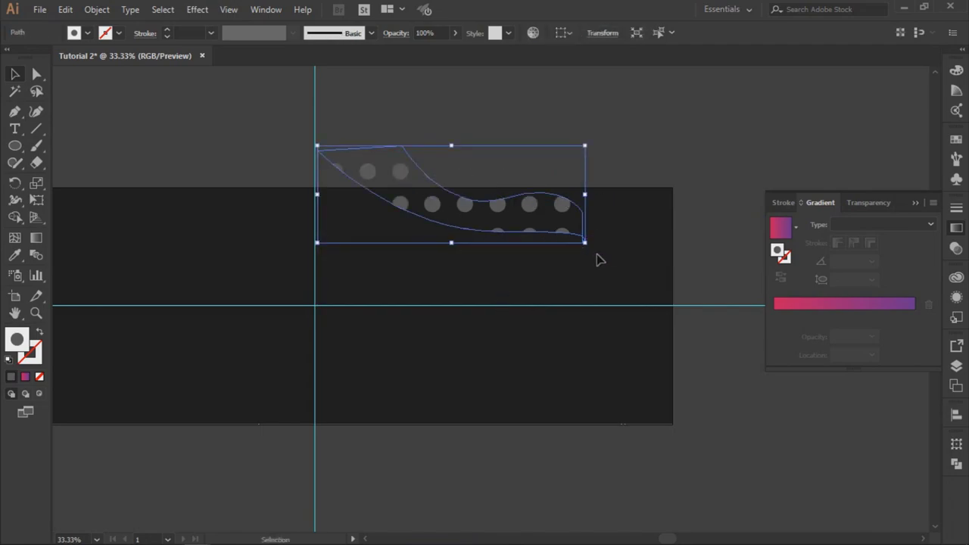
pyautogui.moveTo(592, 247); pyautogui.dragTo(498, 301)
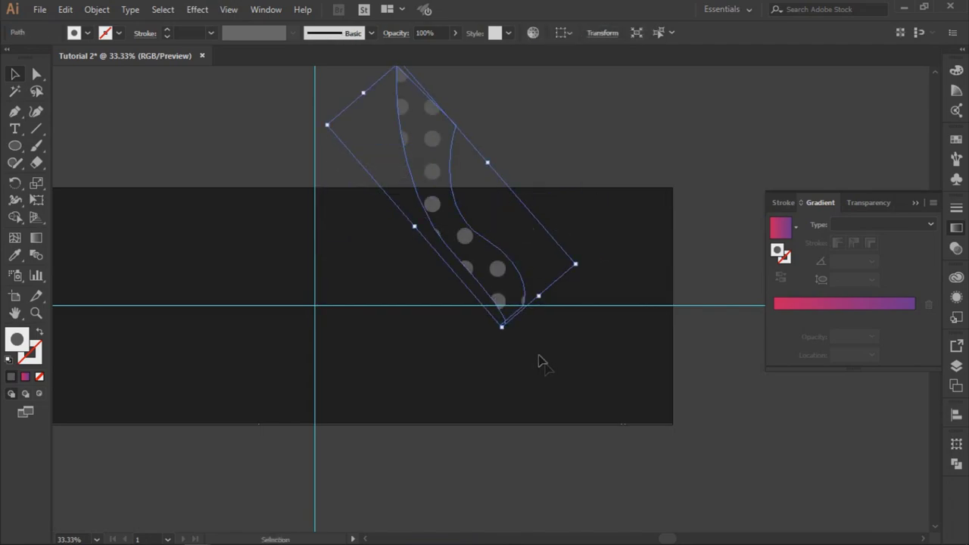
pyautogui.press('Delete')
# Draw a thin dot-filled rectangle about 687 by 105 pt near the banner's upper edge, just right of the vertical guide.
pyautogui.press('p')
pyautogui.click(356, 196)
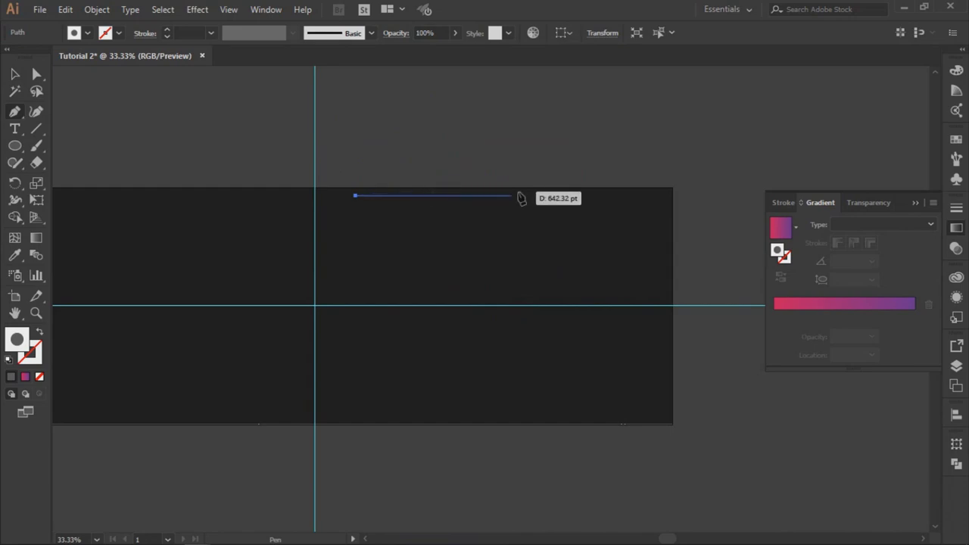
pyautogui.click(518, 196)
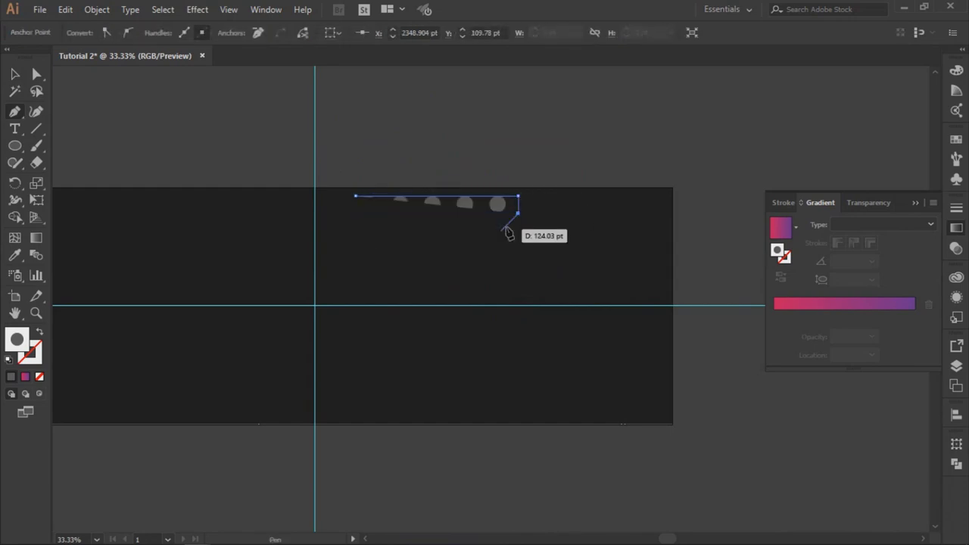
pyautogui.click(518, 215)
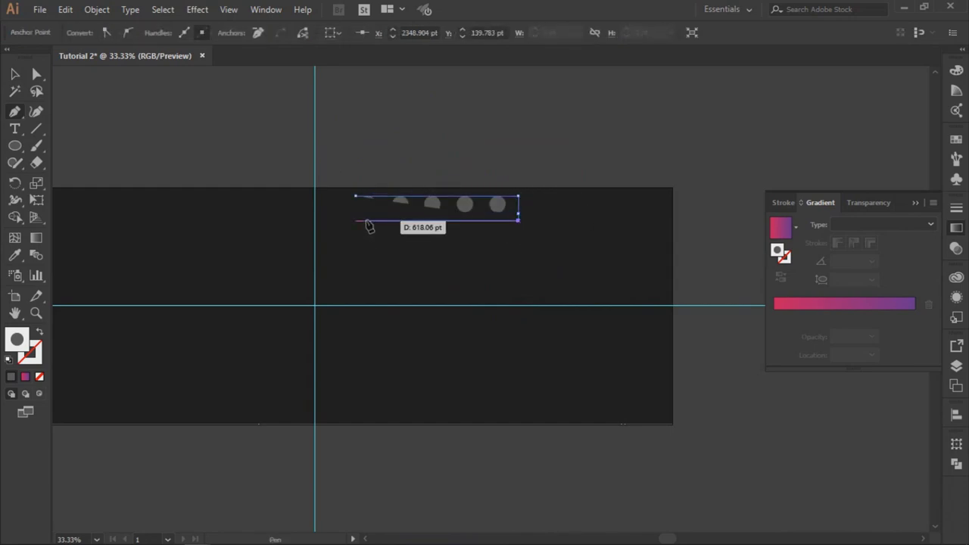
pyautogui.click(356, 221)
pyautogui.click(356, 196)
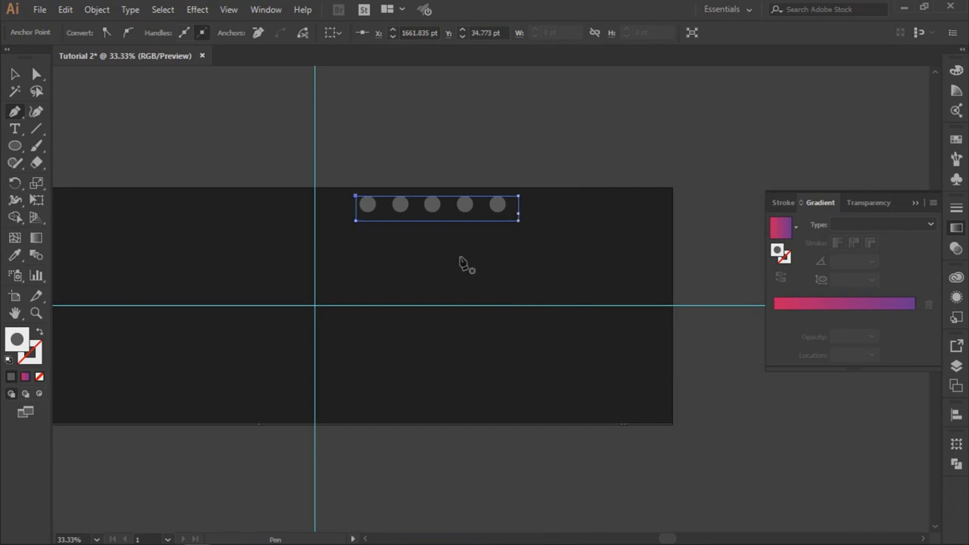
pyautogui.press('v')
pyautogui.click(527, 302)
pyautogui.click(498, 214)
pyautogui.click(529, 255)
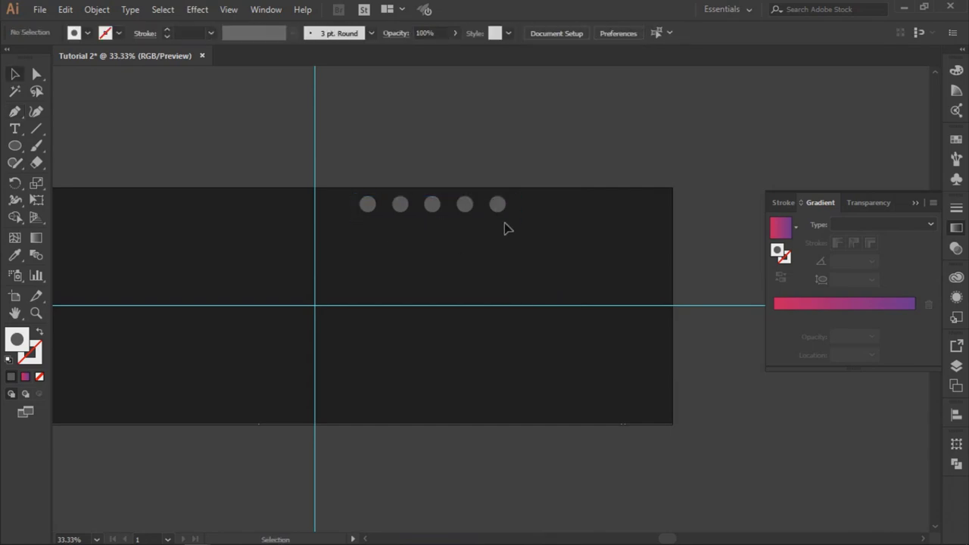
# Move the dotted rectangle down and right, to just above the horizontal guide.
pyautogui.moveTo(503, 221); pyautogui.dragTo(579, 269)
pyautogui.click(507, 260)
pyautogui.click(443, 296)
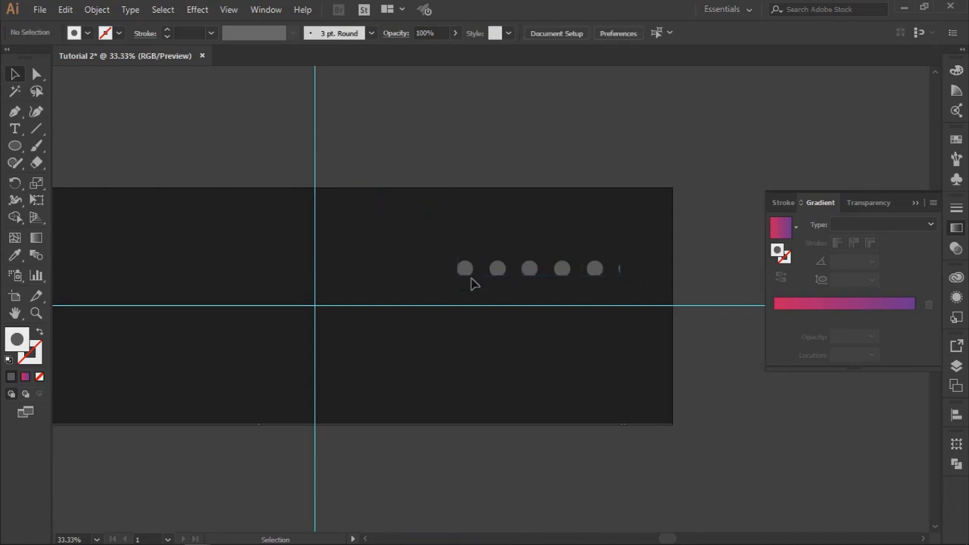
# Apply the red-to-purple gradient stroke to the dotted rectangle to outline its edges.
pyautogui.click(529, 270)
pyautogui.click(36, 356)
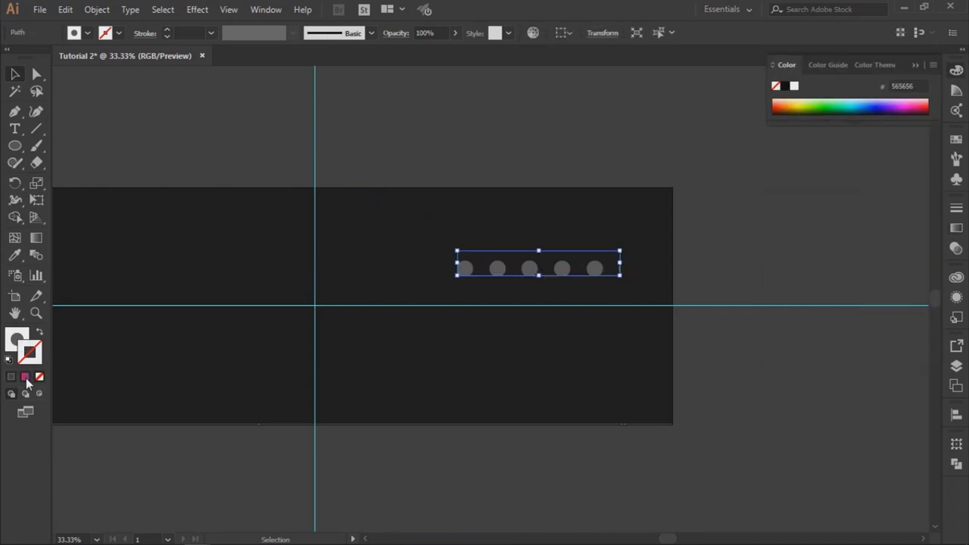
pyautogui.click(25, 376)
pyautogui.click(560, 380)
pyautogui.press('z')
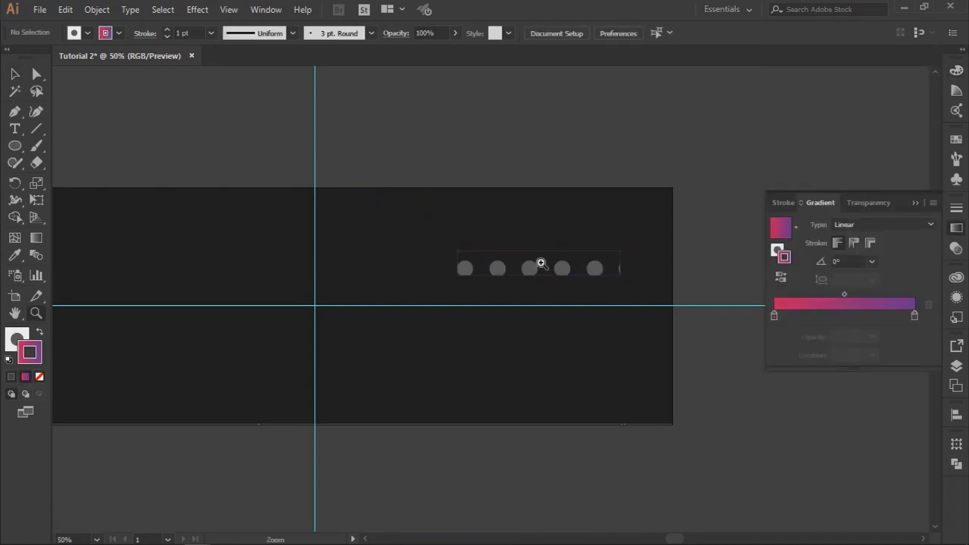
pyautogui.click(538, 264)
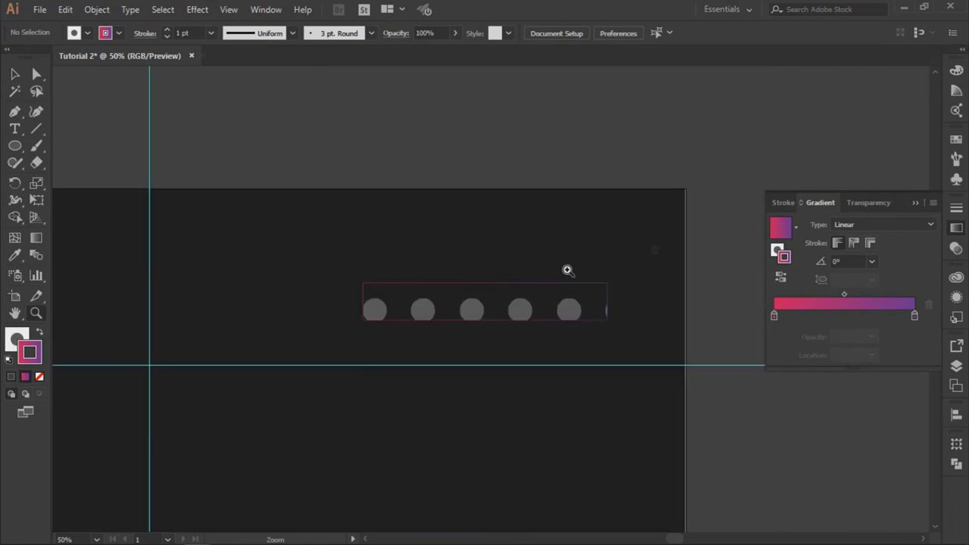
# Remove the gradient stroke from the dotted rectangle and shift the rectangle slightly upward.
pyautogui.click(40, 377)
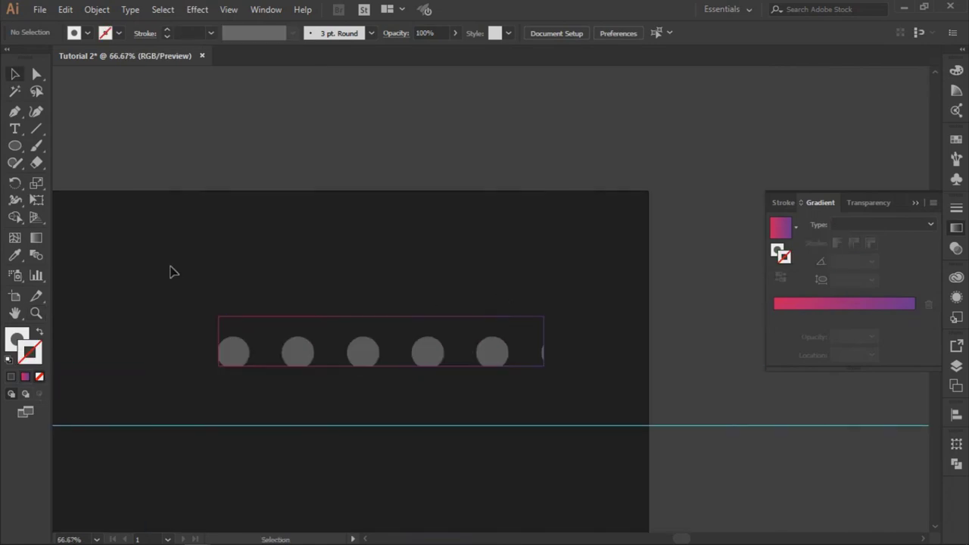
pyautogui.click(393, 415)
pyautogui.click(378, 383)
pyautogui.press('space')
pyautogui.moveTo(491, 247); pyautogui.dragTo(443, 529)
pyautogui.moveTo(332, 284); pyautogui.dragTo(180, 304)
pyautogui.click(162, 368)
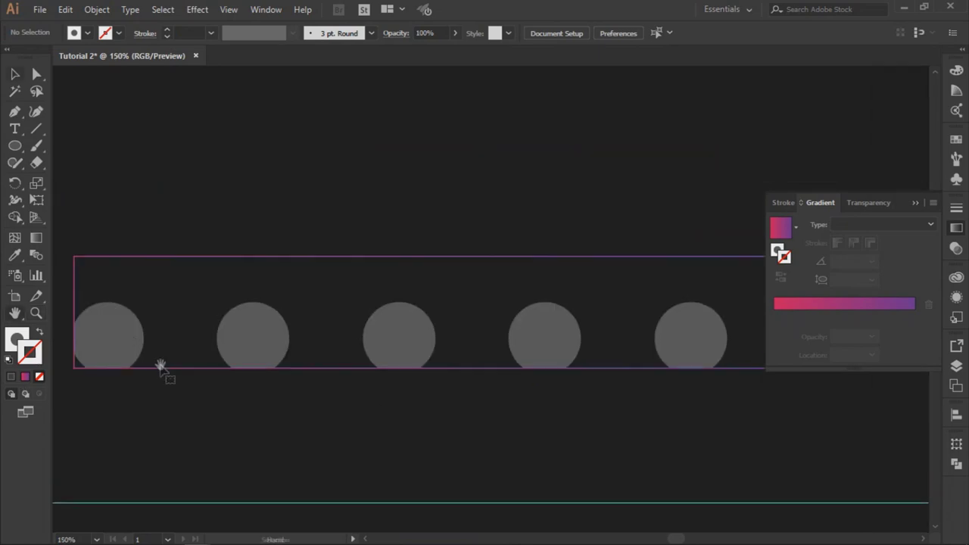
pyautogui.click(39, 377)
pyautogui.click(250, 432)
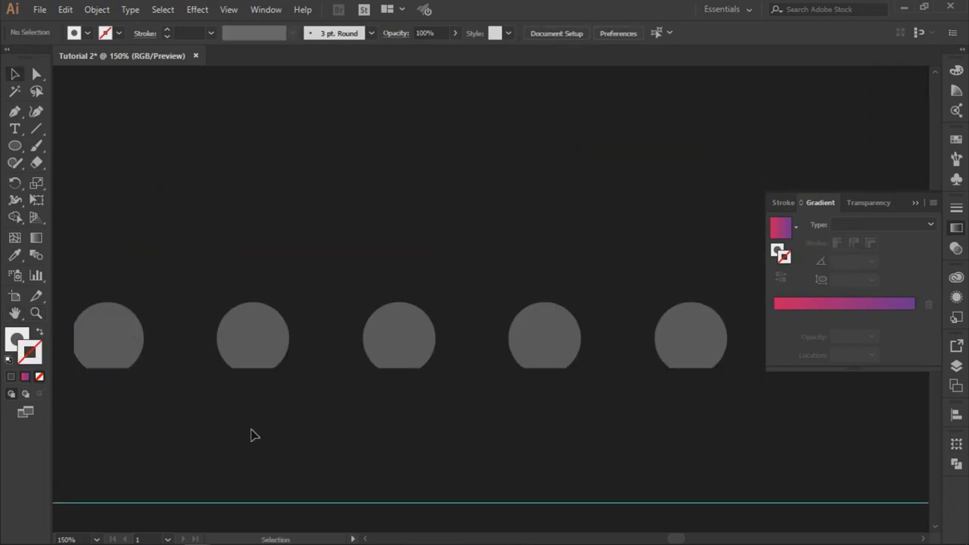
pyautogui.click(291, 345)
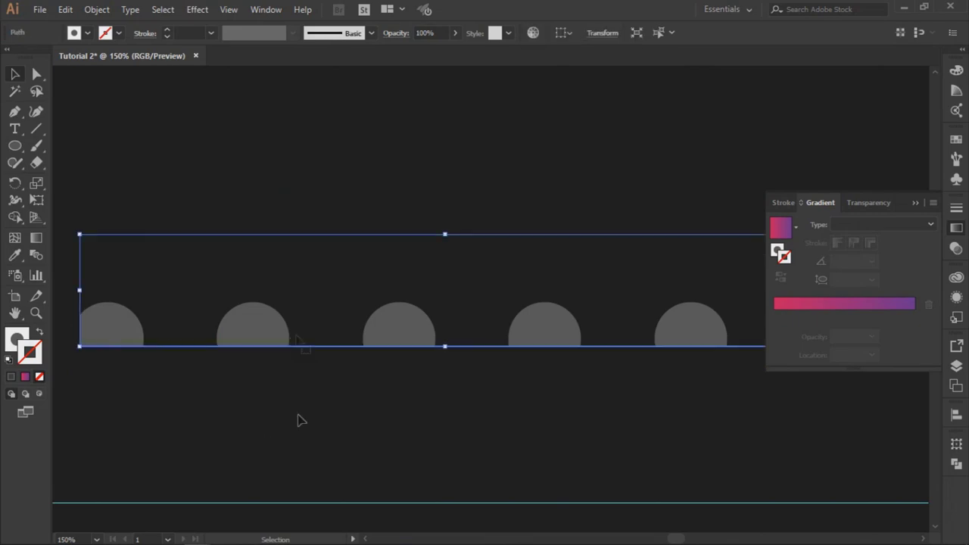
# Move the dotted rectangle up to just below the banner's upper edge so it frames one row of five whole dots.
pyautogui.click(235, 297)
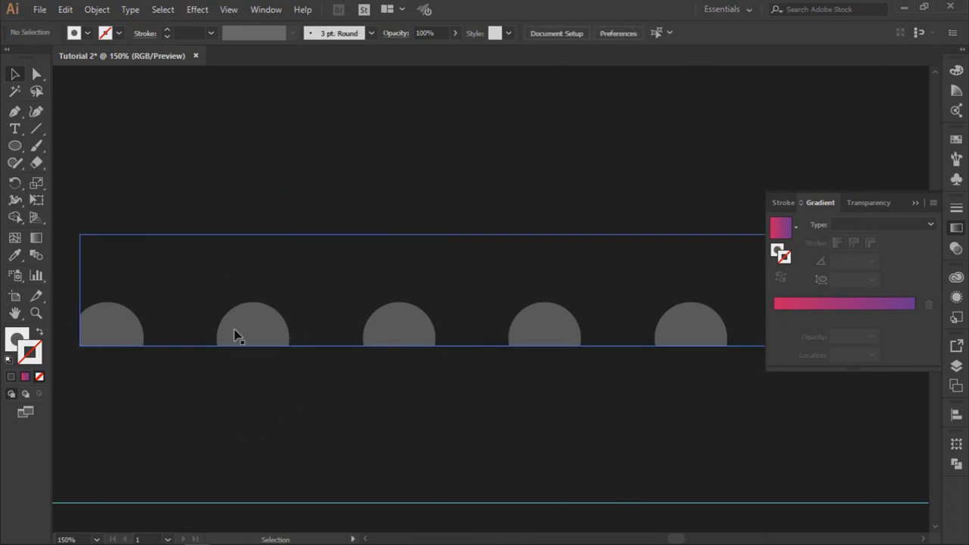
pyautogui.moveTo(257, 340); pyautogui.dragTo(238, 314)
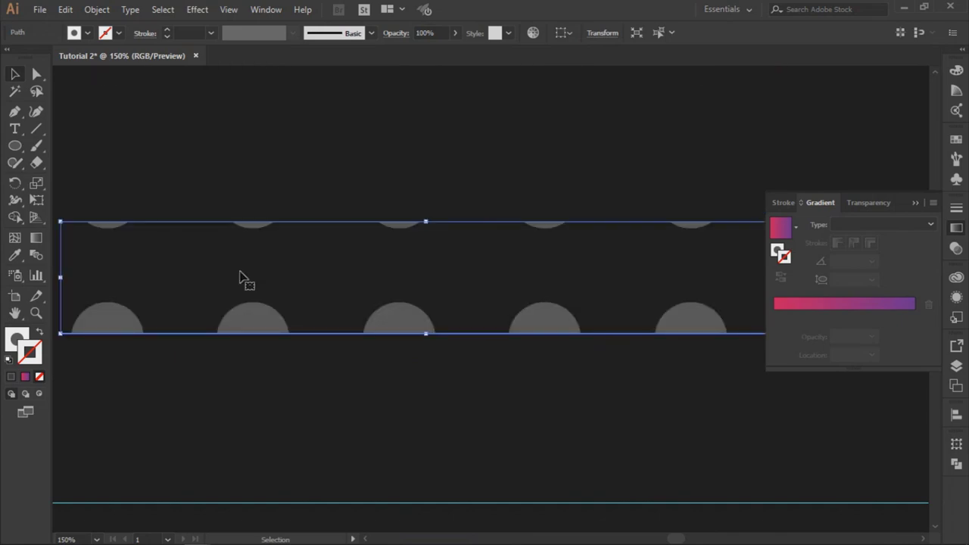
pyautogui.click(17, 338)
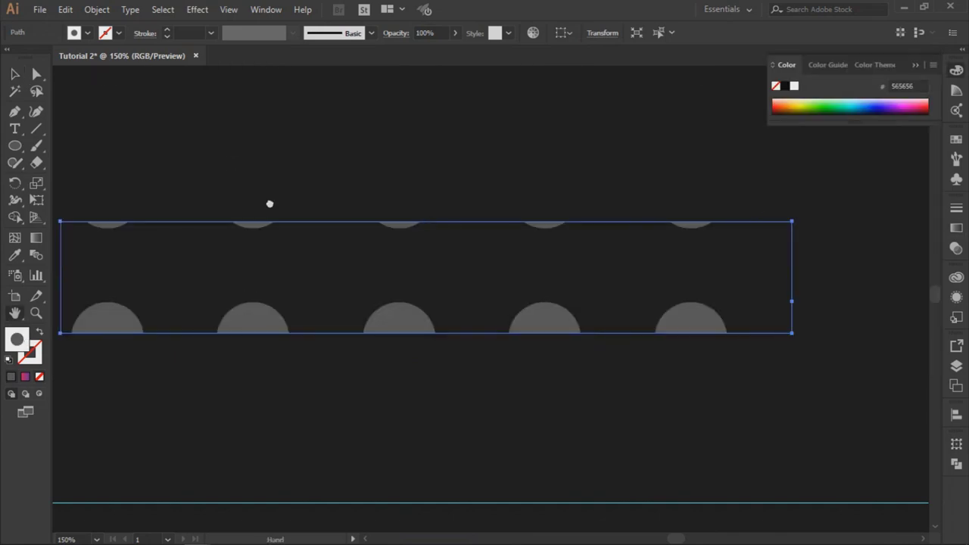
pyautogui.moveTo(268, 204); pyautogui.dragTo(282, 238)
pyautogui.click(338, 379)
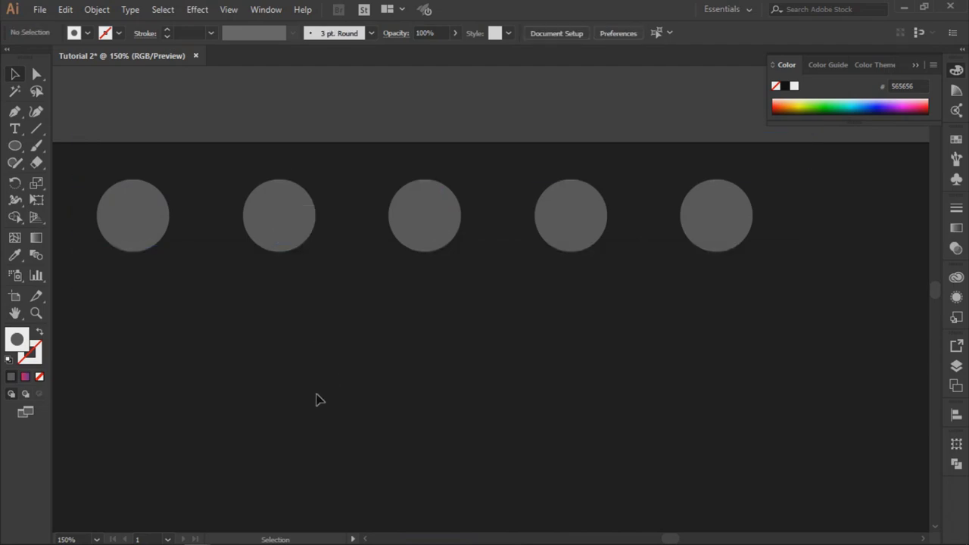
pyautogui.click(386, 243)
pyautogui.rightClick(385, 239)
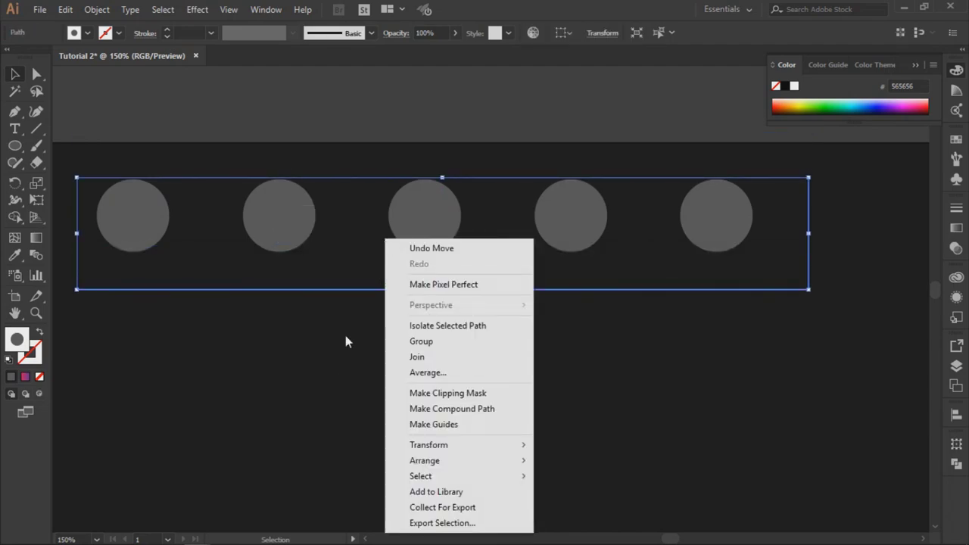
pyautogui.click(343, 361)
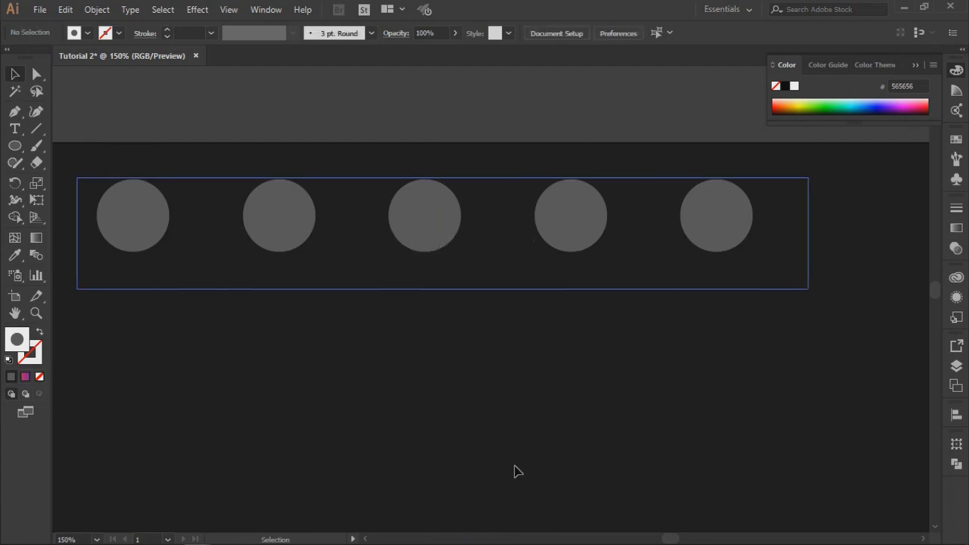
# Delete the dot-filled rectangle near the banner's upper edge, leaving only the dark background and the guides.
pyautogui.press('z')
pyautogui.keyDown('alt'); pyautogui.click(438, 429); pyautogui.keyUp('alt')
pyautogui.keyDown('alt'); pyautogui.click(436, 430); pyautogui.keyUp('alt')
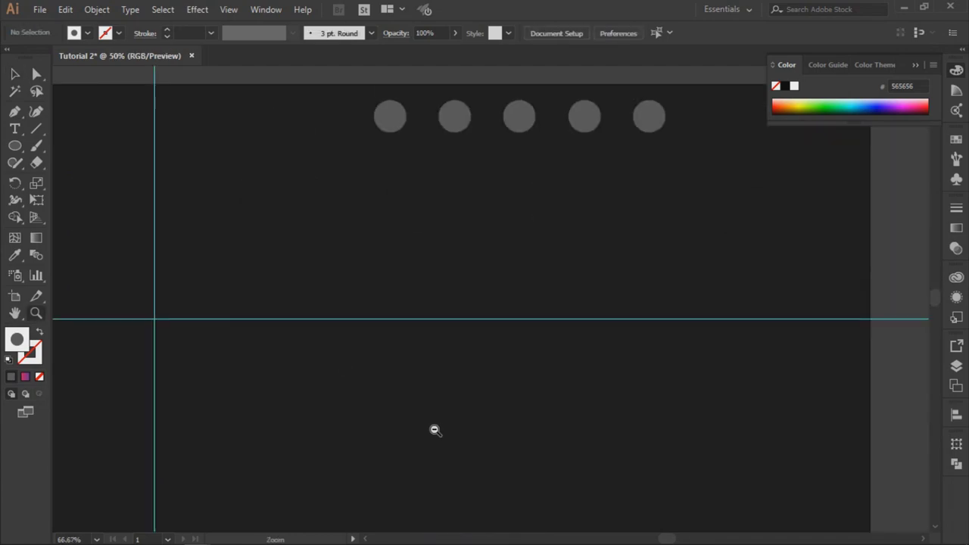
pyautogui.keyDown('alt'); pyautogui.click(435, 430); pyautogui.keyUp('alt')
pyautogui.press('space')
pyautogui.moveTo(426, 216); pyautogui.dragTo(410, 391)
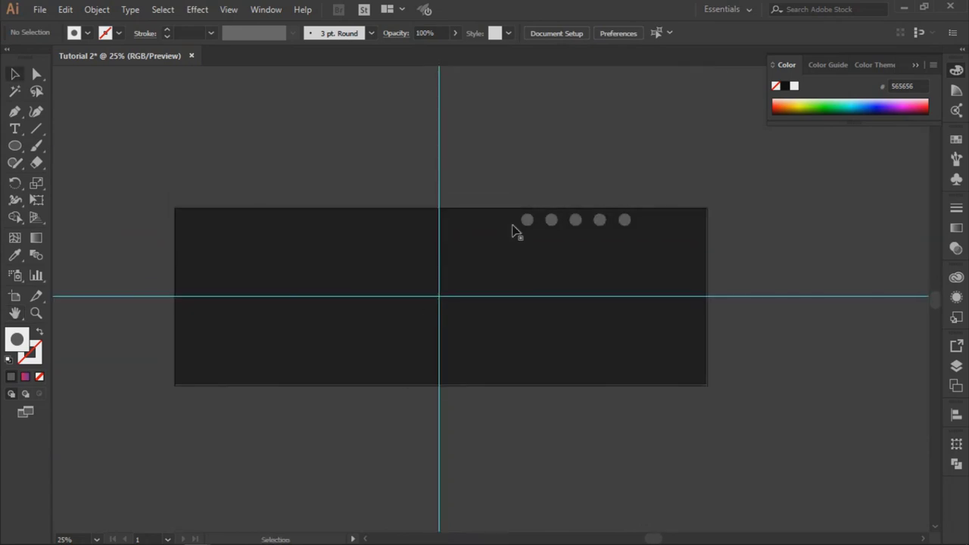
pyautogui.moveTo(499, 187); pyautogui.dragTo(648, 281)
pyautogui.press('Delete')
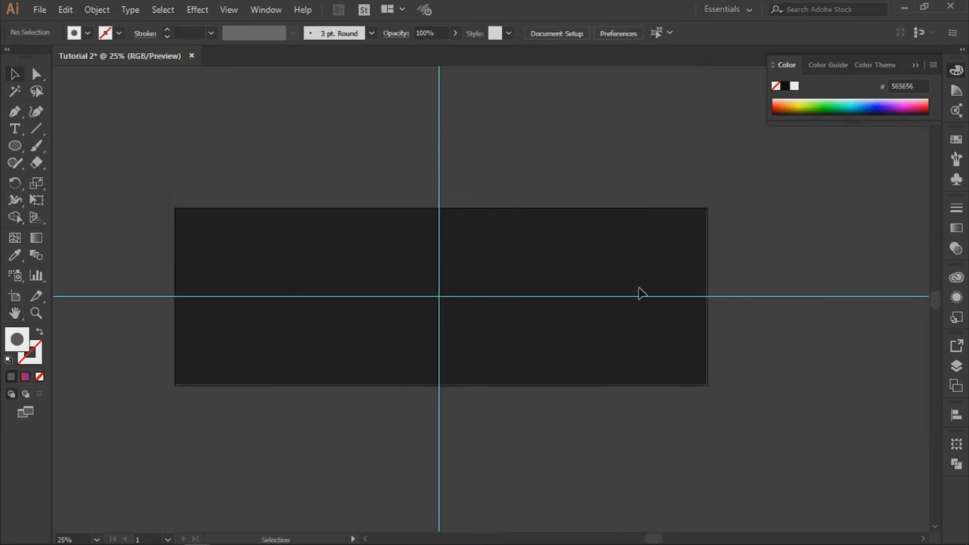